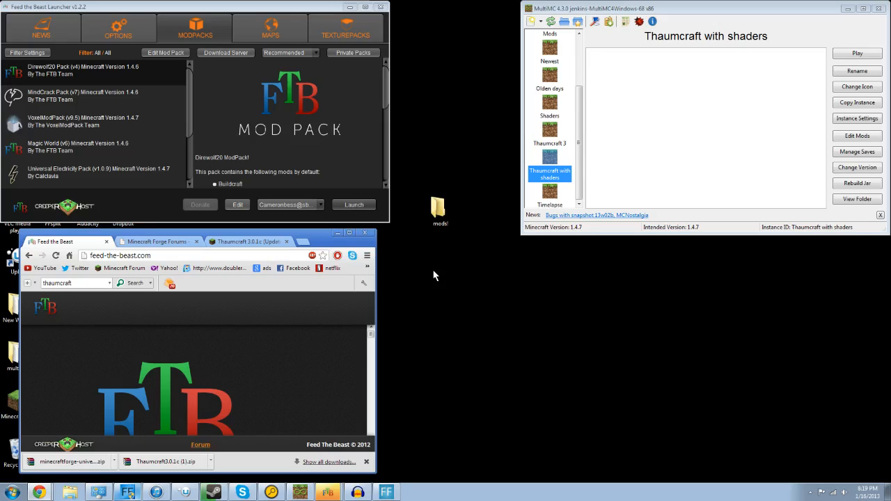
# Step: View the Minecraft Forge Forums and Thaumcraft pages, and check the version choices for the Direwolf20 Pack in the launcher
pyautogui.click(157, 241)
pyautogui.click(245, 242)
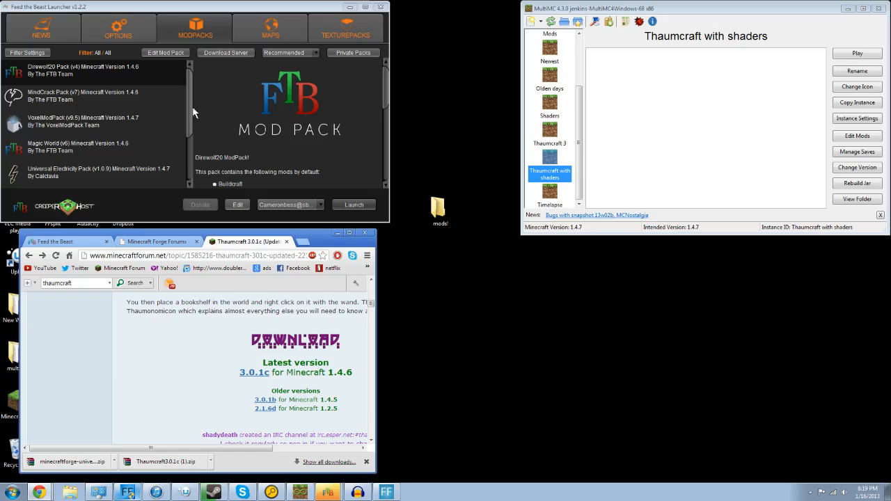
pyautogui.click(295, 52)
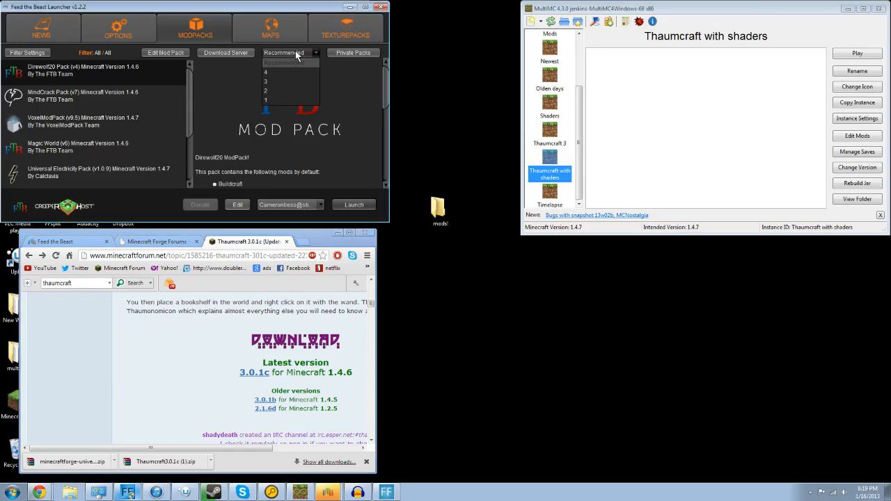
pyautogui.click(303, 52)
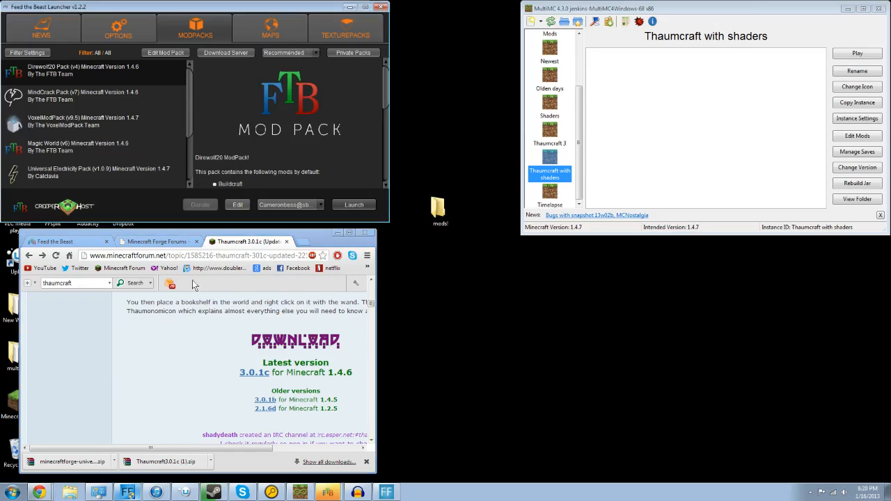
pyautogui.click(322, 235)
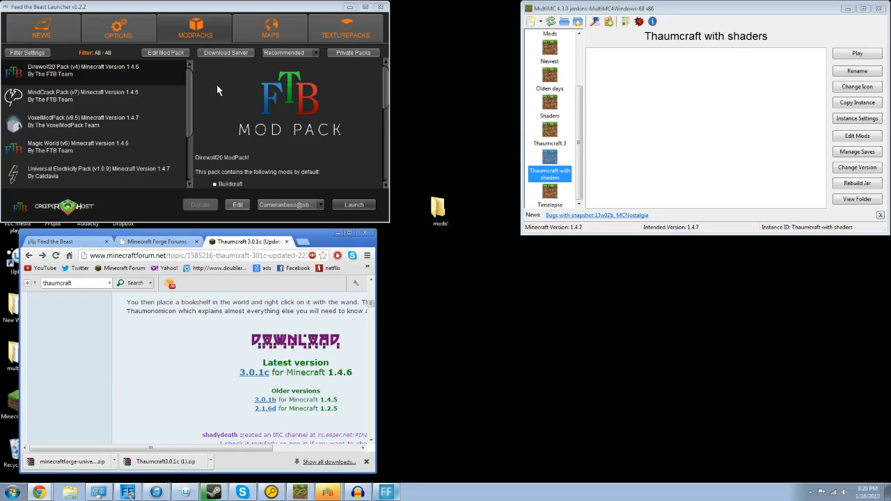
# Step: Show the Download section of the Feed the Beast website in an enlarged browser window
pyautogui.click(59, 242)
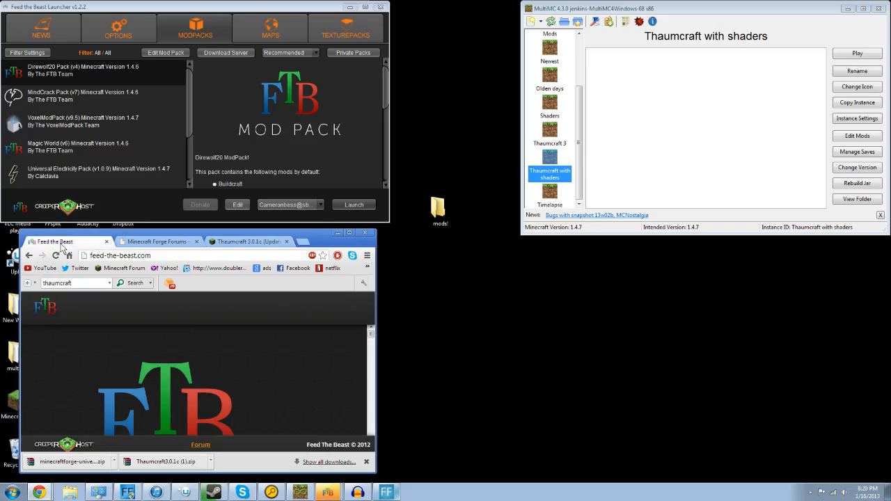
pyautogui.moveTo(329, 238); pyautogui.dragTo(503, 78)
pyautogui.moveTo(548, 315); pyautogui.dragTo(724, 399)
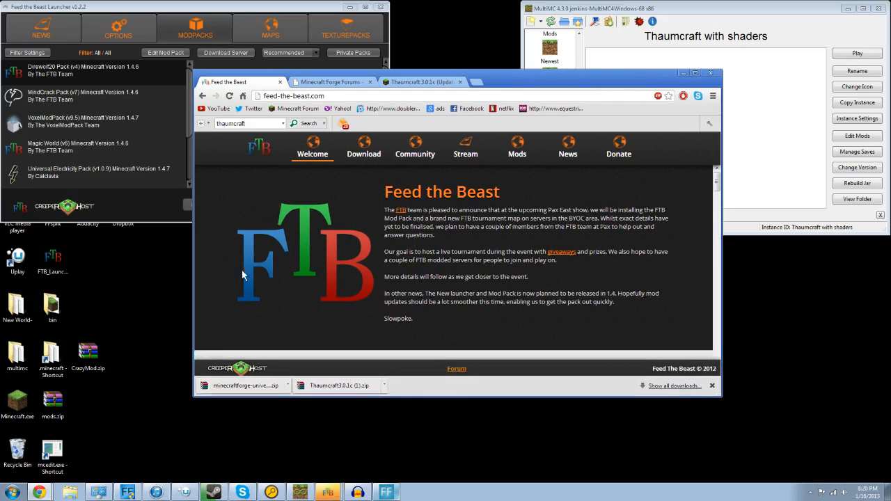
pyautogui.click(363, 149)
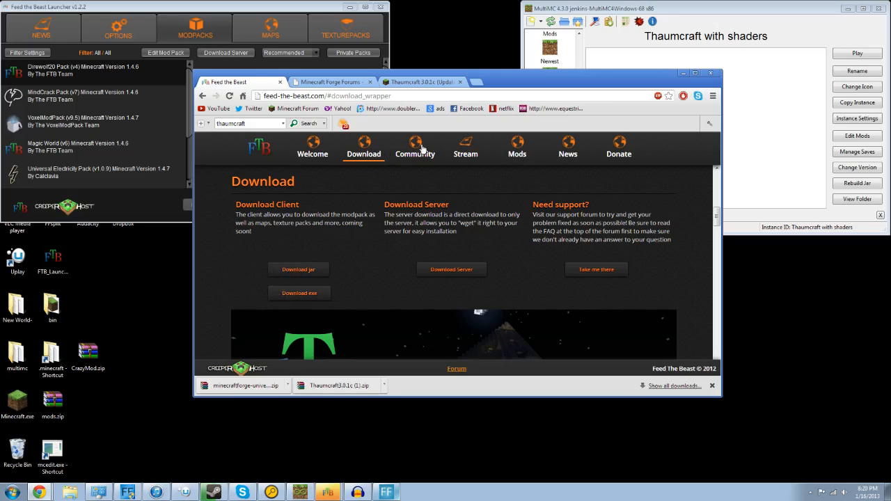
# Step: Close the Feed the Beast web page and minimize the browser window
pyautogui.click(280, 82)
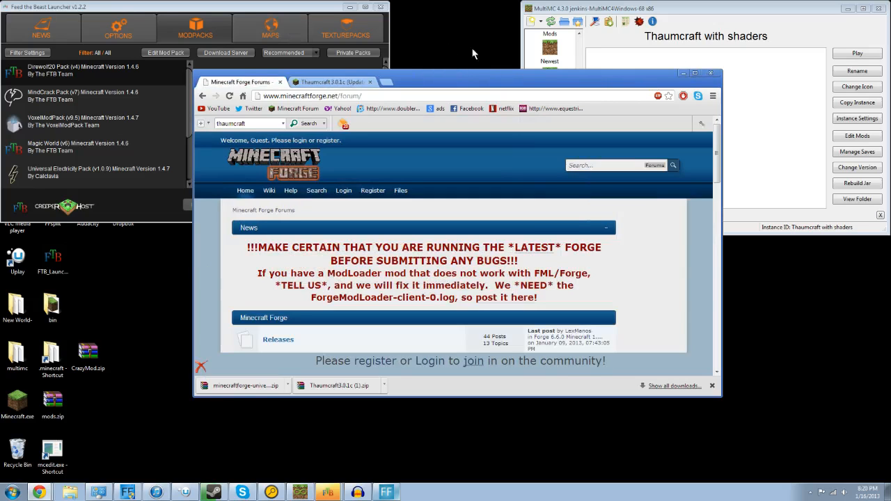
pyautogui.moveTo(530, 84); pyautogui.dragTo(563, 99)
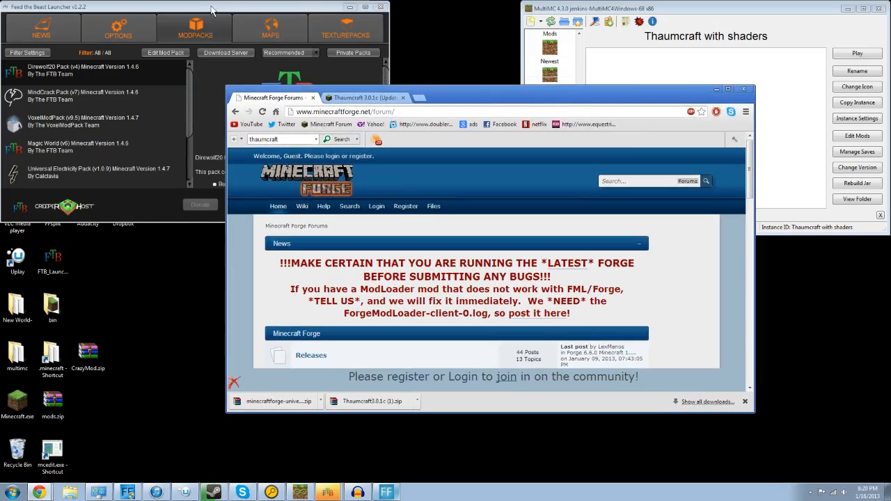
pyautogui.click(716, 90)
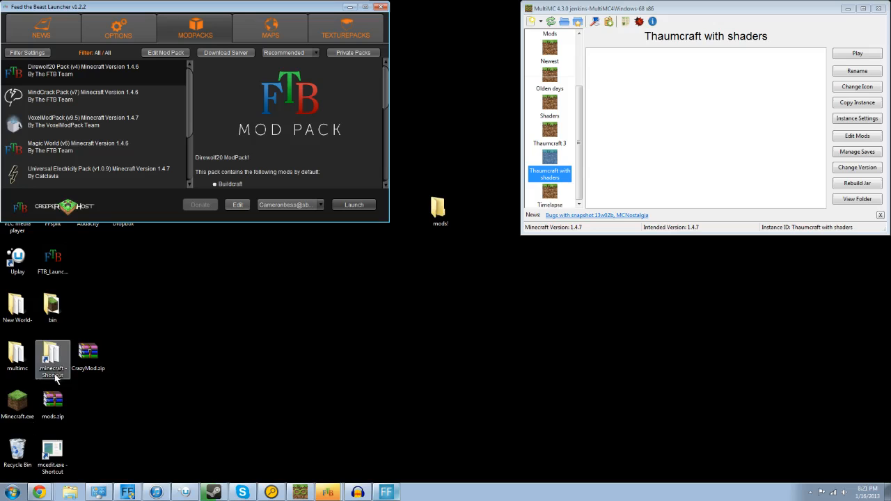
# Step: Arrange the Feed the Beast Launcher and its Console window side by side so neither covers the other
pyautogui.moveTo(141, 10)
pyautogui.mouseDown()
pyautogui.moveTo(159, 27)
pyautogui.moveTo(141, 11)
pyautogui.mouseUp()
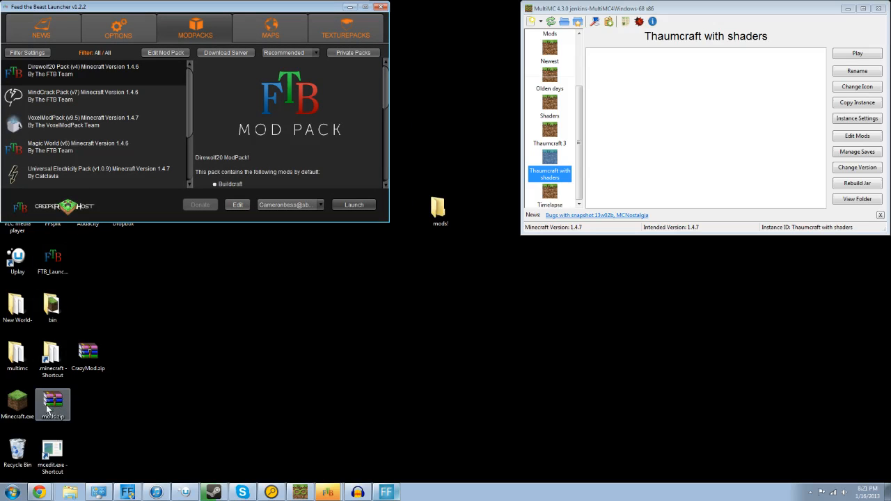
pyautogui.moveTo(119, 8)
pyautogui.mouseDown()
pyautogui.moveTo(126, 37)
pyautogui.moveTo(119, 8)
pyautogui.mouseUp()
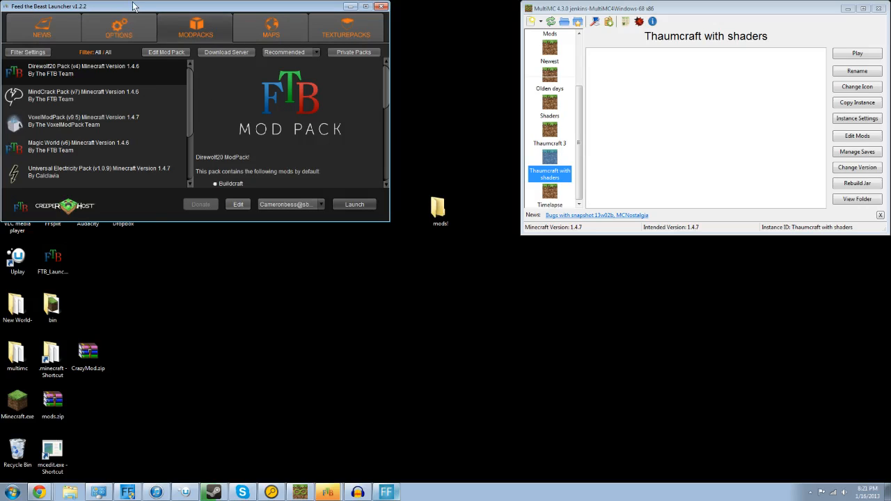
pyautogui.moveTo(135, 6); pyautogui.dragTo(567, 87)
pyautogui.moveTo(299, 9); pyautogui.dragTo(324, 102)
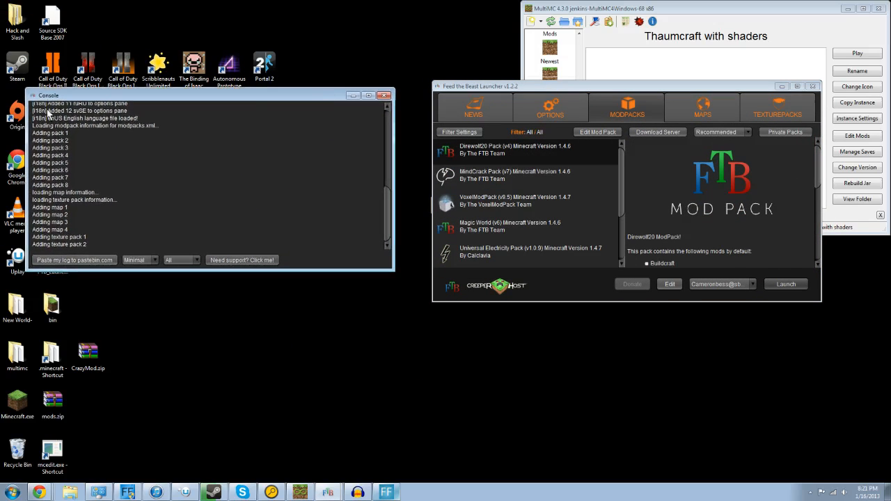
pyautogui.moveTo(554, 88); pyautogui.dragTo(557, 81)
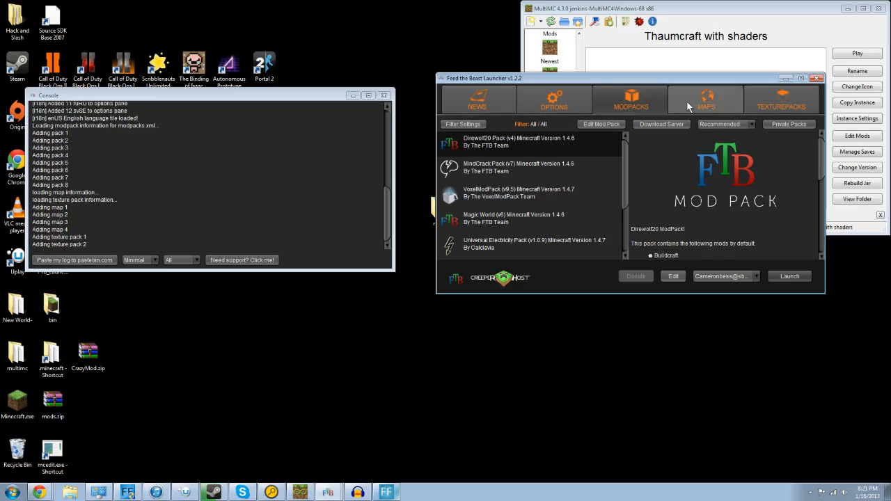
# Step: Examine the available modpacks and read through the list of mods included in the Direwolf20 Pack
pyautogui.moveTo(626, 179); pyautogui.dragTo(626, 223)
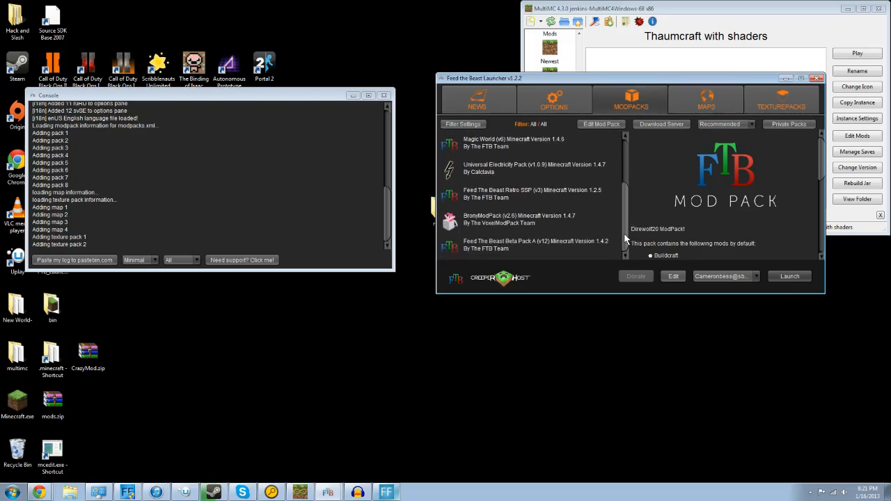
pyautogui.moveTo(623, 233); pyautogui.dragTo(627, 168)
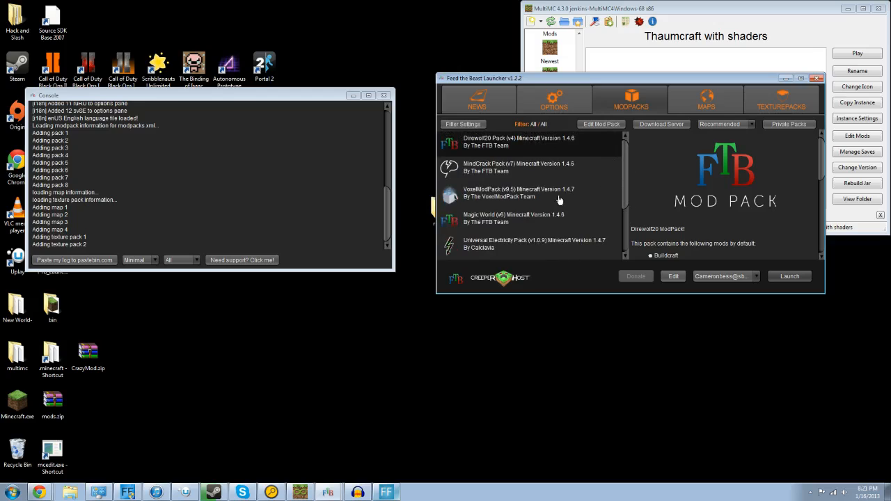
pyautogui.scroll(-6, 683, 185)
pyautogui.scroll(-1, 682, 185)
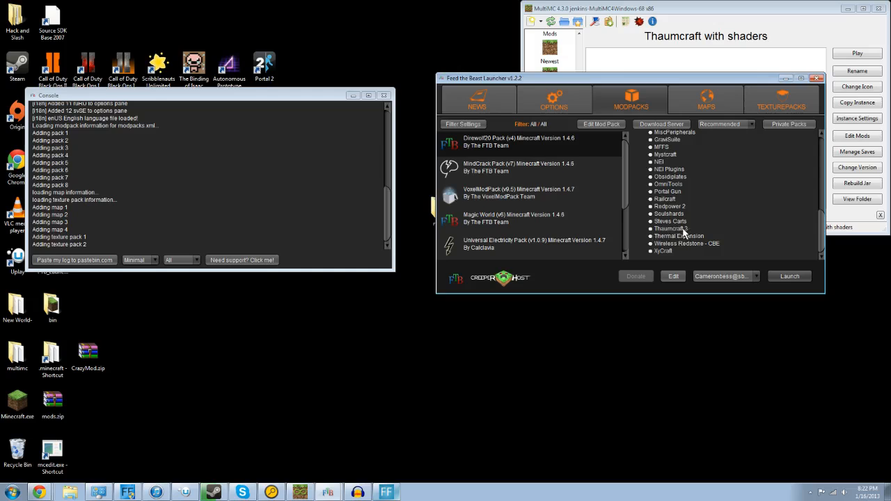
pyautogui.scroll(5, 705, 201)
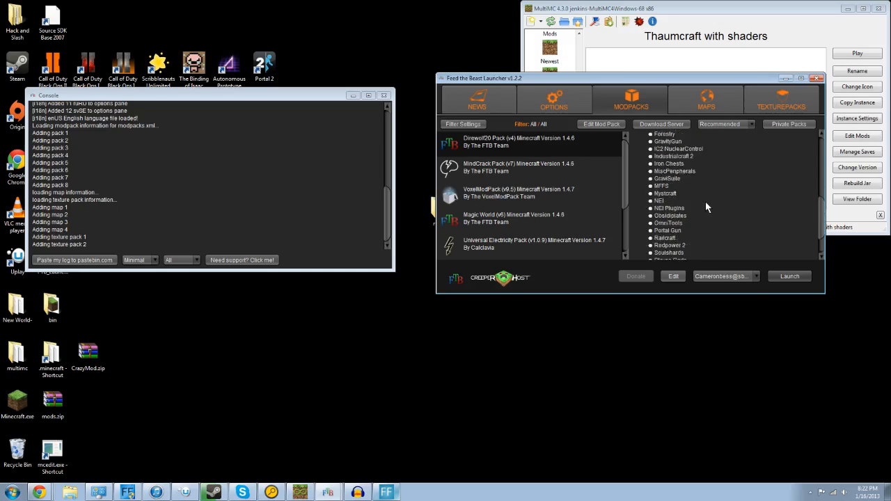
pyautogui.scroll(-3, 706, 201)
pyautogui.scroll(5, 703, 197)
pyautogui.scroll(-5, 702, 193)
pyautogui.scroll(-3, 699, 189)
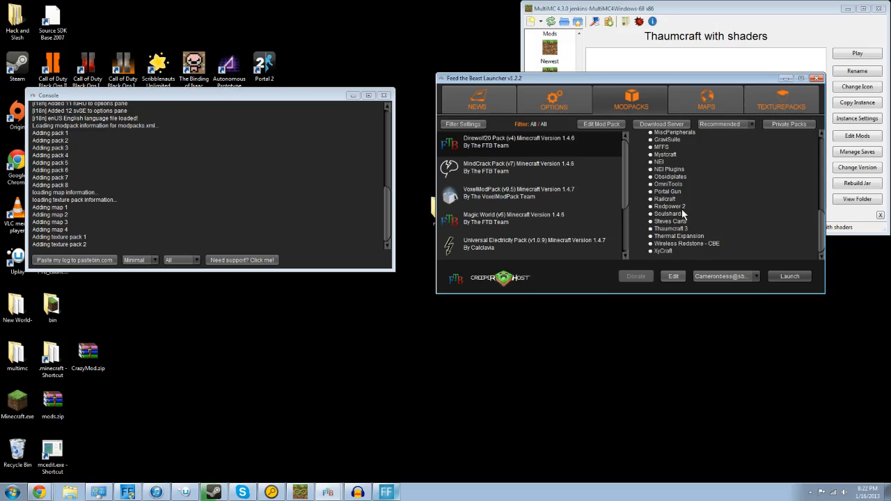
pyautogui.scroll(2, 682, 212)
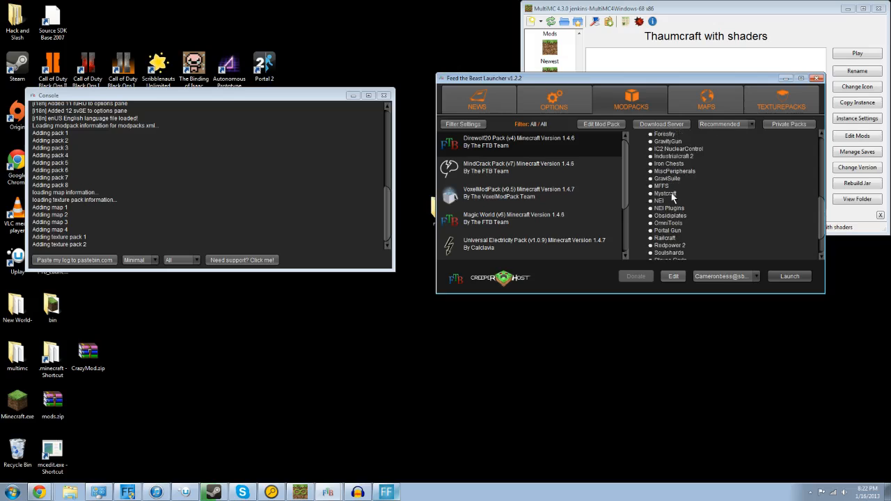
# Step: Review the mods included in the Magic World pack and reselect the Direwolf20 Pack
pyautogui.click(488, 166)
pyautogui.click(555, 198)
pyautogui.click(546, 219)
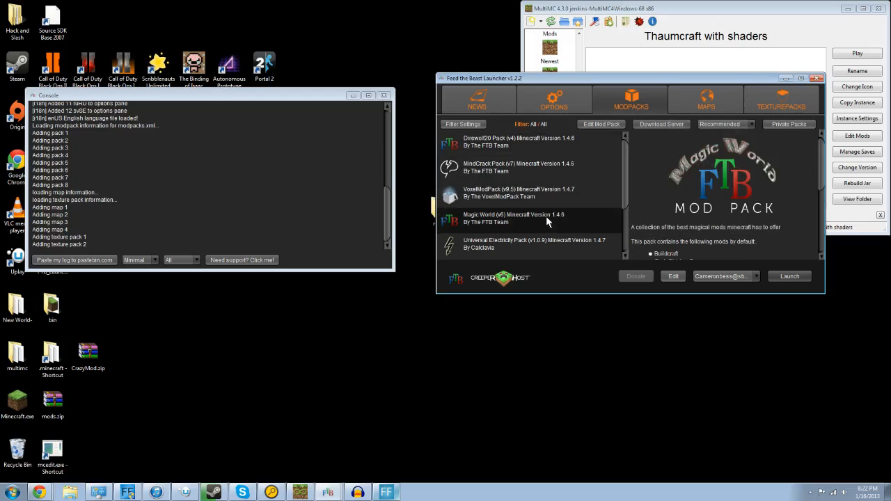
pyautogui.scroll(-5, 713, 174)
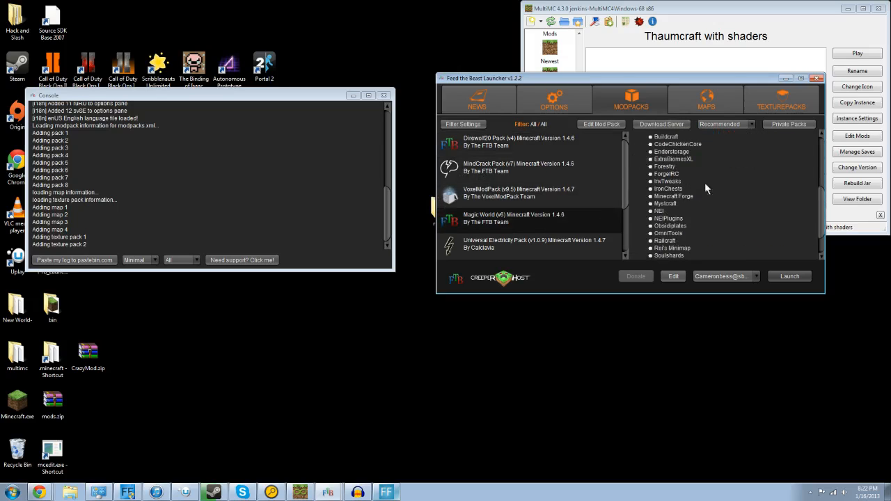
pyautogui.scroll(-3, 664, 209)
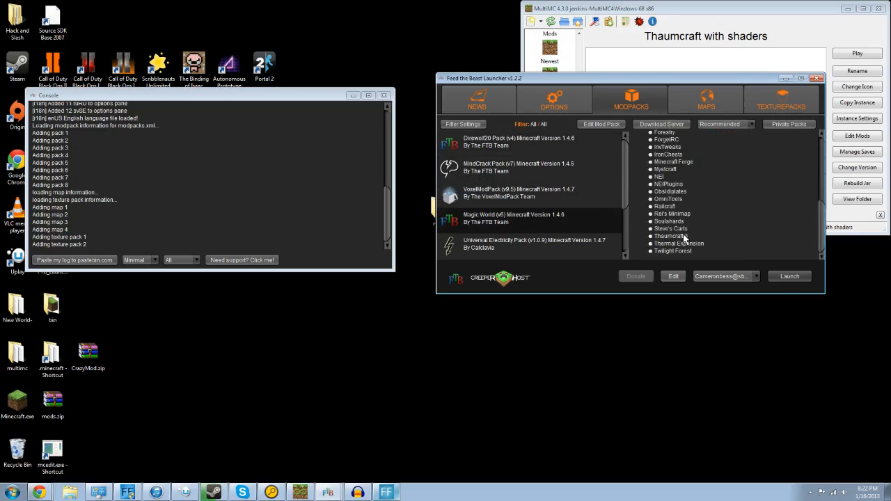
pyautogui.scroll(-3, 534, 224)
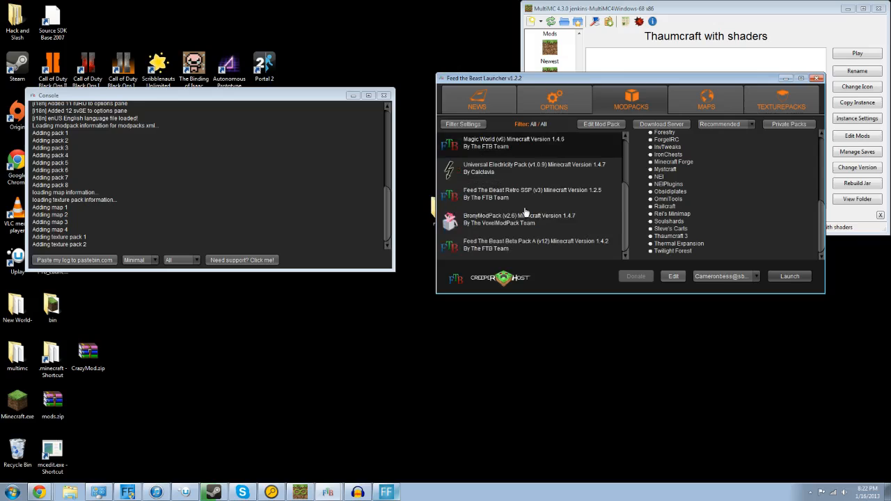
pyautogui.scroll(1, 565, 226)
pyautogui.scroll(2, 565, 226)
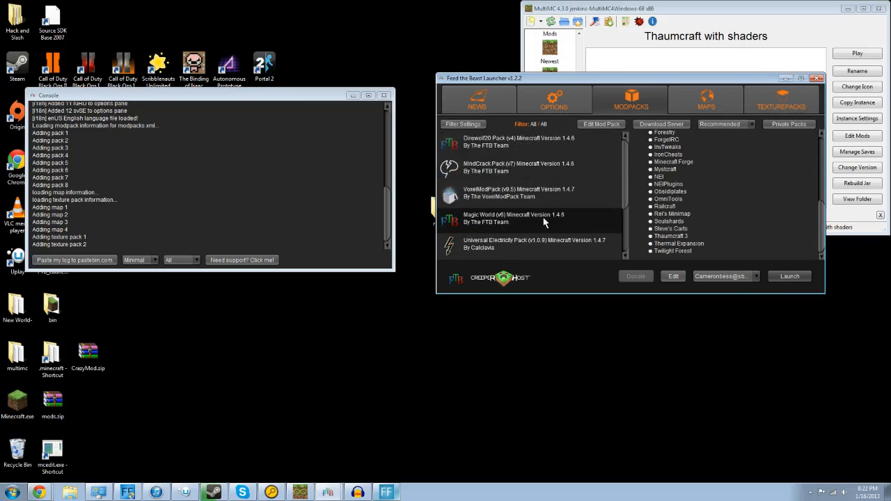
pyautogui.click(504, 148)
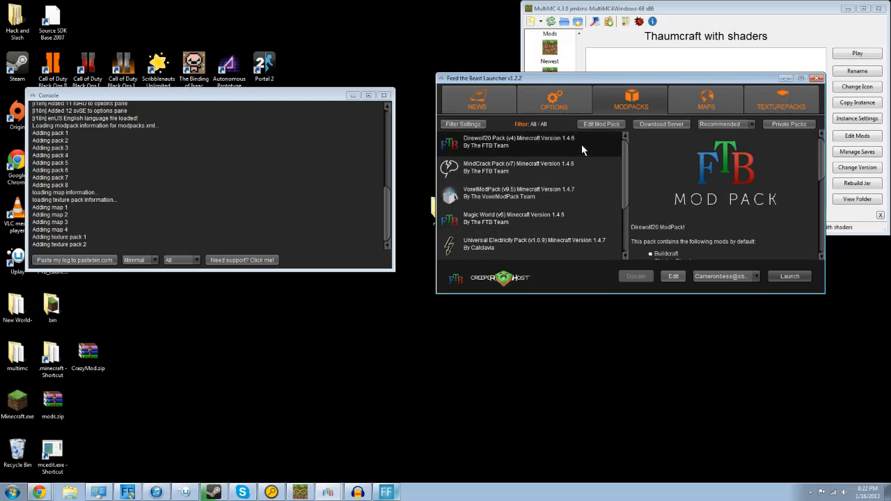
# Step: View the Profile Creator form for a new launcher profile and close it without adding one
pyautogui.click(749, 277)
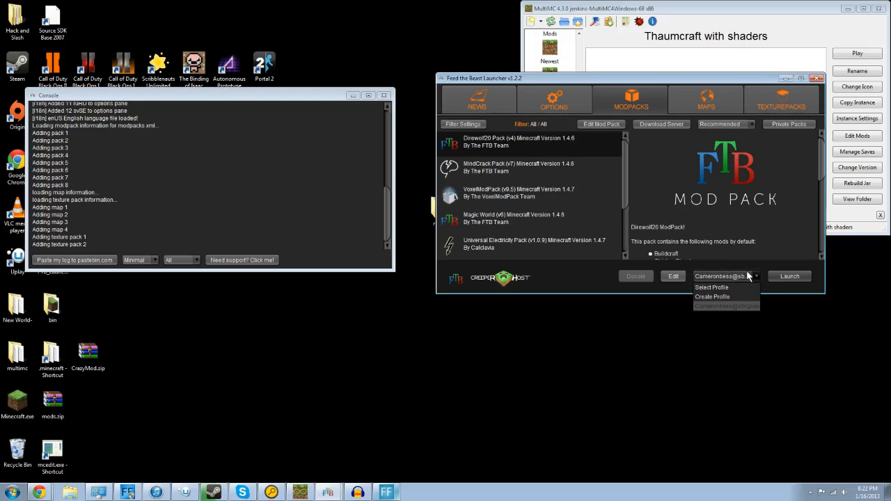
pyautogui.click(711, 296)
pyautogui.moveTo(226, 151); pyautogui.dragTo(463, 153)
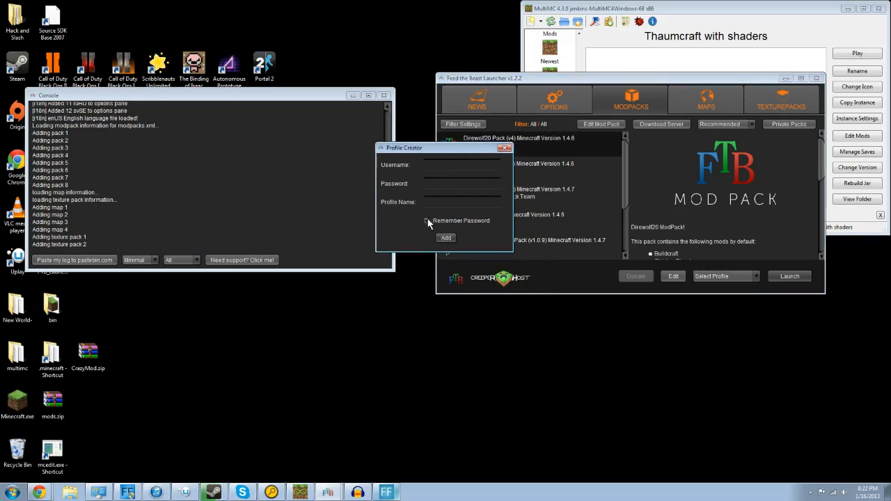
pyautogui.click(505, 148)
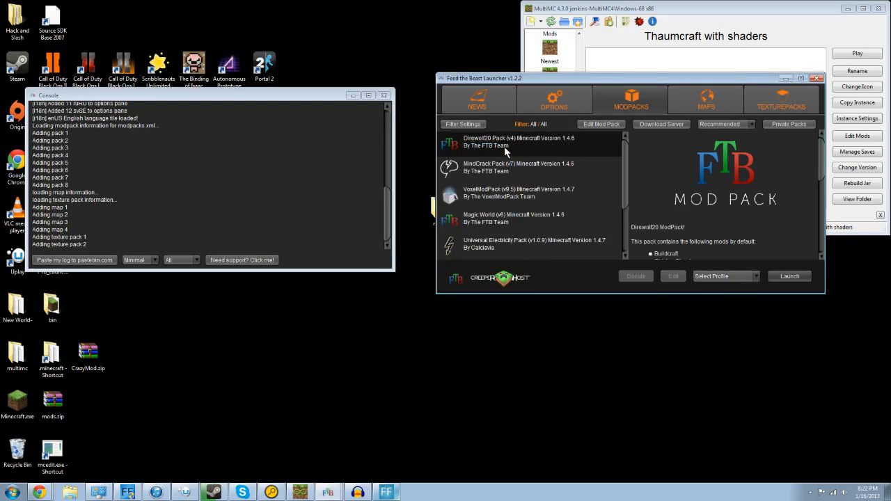
# Step: Select the existing saved profile and launch the Direwolf20 Pack
pyautogui.click(730, 276)
pyautogui.click(731, 306)
pyautogui.click(792, 277)
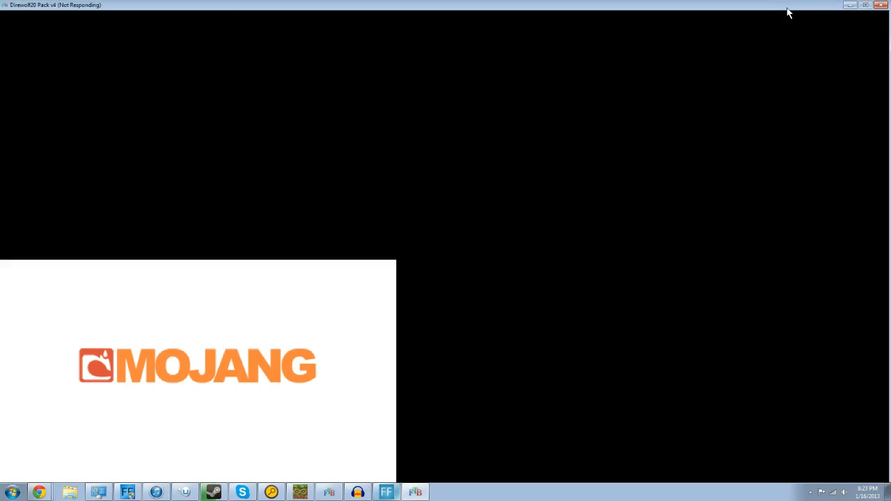
# Step: Reposition the Minecraft and Console windows on the desktop, and quit the game from its main menu
pyautogui.moveTo(786, 5); pyautogui.dragTo(788, 271)
pyautogui.moveTo(155, 95); pyautogui.dragTo(171, 44)
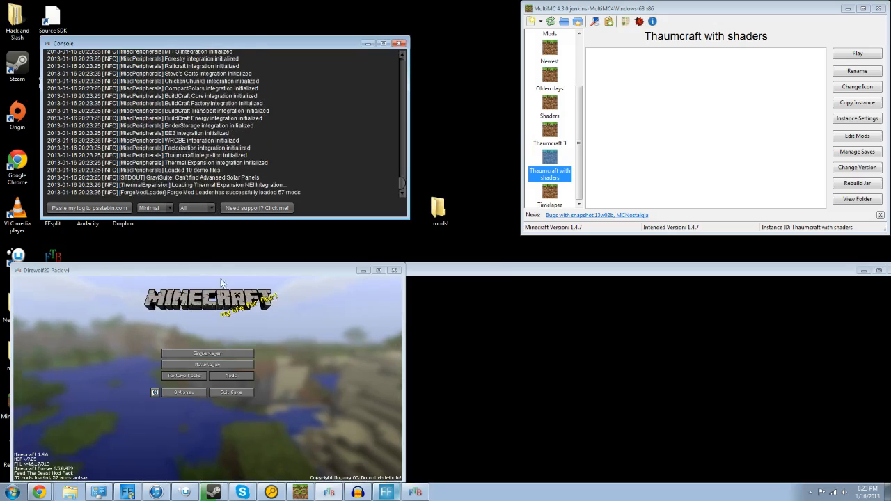
pyautogui.moveTo(243, 270); pyautogui.dragTo(490, 122)
pyautogui.click(472, 241)
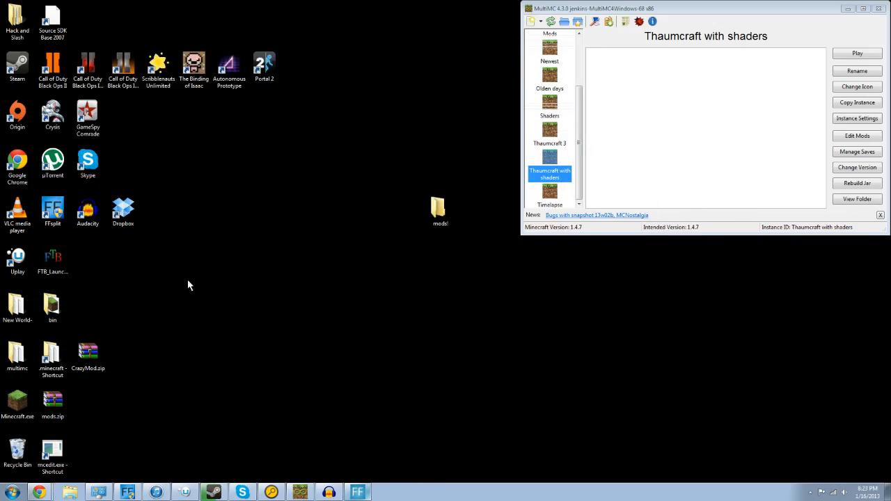
# Step: Start the Feed the Beast Launcher again from the desktop and display its options
pyautogui.click(45, 269)
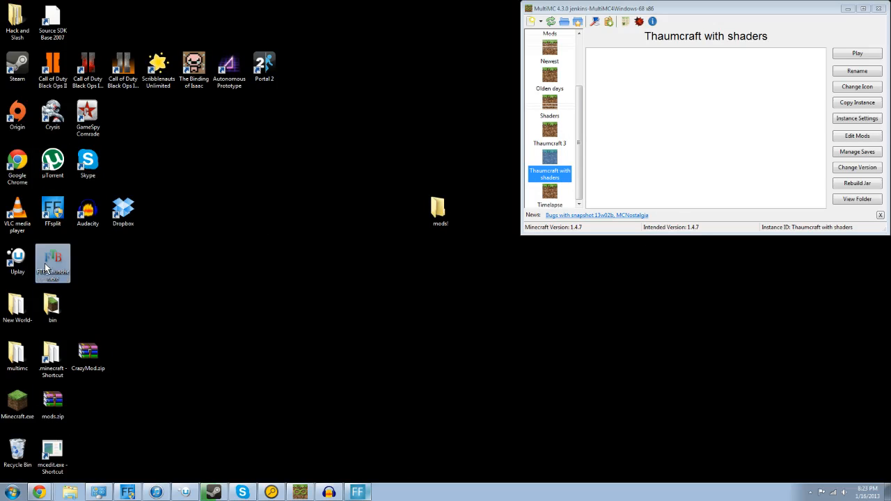
pyautogui.doubleClick(46, 269)
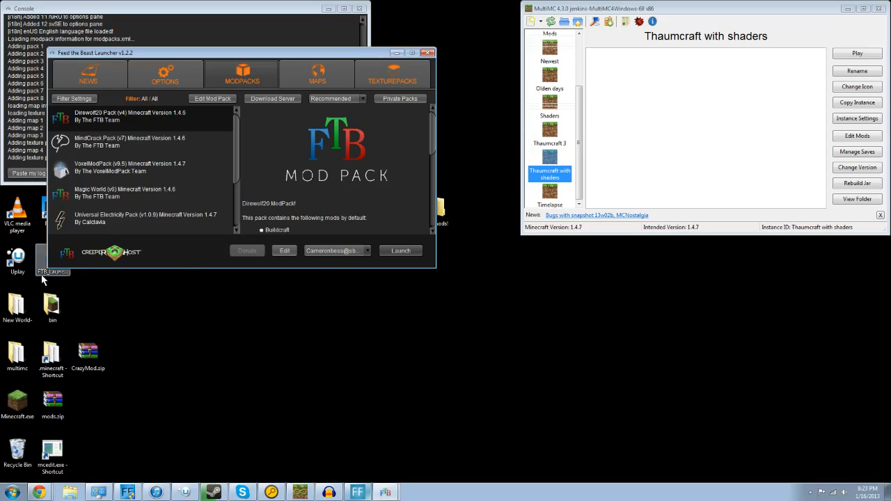
pyautogui.click(165, 76)
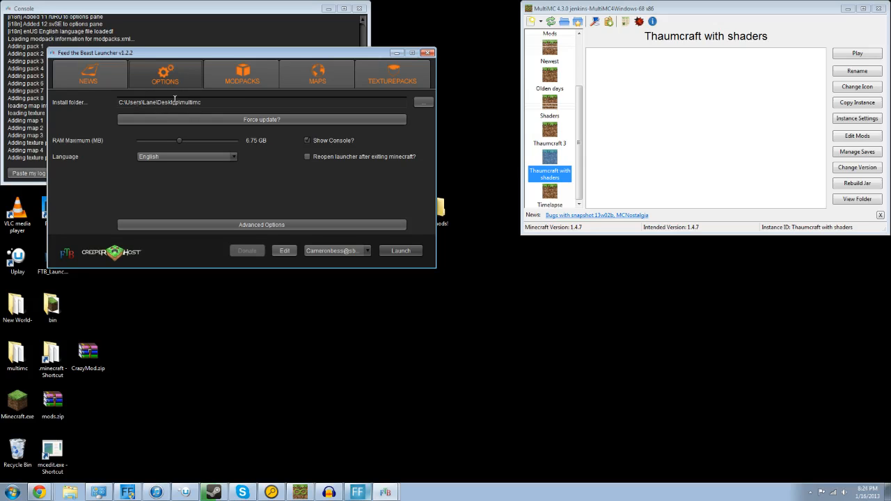
# Step: Reposition the Console and launcher windows on the desktop so the multimc install folder's icon is uncovered
pyautogui.moveTo(106, 8); pyautogui.dragTo(297, 46)
pyautogui.click(92, 54)
pyautogui.moveTo(91, 54); pyautogui.dragTo(250, 112)
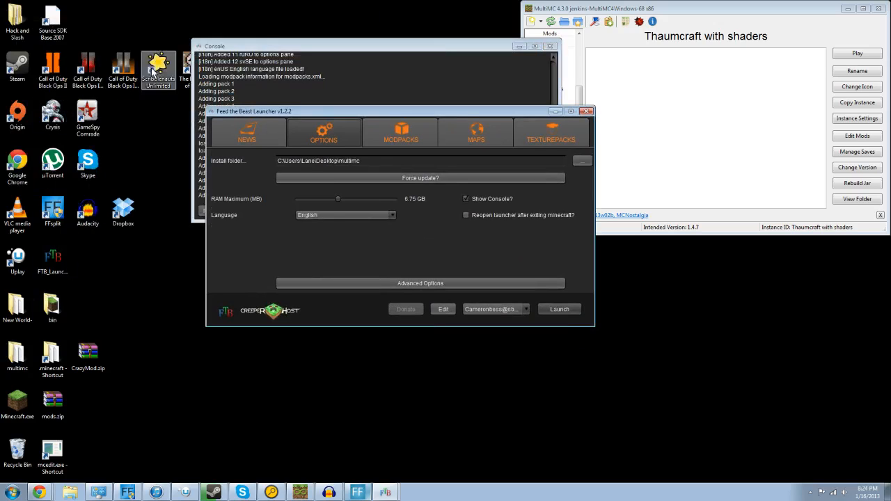
pyautogui.click(16, 355)
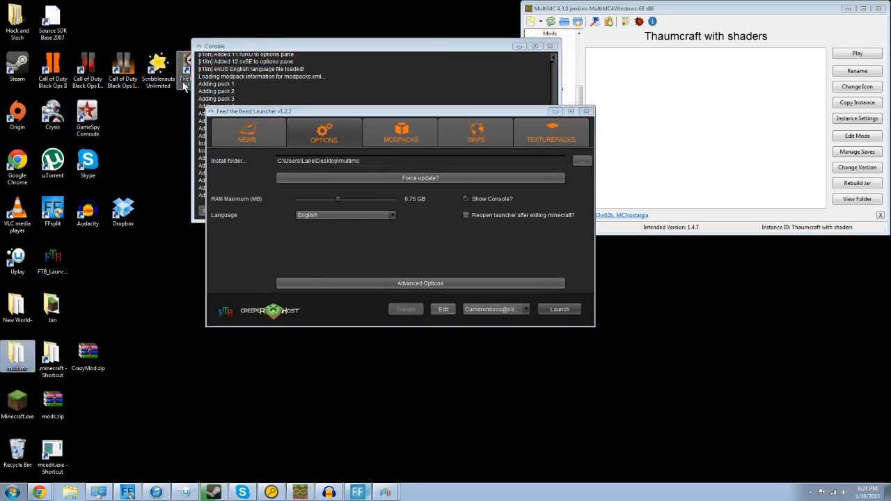
pyautogui.click(158, 159)
pyautogui.moveTo(304, 113); pyautogui.dragTo(269, 203)
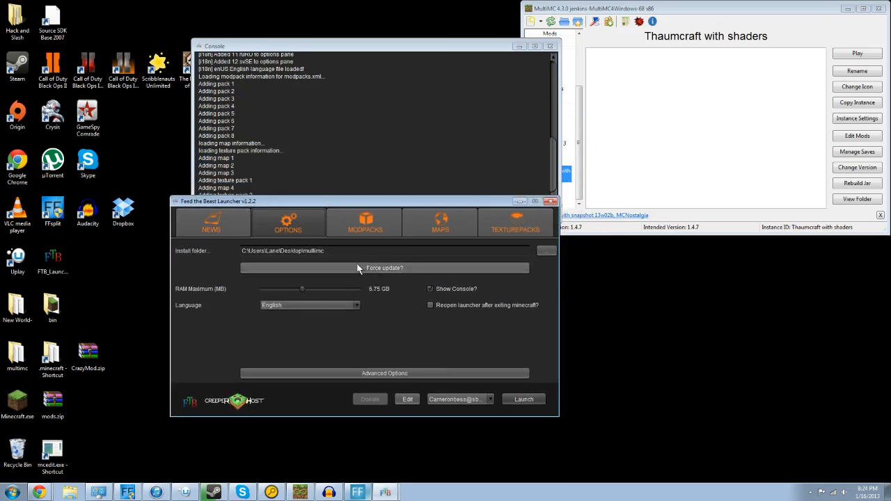
# Step: Preview the MindCrack Pack and VoxelModPack among the launcher's modpacks, and reselect the Direwolf20 Pack
pyautogui.click(352, 217)
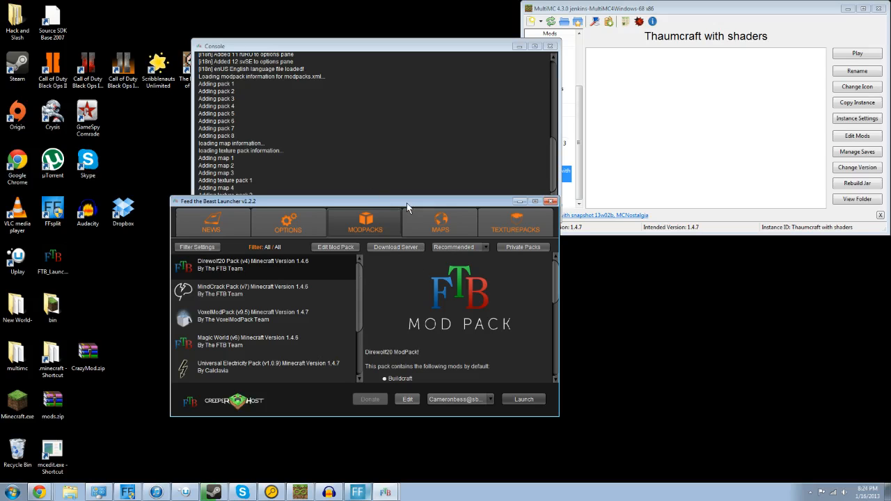
pyautogui.moveTo(407, 203); pyautogui.dragTo(485, 132)
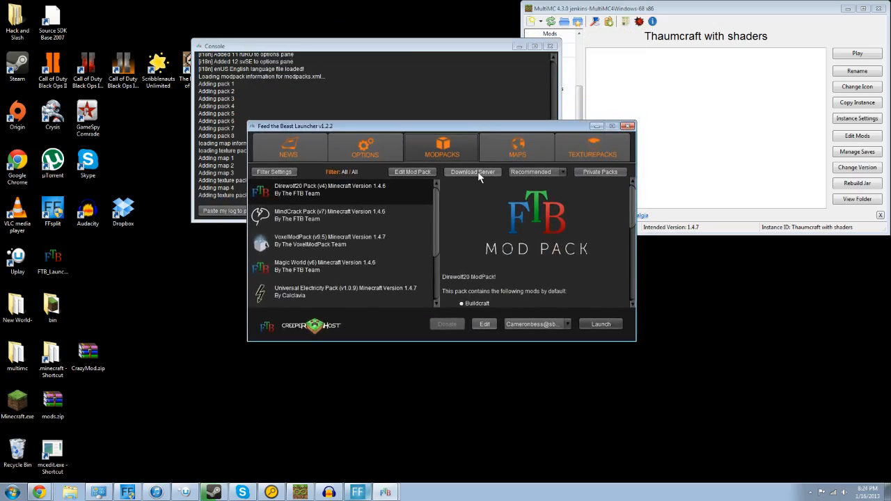
pyautogui.click(329, 220)
pyautogui.click(325, 255)
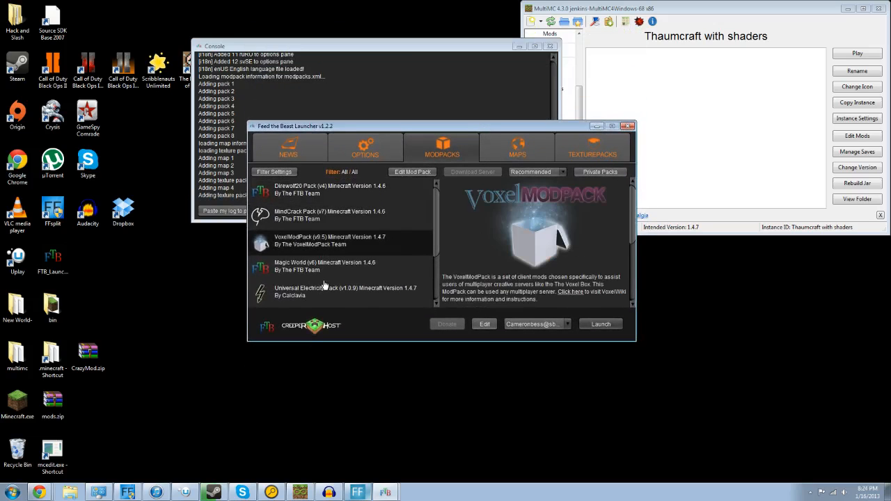
pyautogui.click(332, 217)
pyautogui.click(336, 193)
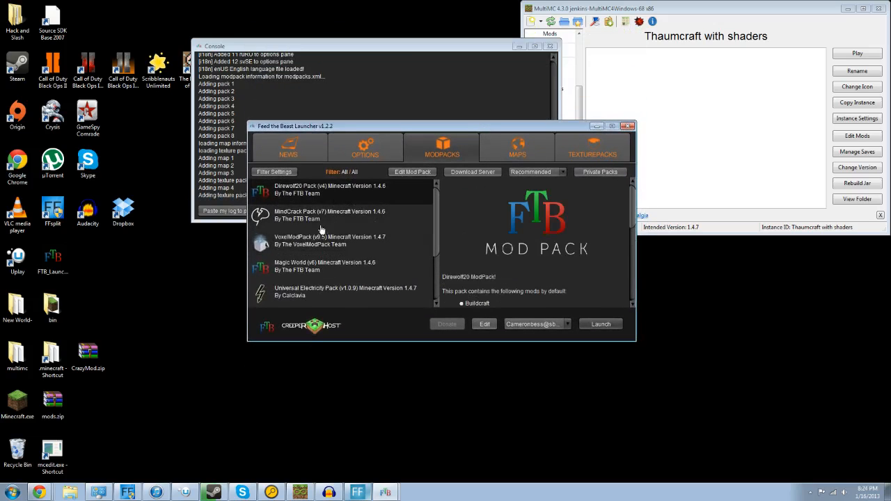
pyautogui.click(486, 174)
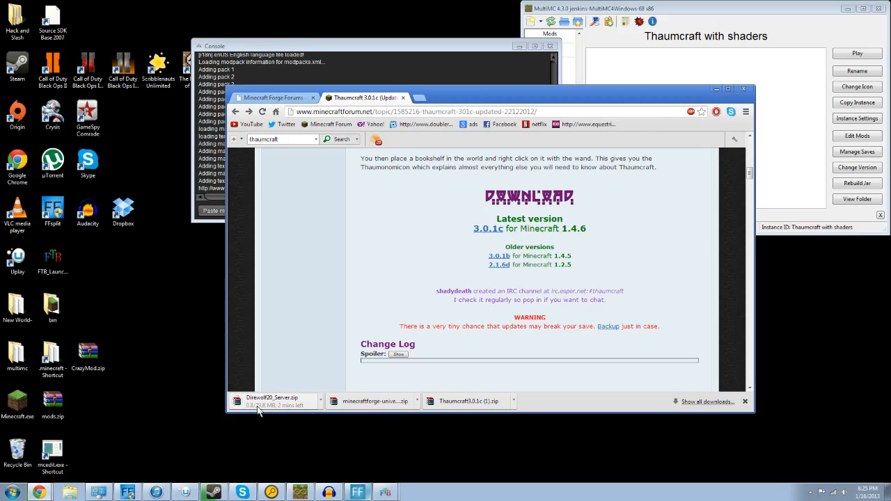
pyautogui.click(321, 402)
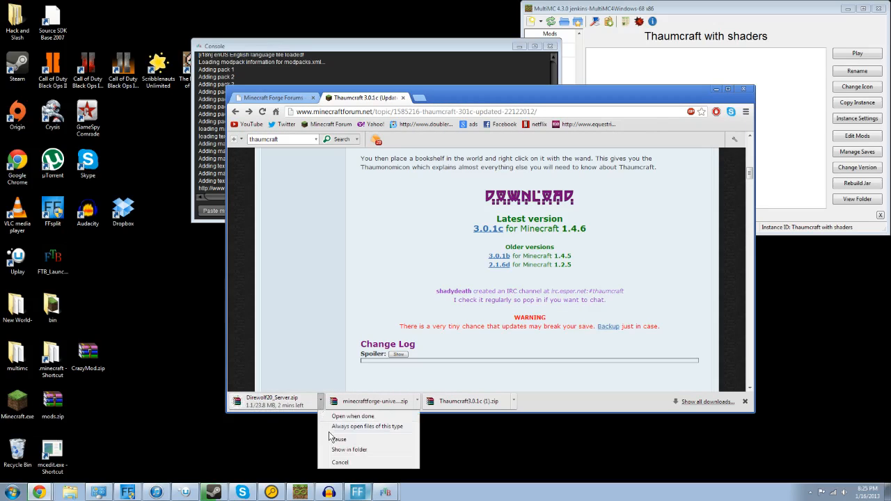
pyautogui.click(291, 441)
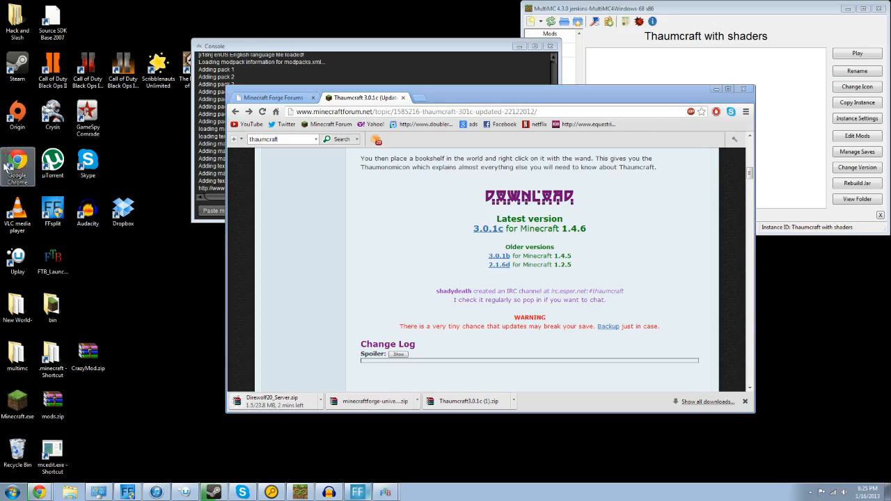
pyautogui.moveTo(551, 99); pyautogui.dragTo(536, 322)
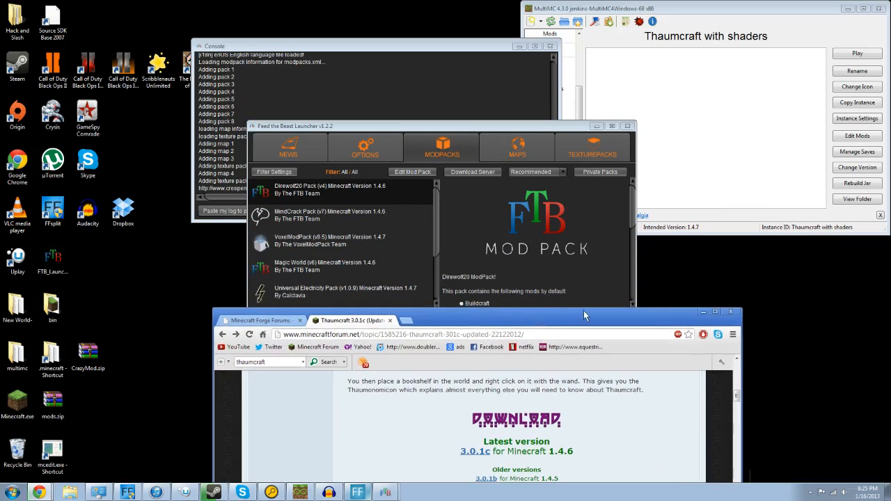
pyautogui.click(703, 313)
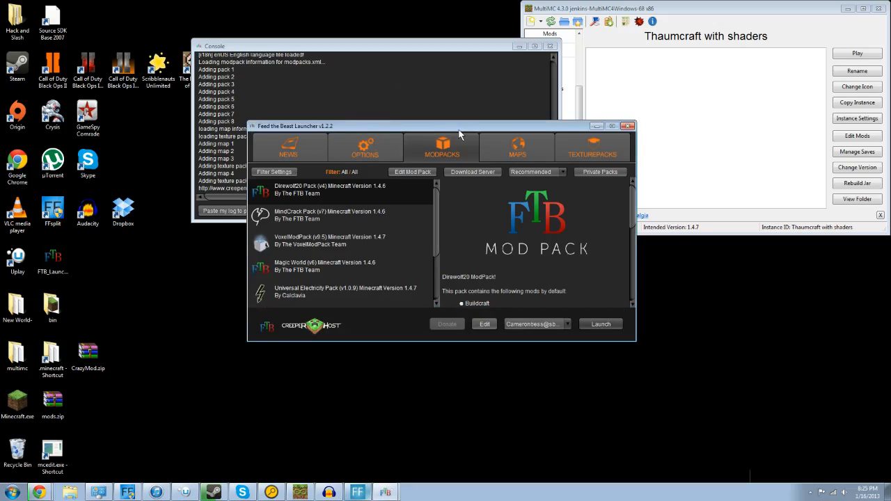
# Step: Look through the list of available modpacks and skim the FTB Mod Pack and Launcher News
pyautogui.moveTo(457, 129); pyautogui.dragTo(416, 86)
pyautogui.scroll(-3, 362, 197)
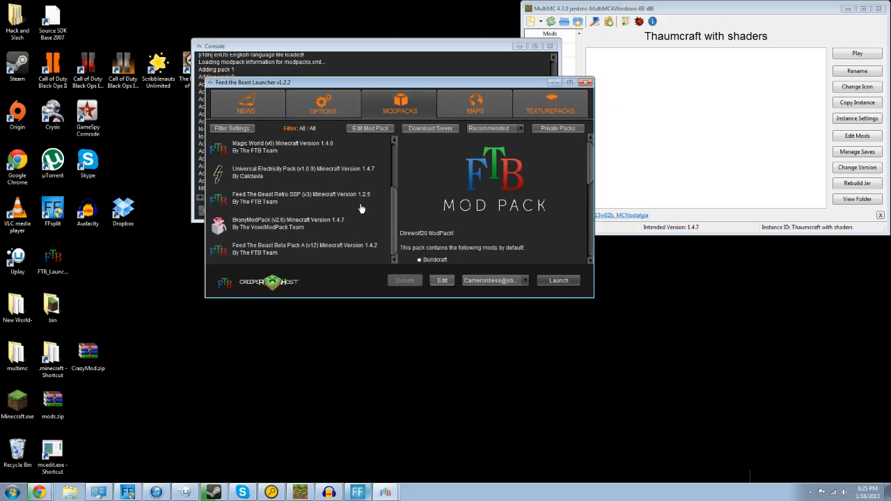
pyautogui.scroll(3, 362, 209)
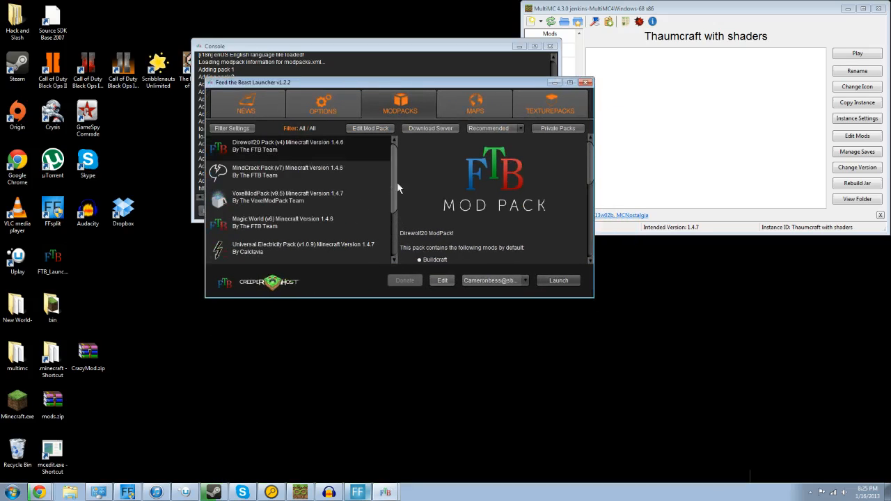
pyautogui.click(236, 115)
pyautogui.scroll(-5, 286, 173)
pyautogui.scroll(5, 282, 172)
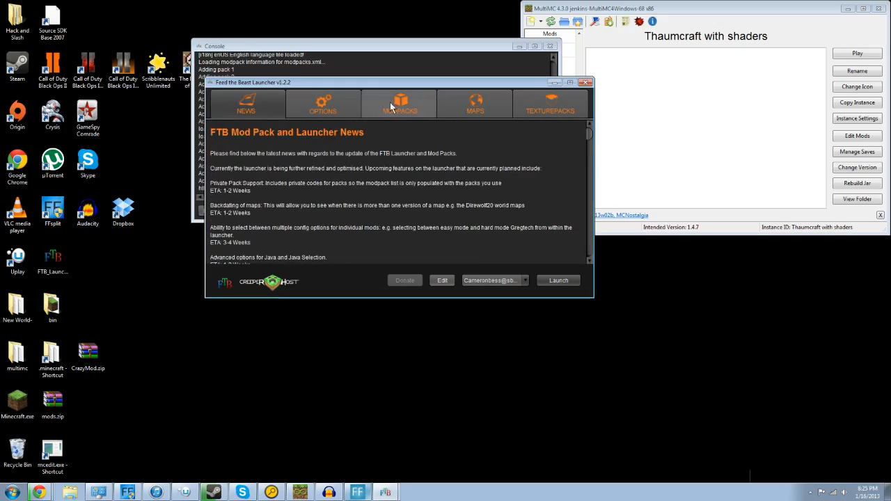
# Step: View the available maps, previewing Direwolf20 Map Ep.10, FTB Normal and FTB Insanity
pyautogui.click(464, 100)
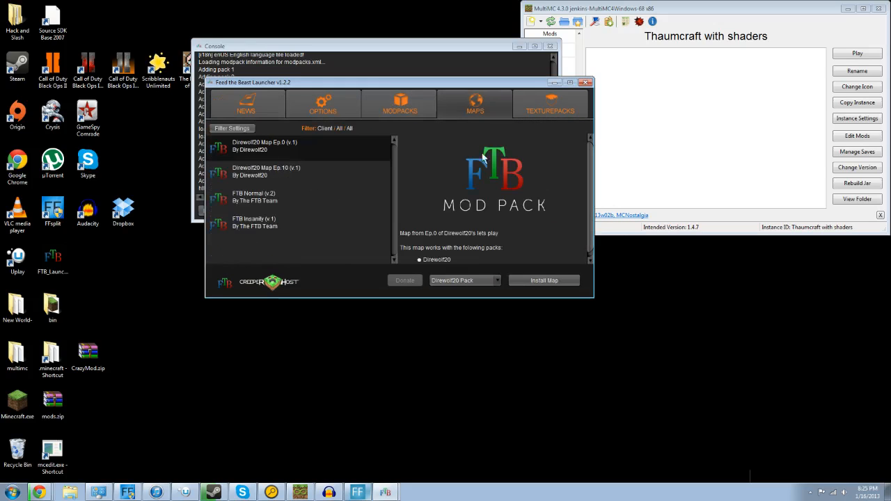
pyautogui.click(250, 174)
pyautogui.click(251, 202)
pyautogui.click(257, 226)
# Step: Examine the Soartex Fanver and Love And Tolerance texture packs, including their descriptions and compatible modpacks
pyautogui.click(552, 105)
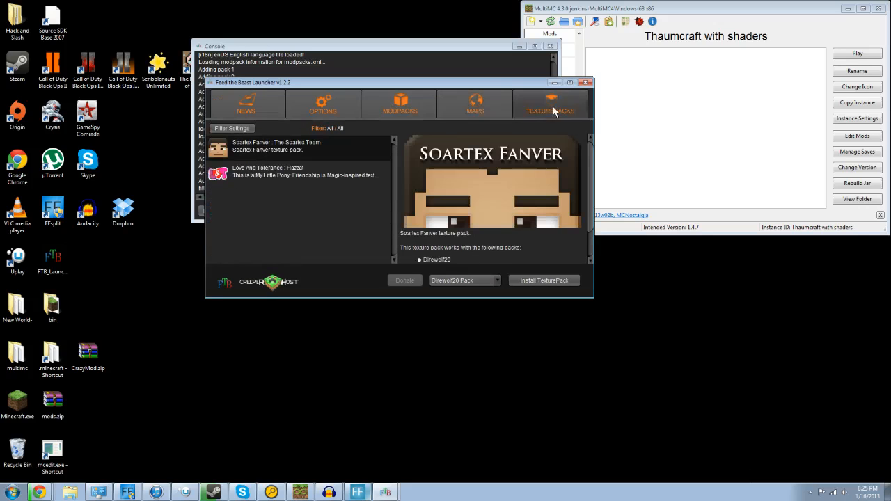
pyautogui.click(277, 177)
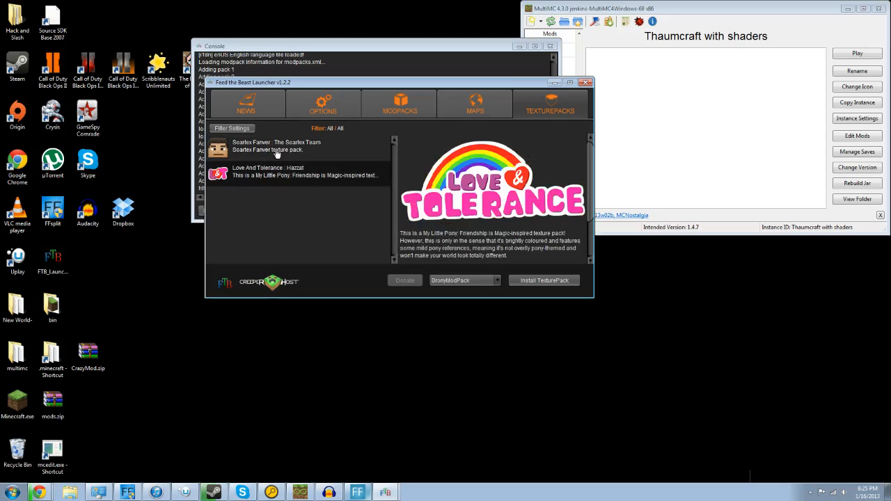
pyautogui.click(277, 152)
pyautogui.scroll(-1, 469, 245)
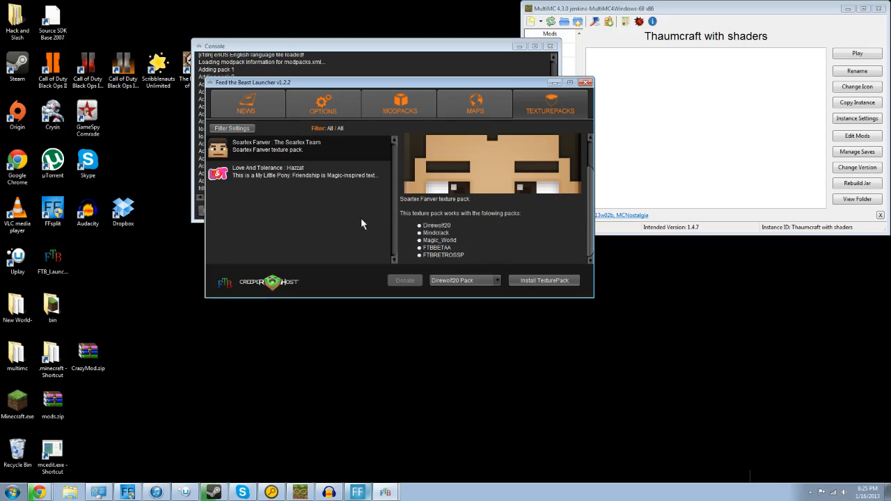
pyautogui.click(295, 185)
pyautogui.scroll(-1, 460, 230)
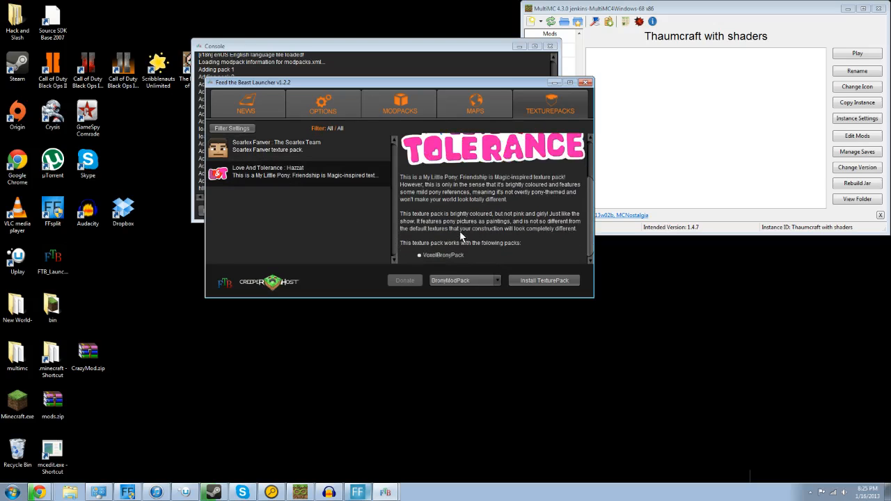
pyautogui.scroll(1, 433, 263)
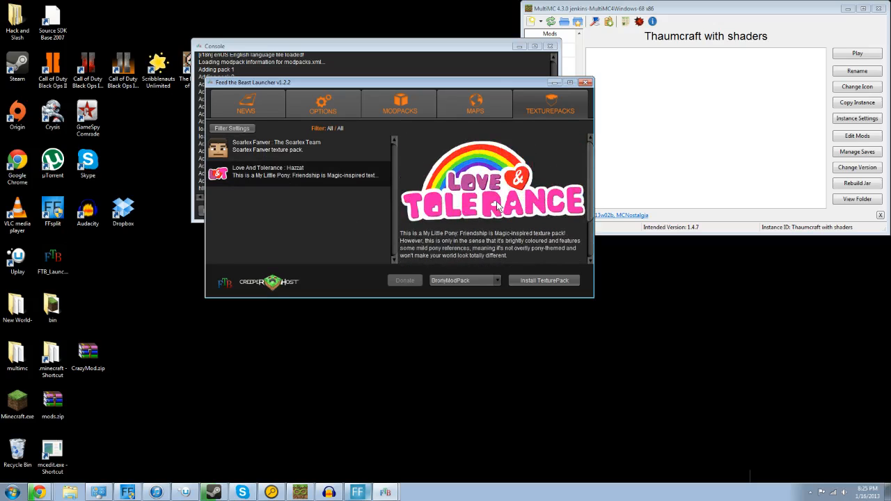
pyautogui.scroll(-1, 481, 263)
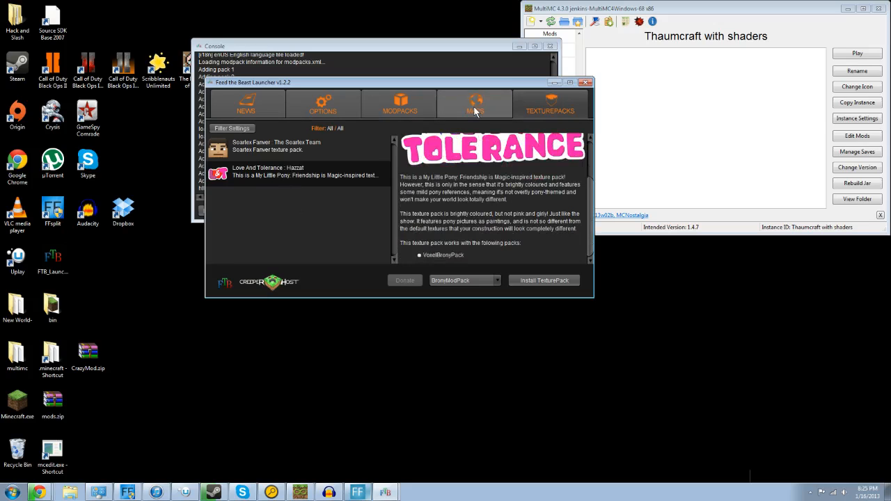
# Step: Check which modpacks can be chosen as the install target for the Soartex Fanver texture pack
pyautogui.click(411, 111)
pyautogui.click(543, 112)
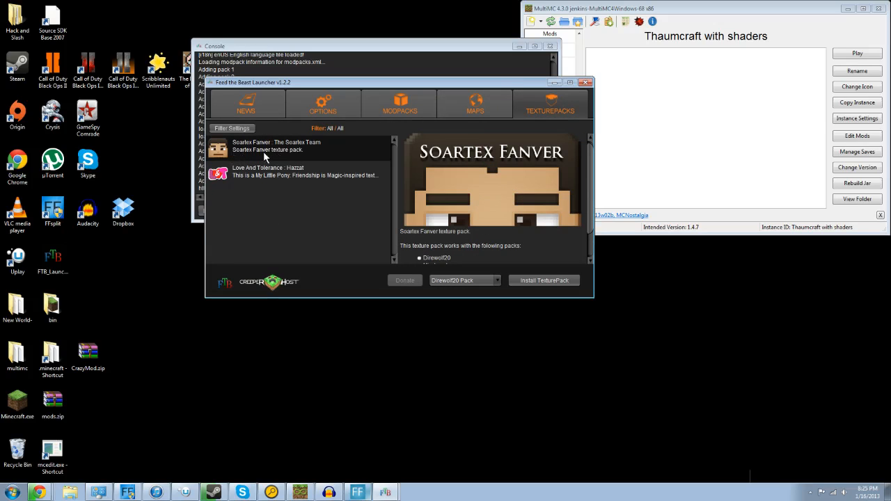
pyautogui.click(497, 281)
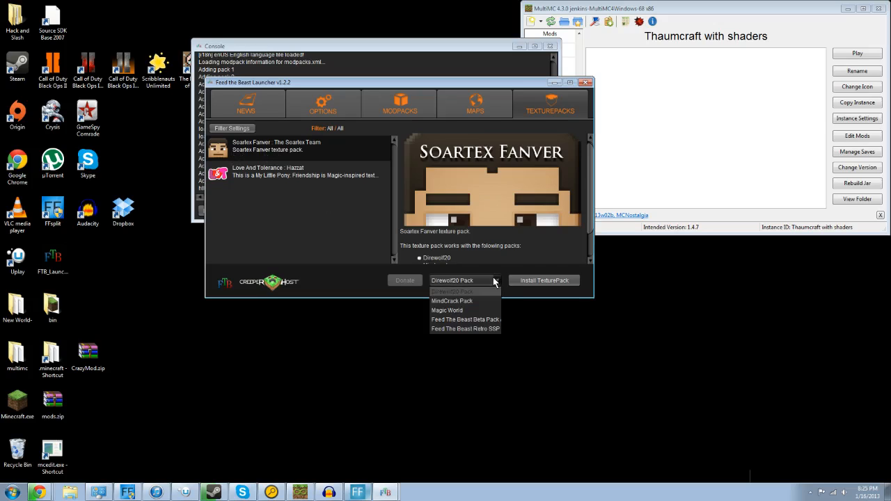
pyautogui.click(374, 252)
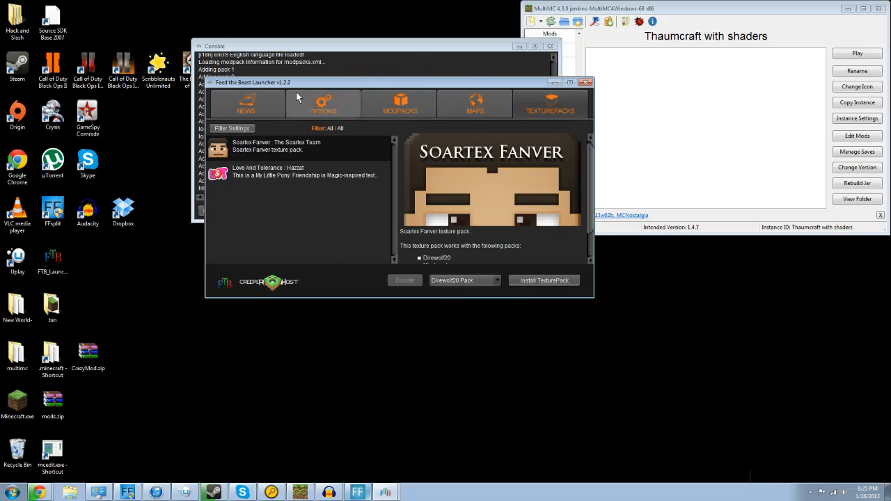
# Step: Examine the full list of modpacks and the mods included in the Direwolf20 Pack
pyautogui.click(322, 105)
pyautogui.click(419, 104)
pyautogui.scroll(-3, 282, 210)
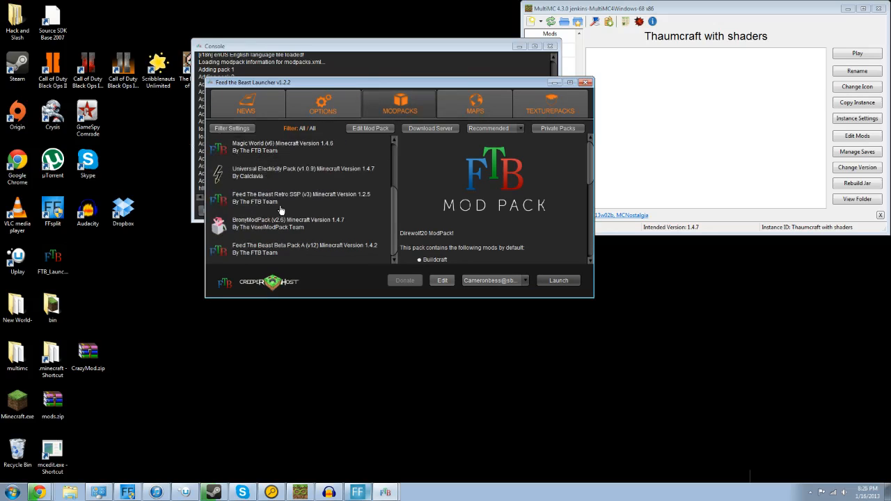
pyautogui.scroll(3, 281, 209)
pyautogui.scroll(-5, 438, 250)
pyautogui.scroll(-3, 442, 258)
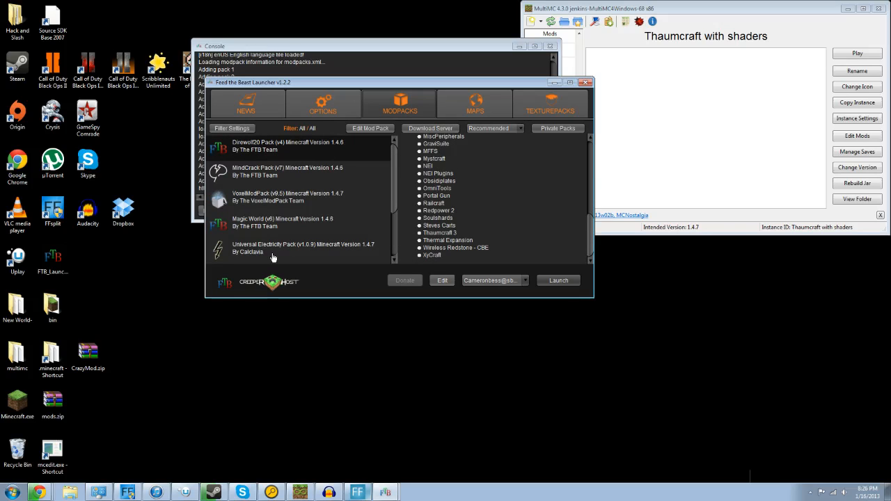
pyautogui.scroll(-3, 286, 237)
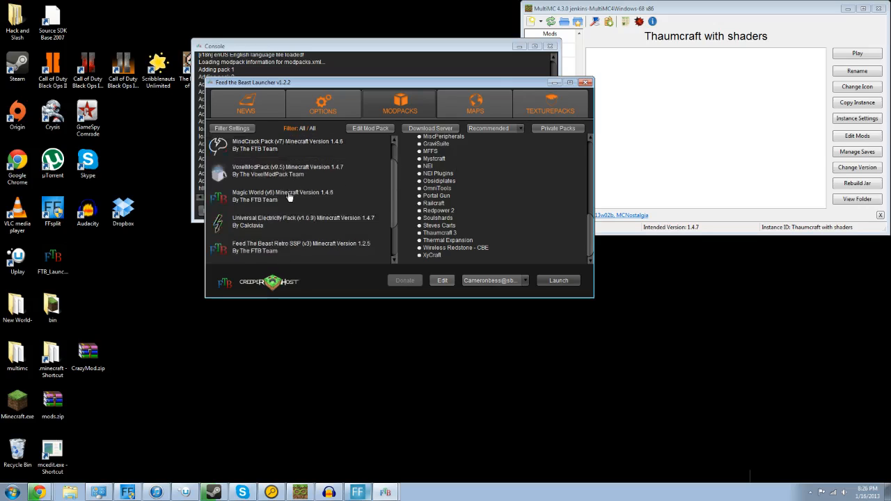
pyautogui.scroll(3, 304, 200)
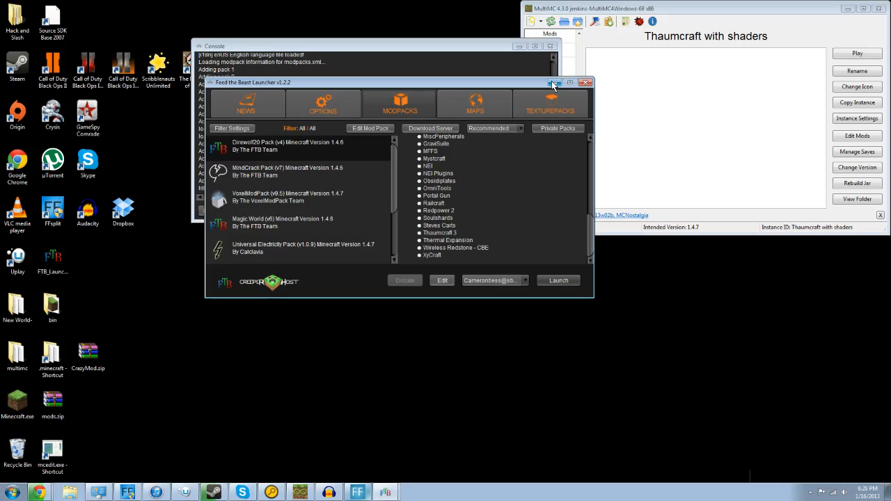
pyautogui.scroll(5, 496, 237)
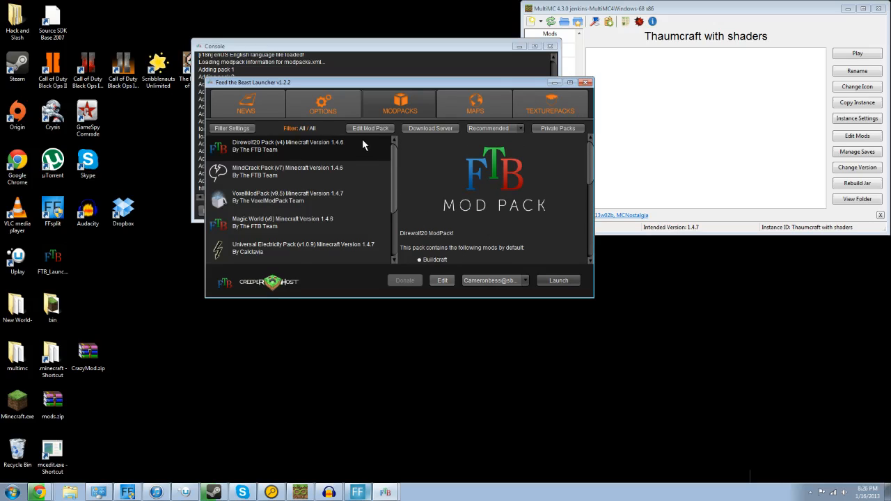
pyautogui.scroll(-3, 338, 207)
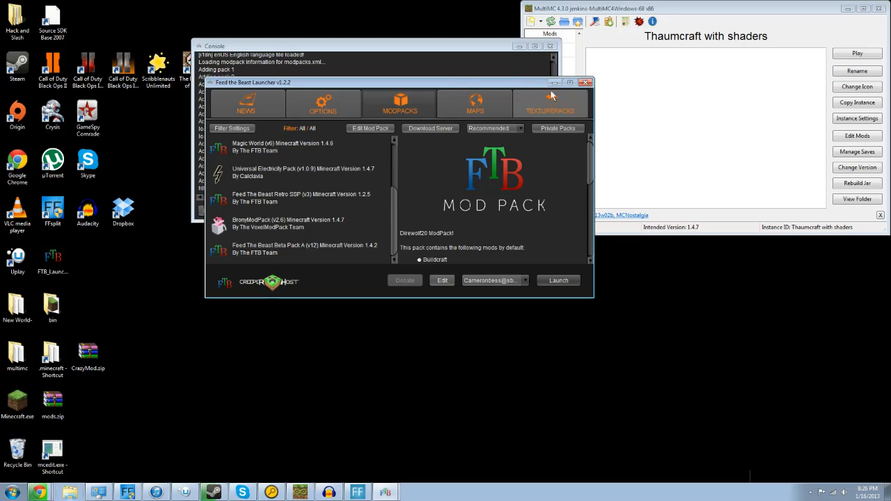
pyautogui.scroll(3, 273, 232)
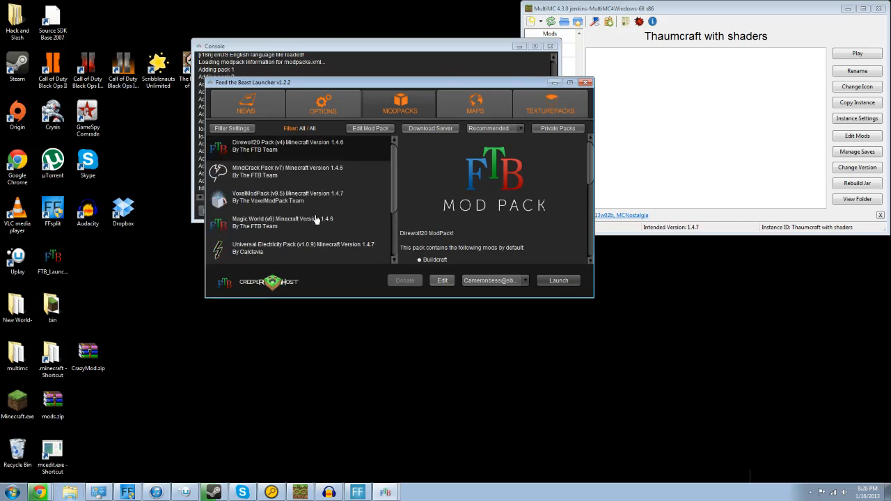
# Step: Close the Feed the Beast Launcher and reposition the MultiMC window on the desktop
pyautogui.click(589, 84)
pyautogui.moveTo(567, 10); pyautogui.dragTo(317, 17)
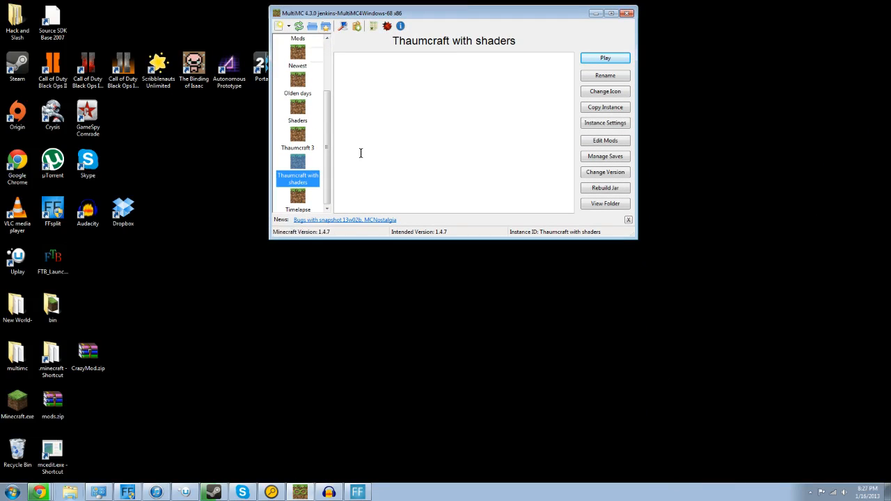
pyautogui.moveTo(462, 20); pyautogui.dragTo(680, 55)
# Step: Select the first two instances in the MultiMC instance list, one after the other
pyautogui.moveTo(547, 183); pyautogui.dragTo(545, 115)
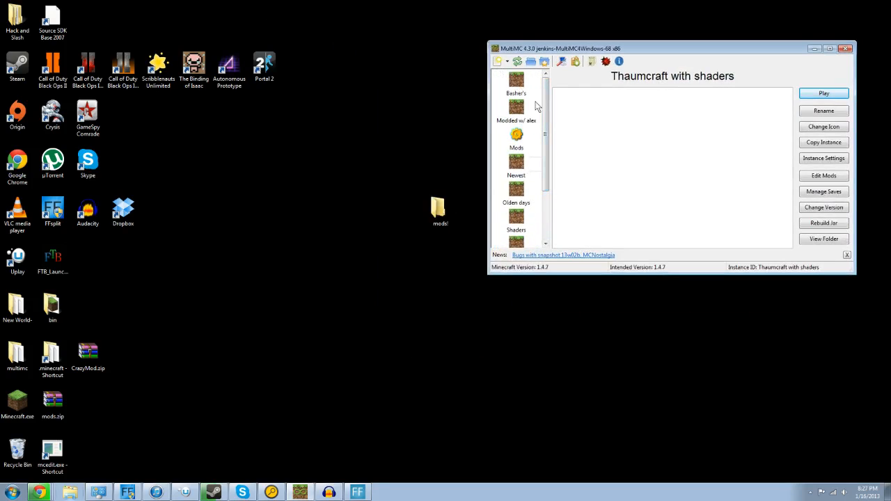
pyautogui.click(517, 85)
pyautogui.click(518, 106)
pyautogui.moveTo(545, 132); pyautogui.dragTo(546, 114)
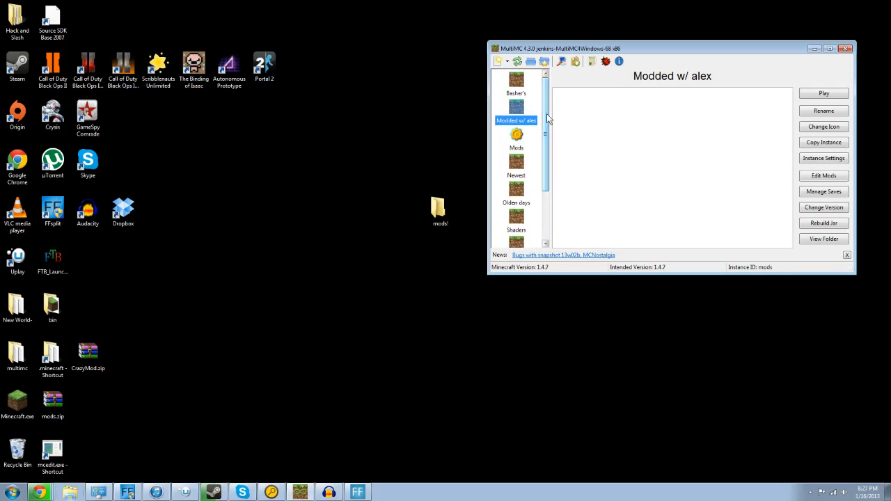
# Step: Create a new MultiMC instance named Whatever with the Derp icon for Minecraft version 1.4.7
pyautogui.click(575, 106)
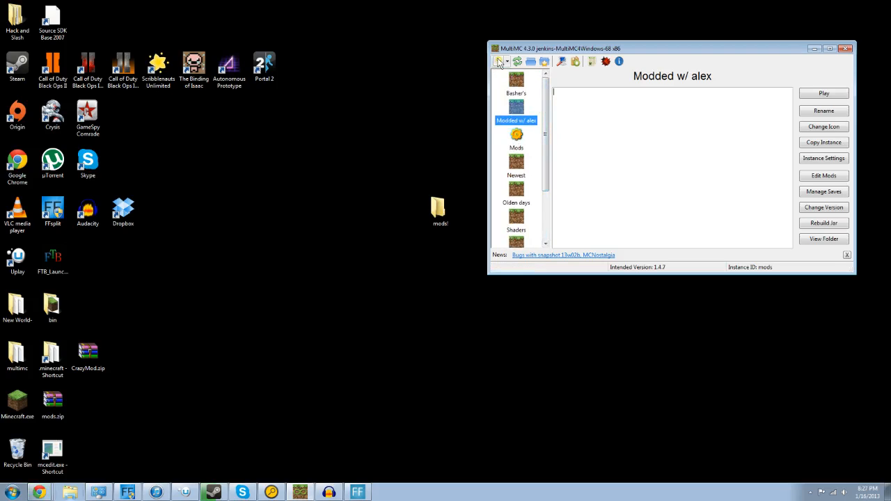
pyautogui.click(499, 64)
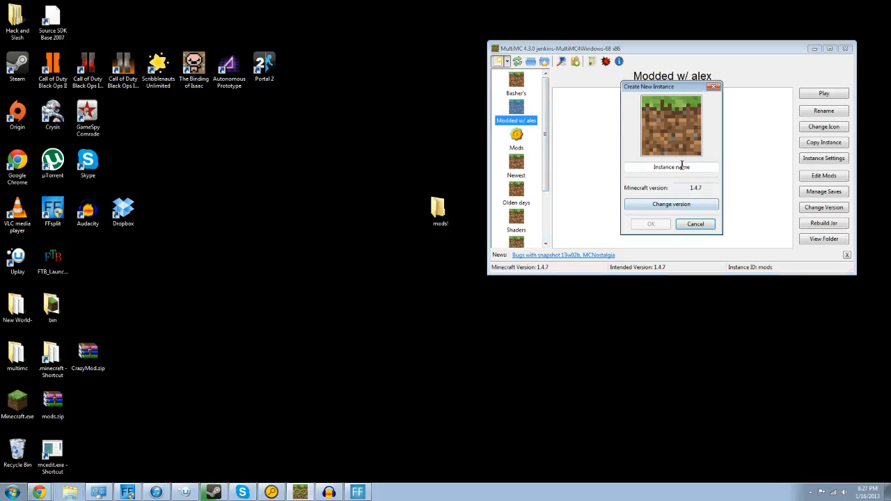
pyautogui.moveTo(670, 87); pyautogui.dragTo(465, 103)
pyautogui.click(484, 183)
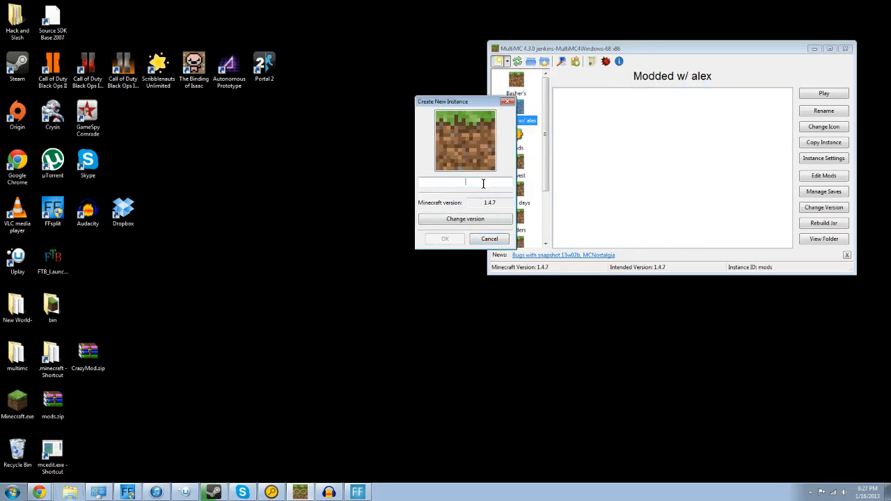
pyautogui.write('Whatever')
pyautogui.click(465, 138)
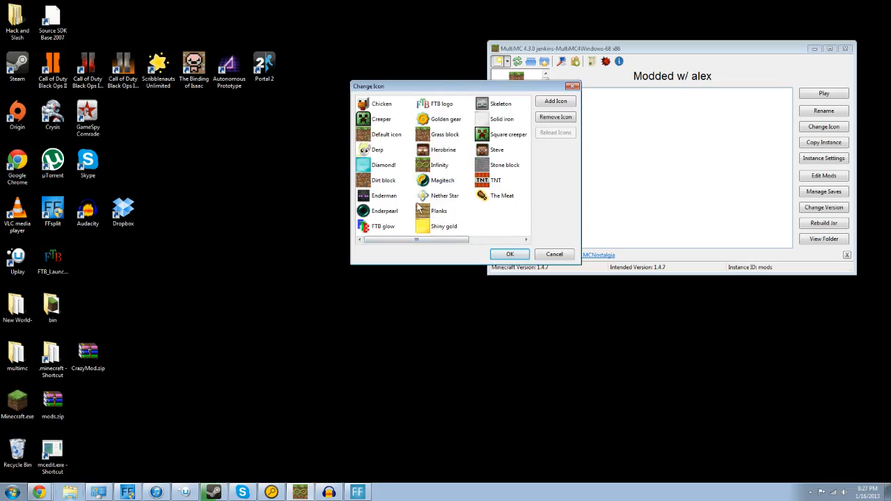
pyautogui.click(378, 149)
pyautogui.click(510, 252)
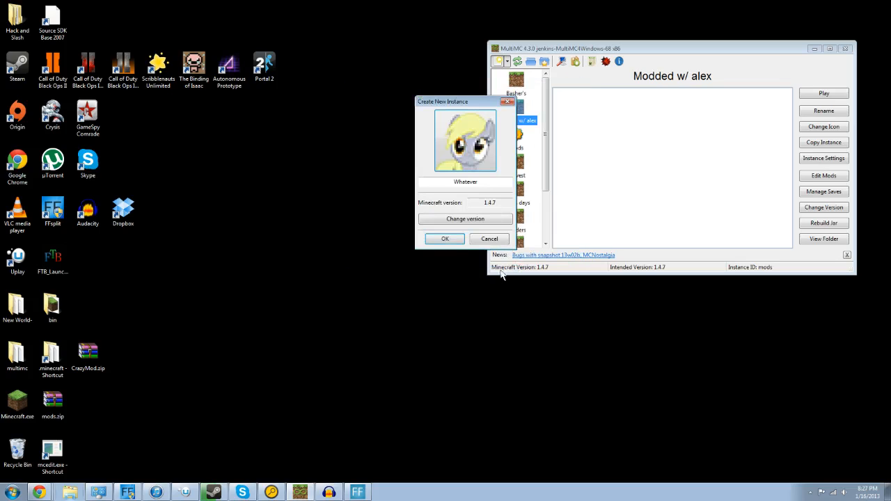
pyautogui.click(446, 240)
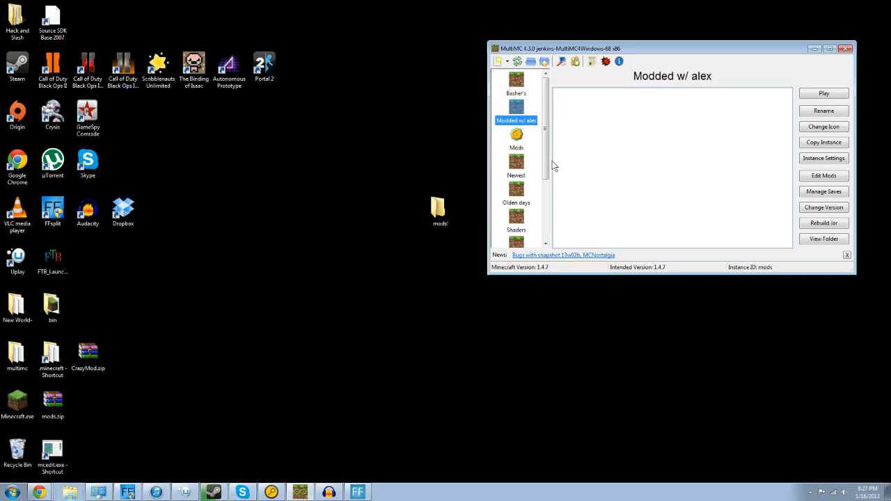
# Step: Select the Whatever instance in the instance list, shift the MultiMC window slightly and check the actions available for the instance
pyautogui.moveTo(550, 161); pyautogui.dragTo(550, 224)
pyautogui.click(517, 243)
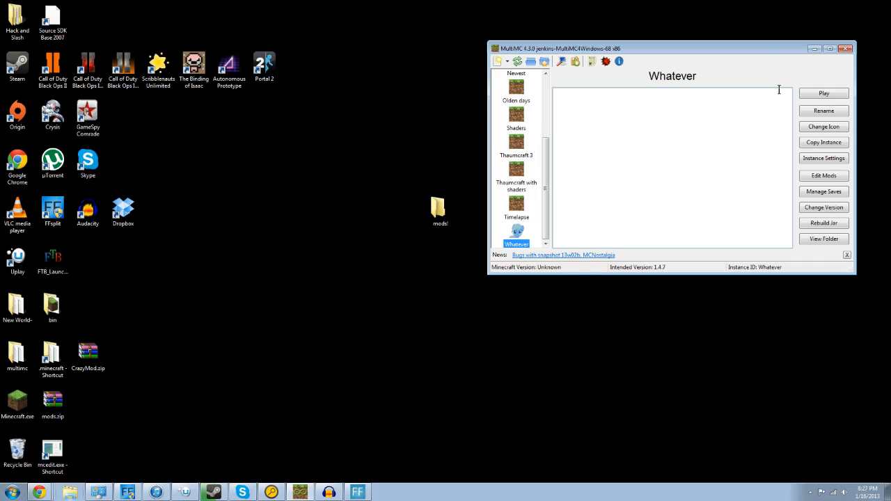
pyautogui.moveTo(756, 53)
pyautogui.mouseDown()
pyautogui.moveTo(568, 114)
pyautogui.moveTo(559, 322)
pyautogui.moveTo(519, 250)
pyautogui.moveTo(539, 186)
pyautogui.moveTo(748, 102)
pyautogui.moveTo(759, 47)
pyautogui.mouseUp()
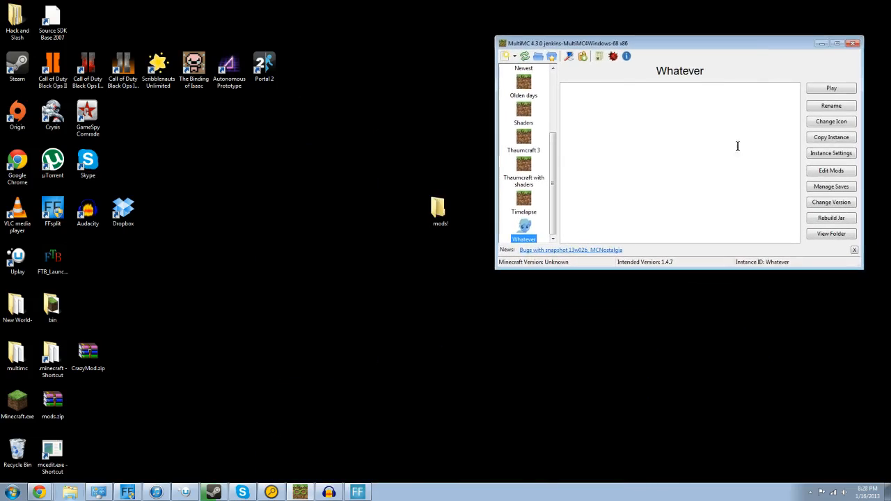
pyautogui.rightClick(521, 229)
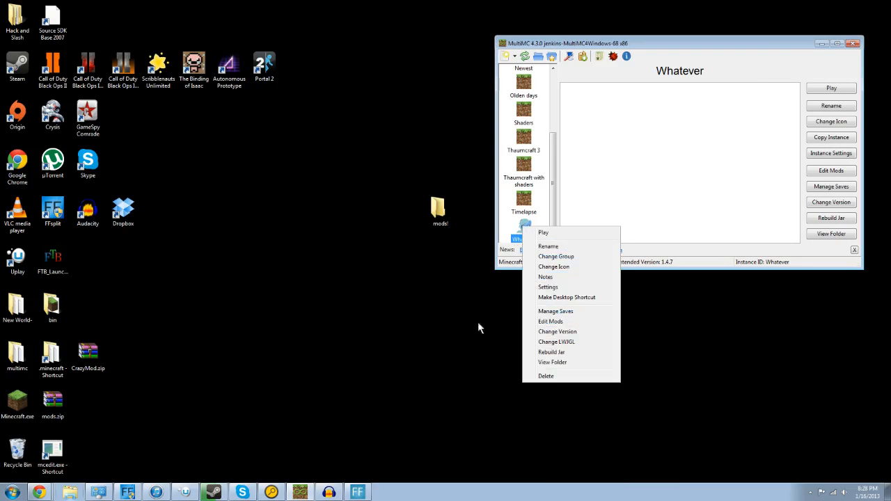
pyautogui.click(473, 346)
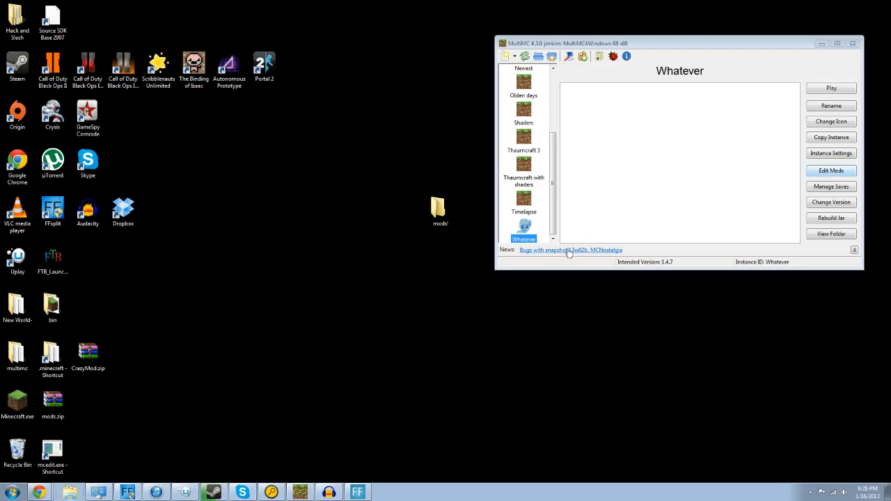
# Step: Open the mod editor for the Whatever instance, move it clear of the main window and look through its mod and texture pack categories
pyautogui.click(818, 172)
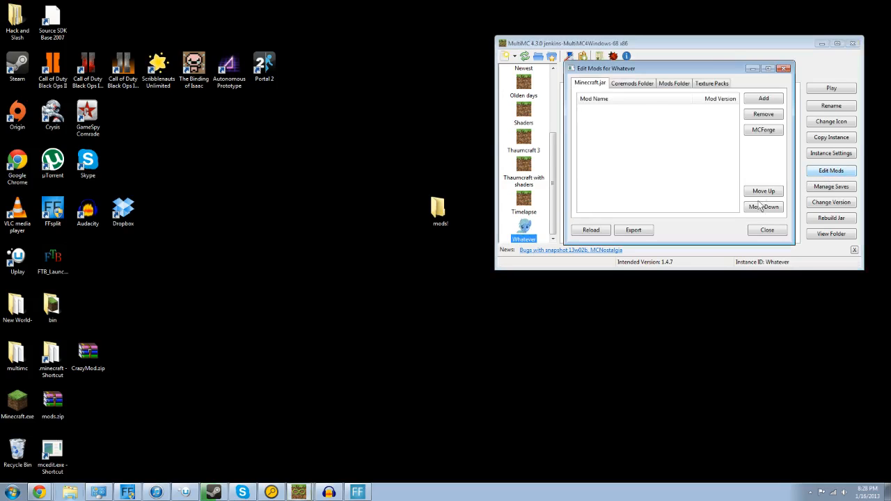
pyautogui.moveTo(648, 68); pyautogui.dragTo(208, 87)
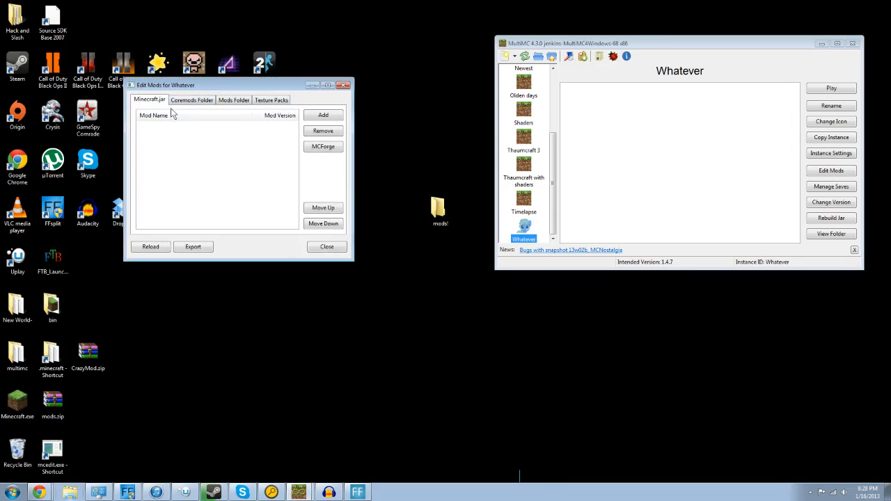
pyautogui.click(182, 102)
pyautogui.click(233, 101)
pyautogui.click(263, 102)
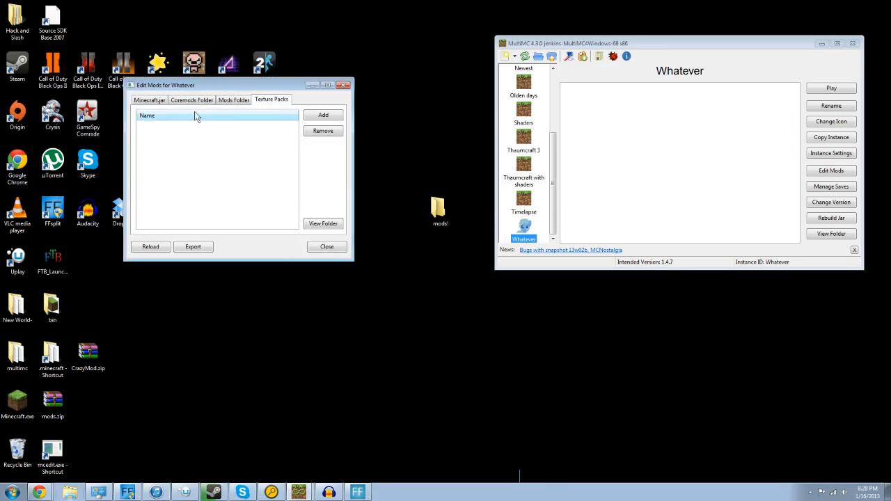
pyautogui.click(155, 103)
pyautogui.click(276, 104)
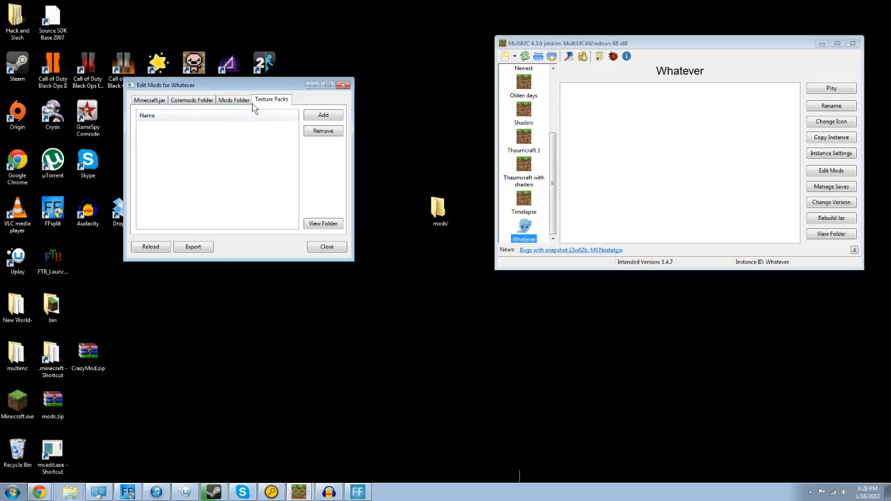
# Step: Compare the Minecraft.jar, coremods and mods lists in the Whatever instance's mod editor
pyautogui.click(230, 101)
pyautogui.click(182, 101)
pyautogui.click(153, 102)
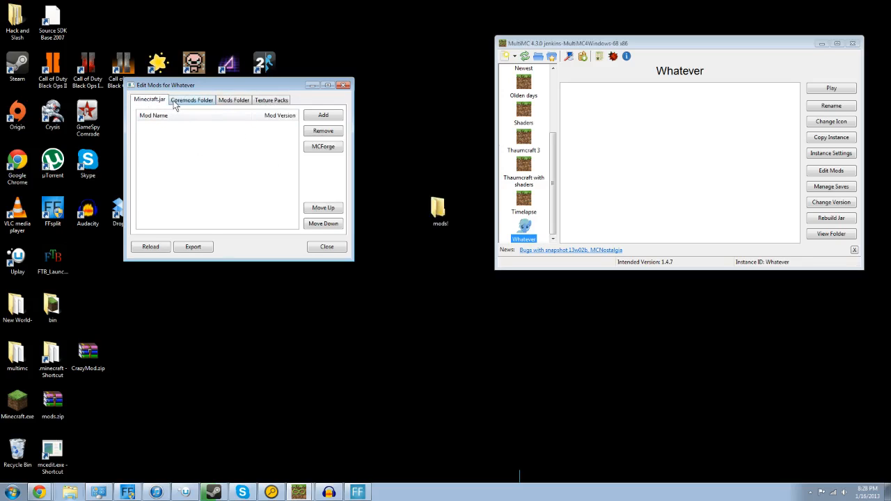
pyautogui.click(194, 101)
pyautogui.click(230, 101)
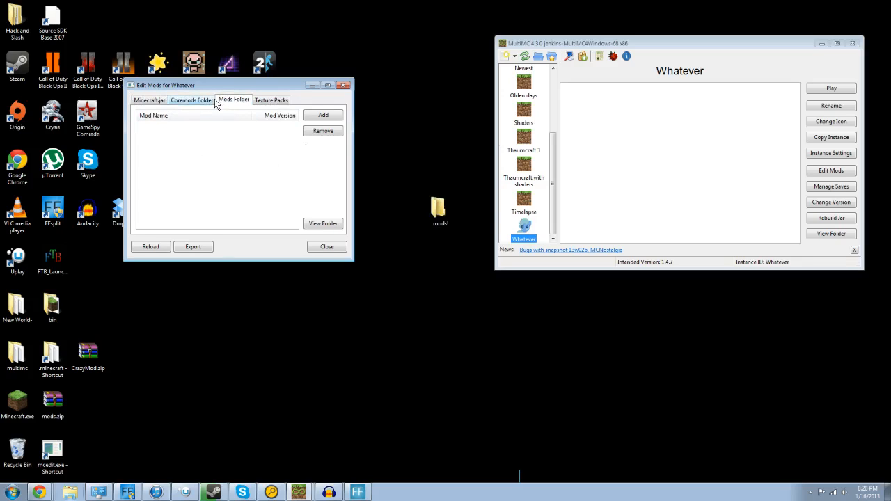
pyautogui.click(206, 105)
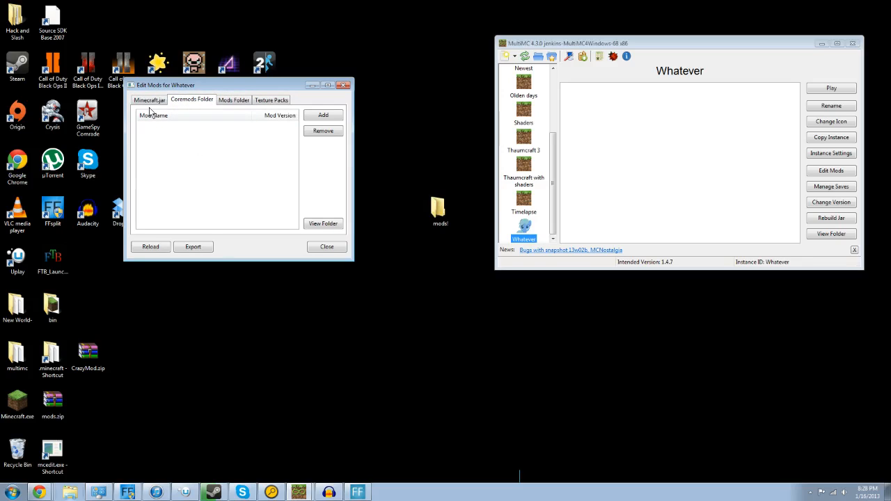
pyautogui.click(158, 103)
pyautogui.click(177, 105)
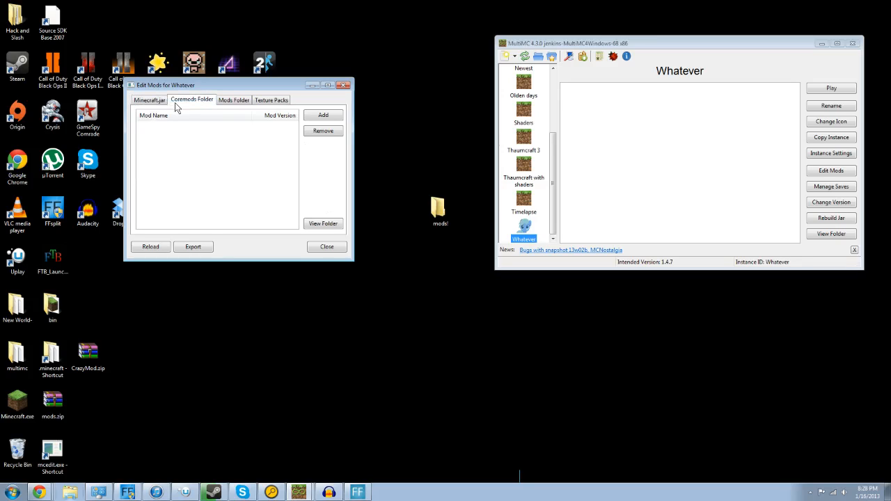
pyautogui.click(226, 103)
pyautogui.click(192, 100)
pyautogui.click(146, 103)
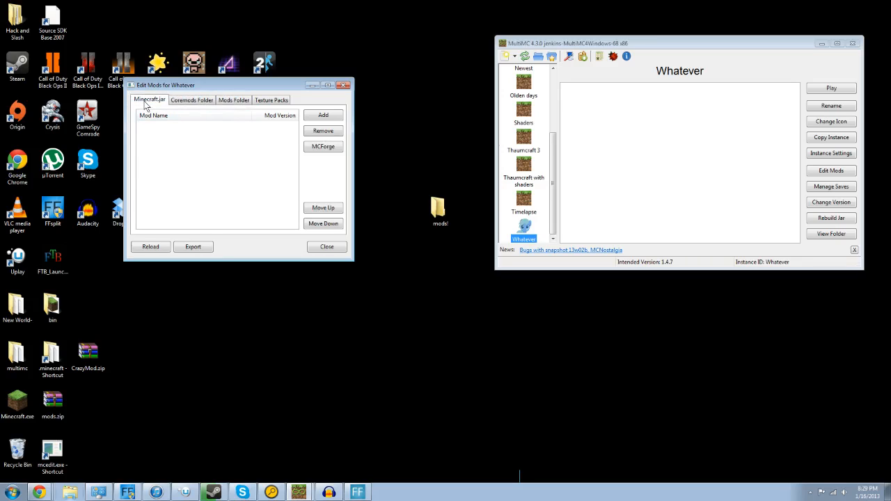
pyautogui.click(178, 103)
pyautogui.click(231, 101)
pyautogui.click(192, 101)
pyautogui.click(164, 104)
# Step: Install Minecraft Forge version 6.6.0.499 into the Whatever instance and select it in the Minecraft.jar mod list
pyautogui.click(317, 146)
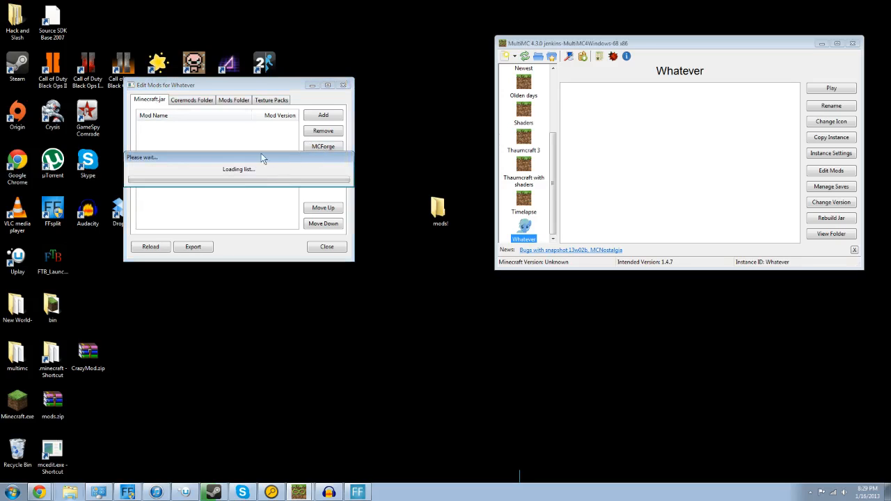
pyautogui.moveTo(245, 158); pyautogui.dragTo(431, 160)
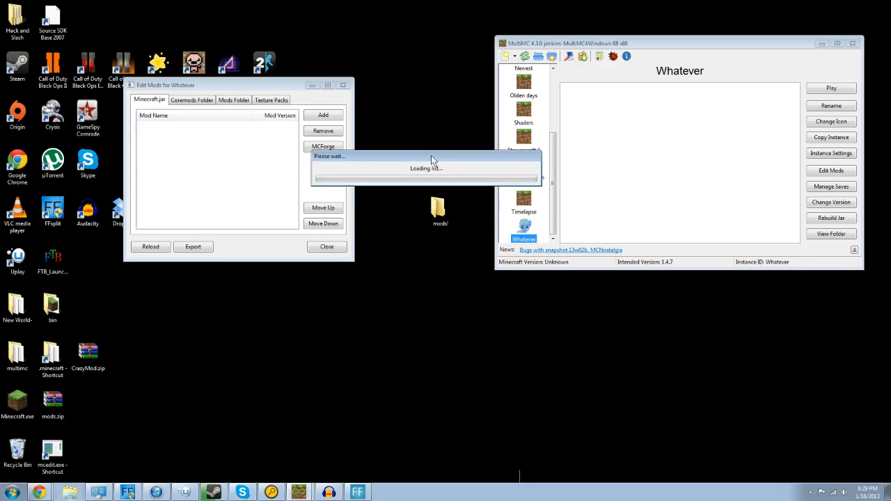
pyautogui.moveTo(221, 79); pyautogui.dragTo(410, 81)
pyautogui.click(390, 107)
pyautogui.click(390, 116)
pyautogui.click(391, 132)
pyautogui.click(391, 125)
pyautogui.click(386, 116)
pyautogui.click(385, 106)
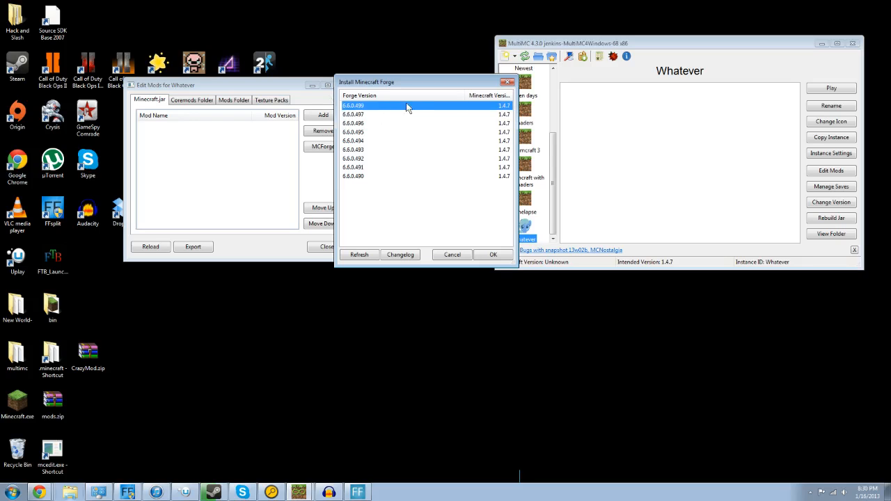
pyautogui.click(492, 255)
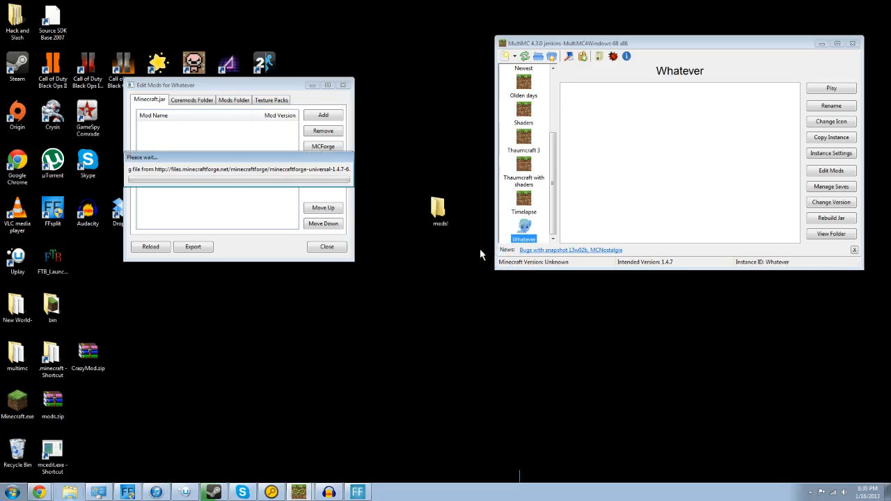
pyautogui.moveTo(161, 158); pyautogui.dragTo(339, 136)
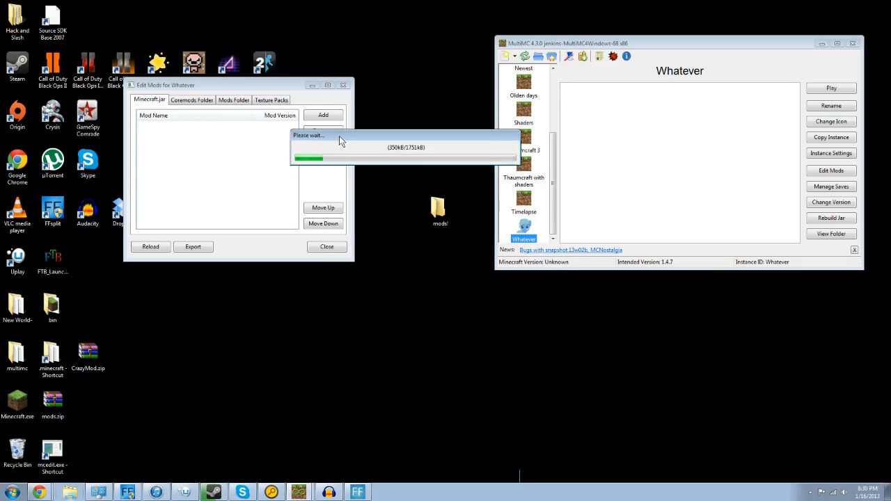
pyautogui.moveTo(339, 135); pyautogui.dragTo(348, 133)
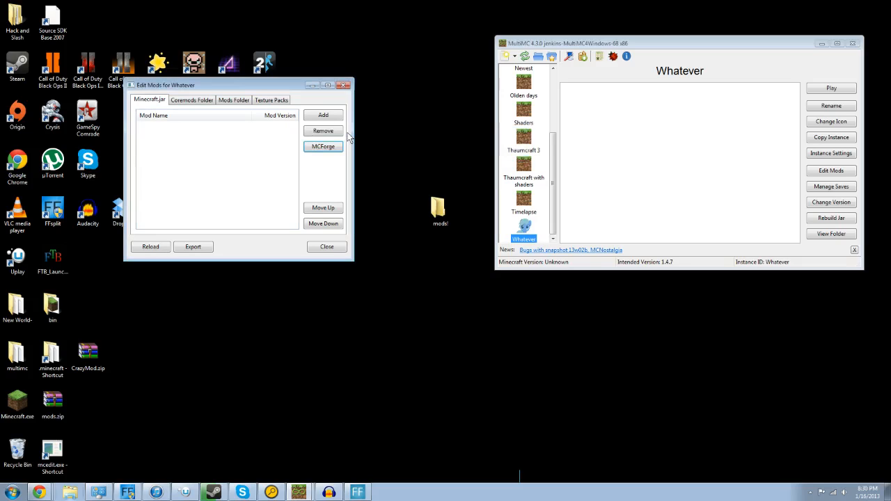
pyautogui.click(216, 130)
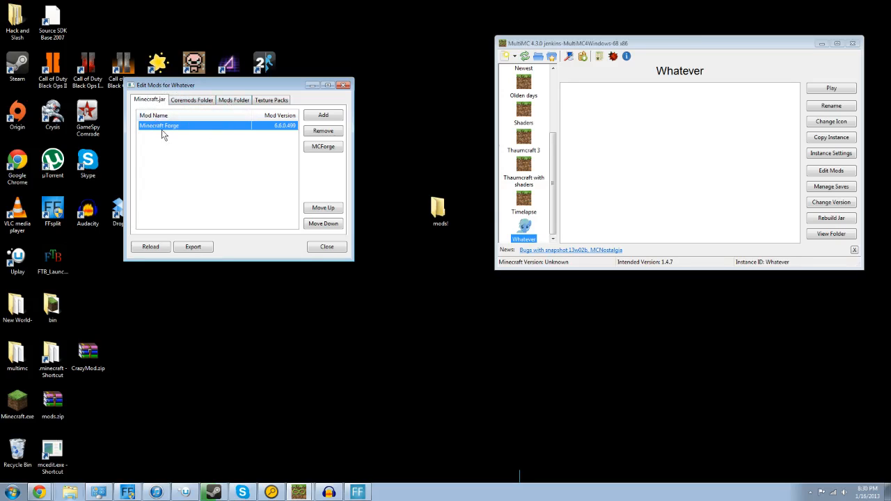
# Step: Show the instance's mods folder list and open the desktop folder mods!, placing its window below the mod editor
pyautogui.click(227, 99)
pyautogui.doubleClick(439, 207)
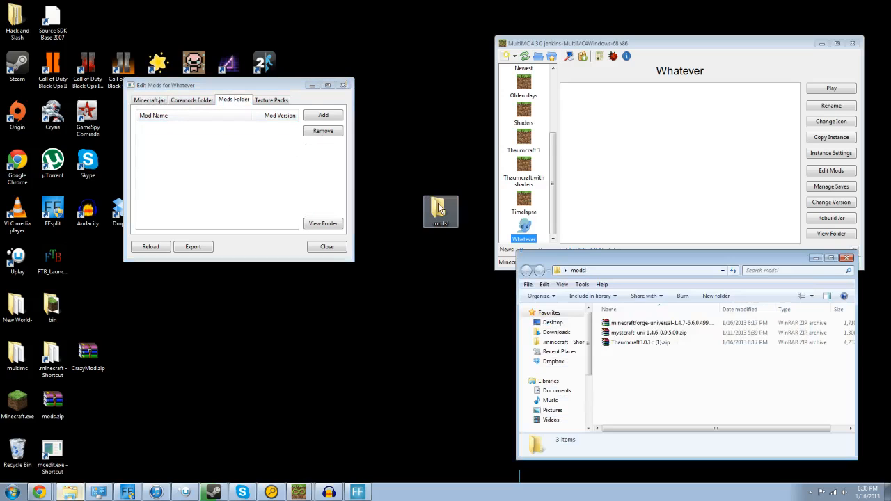
pyautogui.moveTo(585, 264); pyautogui.dragTo(331, 275)
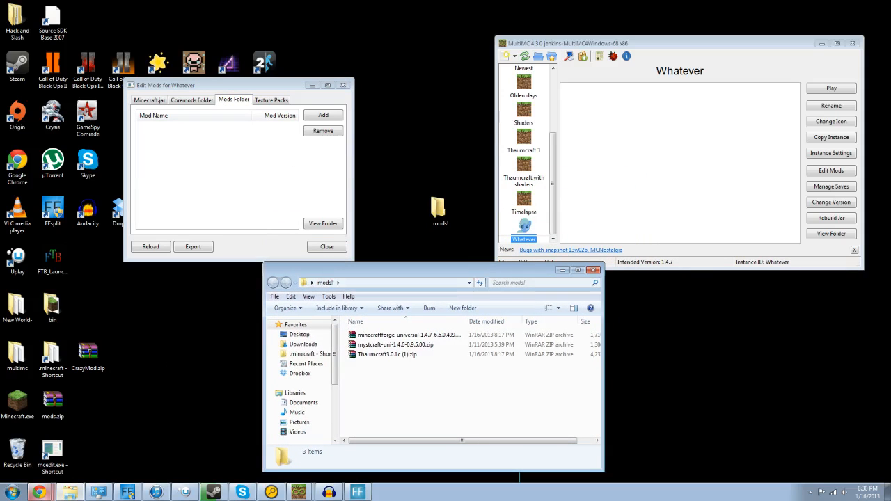
# Step: Switch to Chrome and review the Thaumcraft 3.0.1c forum topic and its download section
pyautogui.click(40, 493)
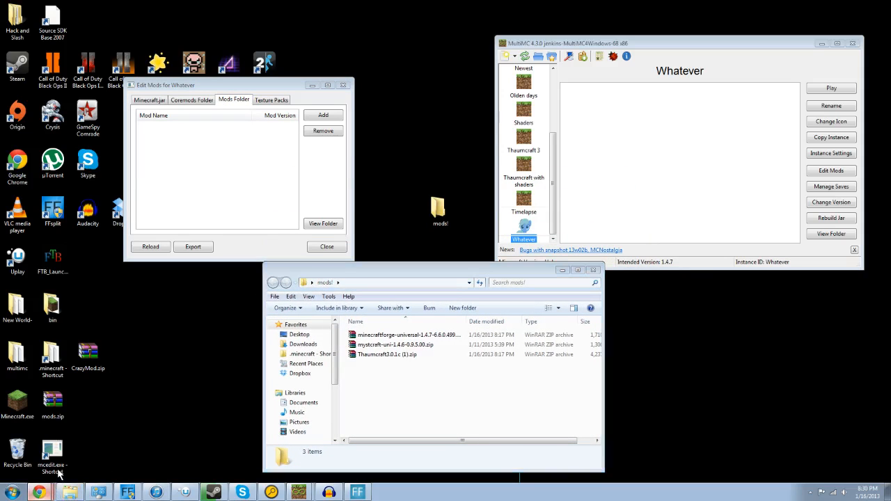
pyautogui.moveTo(435, 272); pyautogui.dragTo(396, 96)
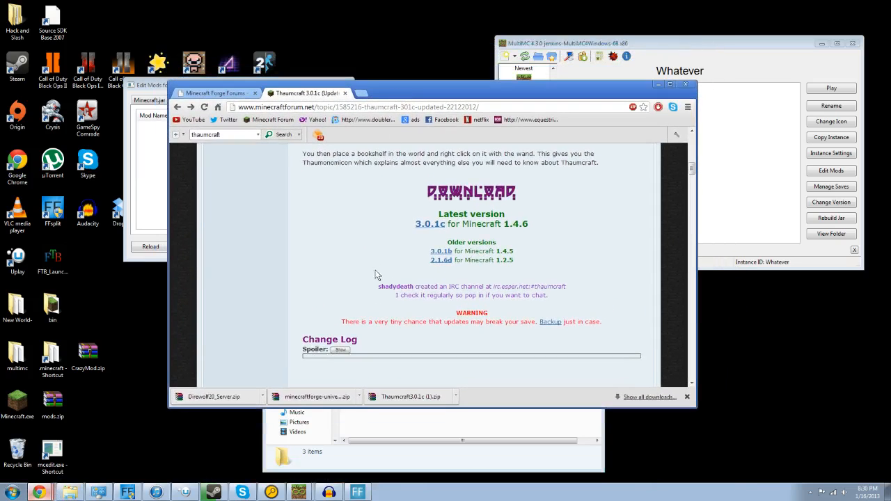
pyautogui.scroll(10, 368, 266)
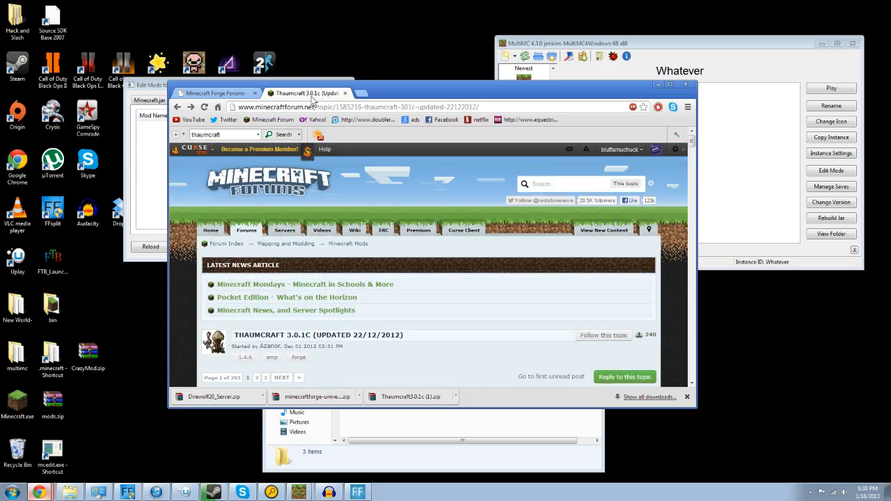
pyautogui.scroll(-15, 341, 231)
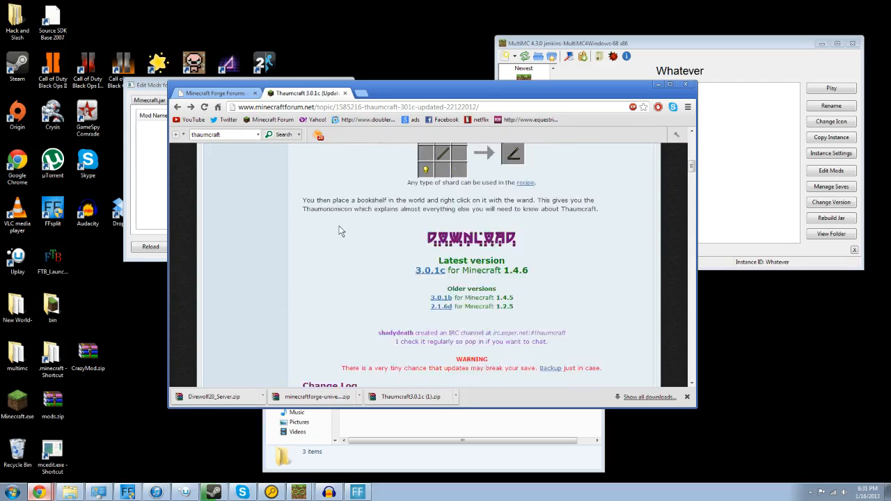
pyautogui.scroll(3, 418, 227)
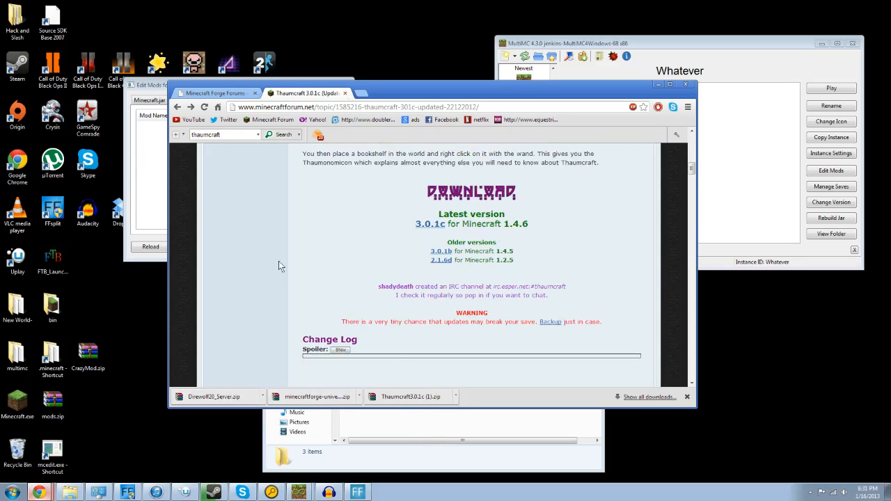
# Step: Search the web for Mystcraft in a new browser tab and open its Minecraft Forum topic
pyautogui.click(361, 93)
pyautogui.click(359, 107)
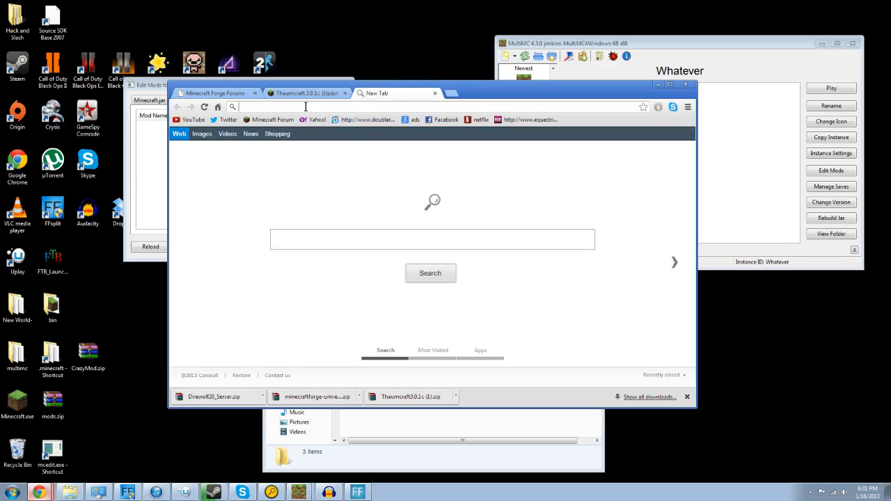
pyautogui.write('M')
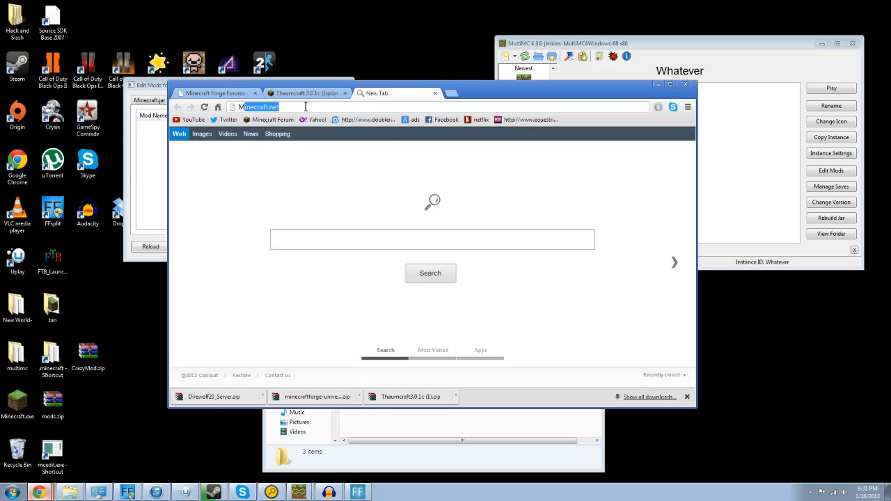
pyautogui.write('ystcraft')
pyautogui.press('Return')
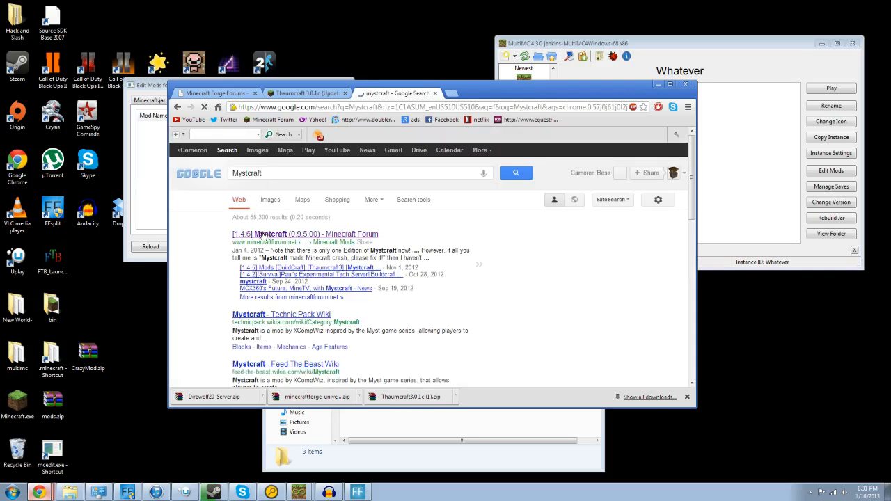
pyautogui.click(257, 235)
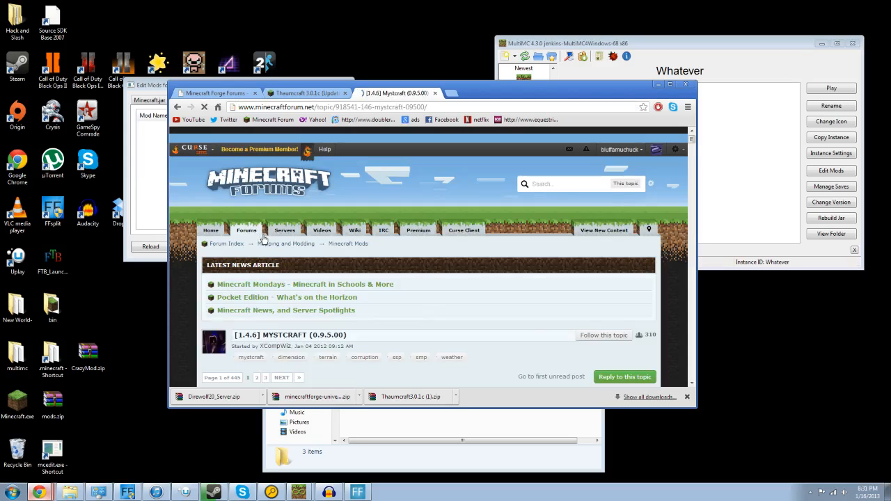
# Step: Follow the binarymage link in the Mystcraft topic's Download section and look through the blog posts for the release
pyautogui.scroll(-2, 342, 282)
pyautogui.scroll(-10, 343, 284)
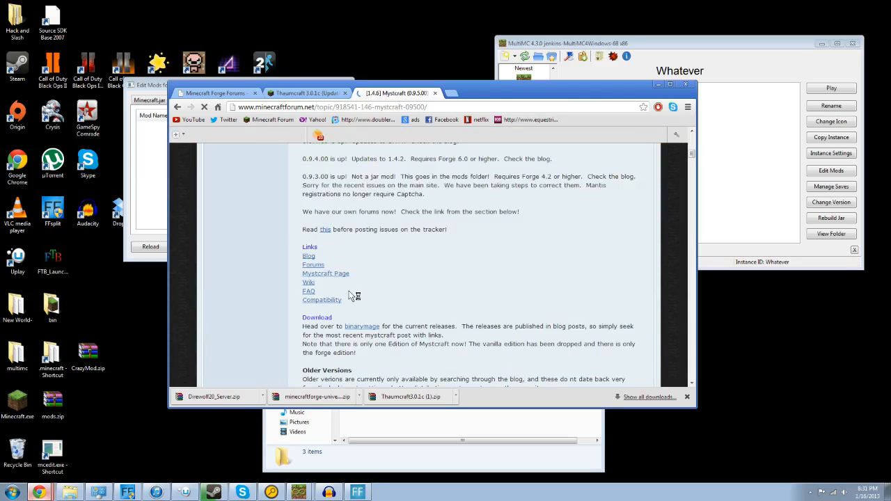
pyautogui.scroll(3, 349, 294)
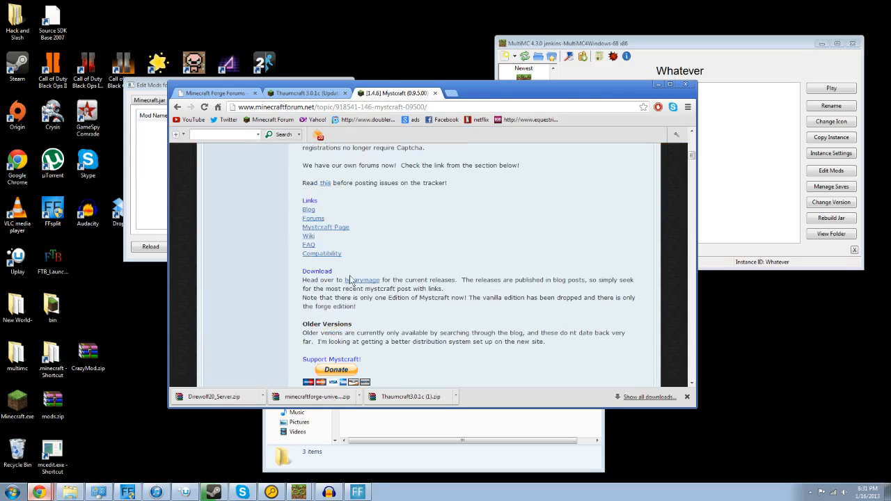
pyautogui.click(363, 283)
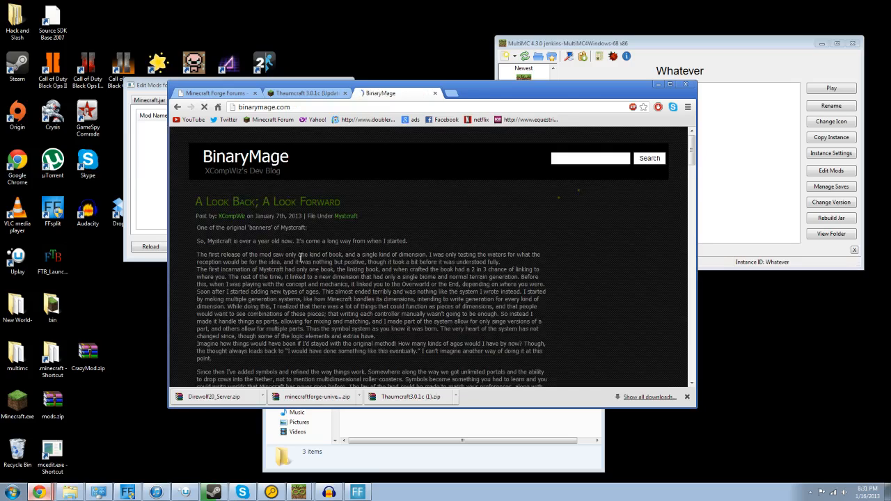
pyautogui.scroll(-3, 243, 230)
pyautogui.scroll(3, 239, 228)
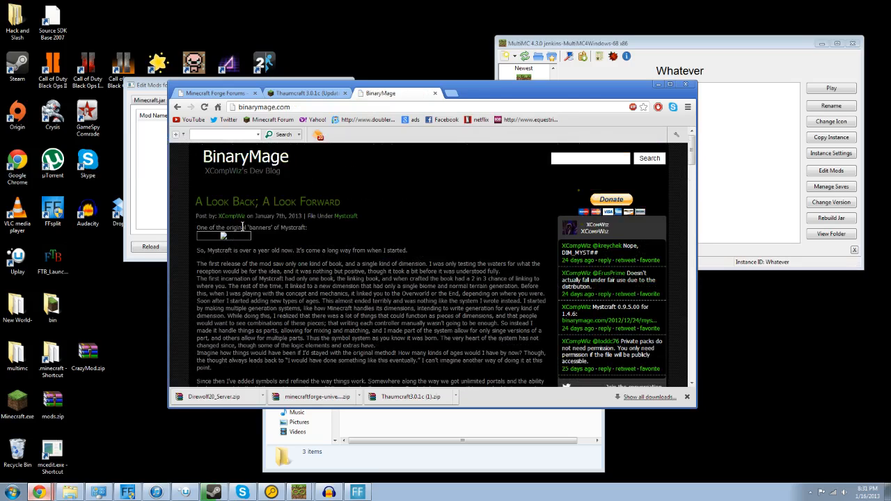
pyautogui.scroll(-10, 302, 251)
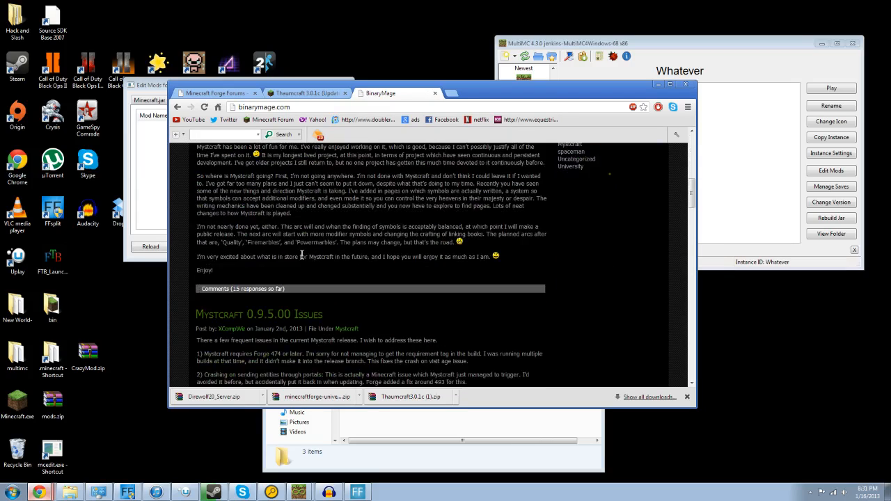
# Step: Close the Mystcraft and Thaumcraft tabs, minimize the browser and reposition the mods! folder window below the mod editor
pyautogui.click(435, 94)
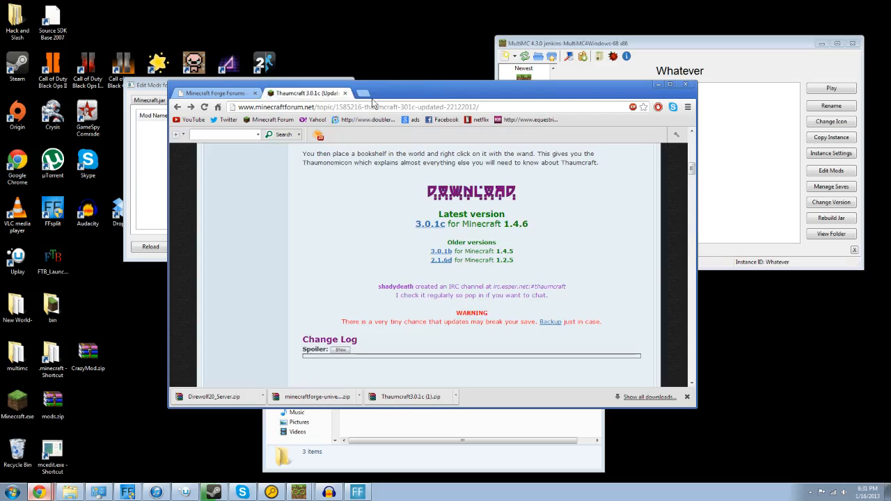
pyautogui.click(346, 93)
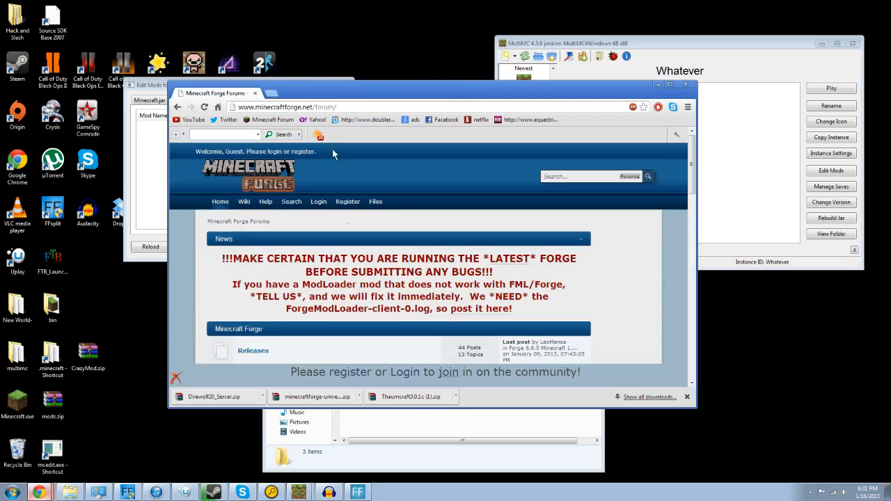
pyautogui.click(369, 430)
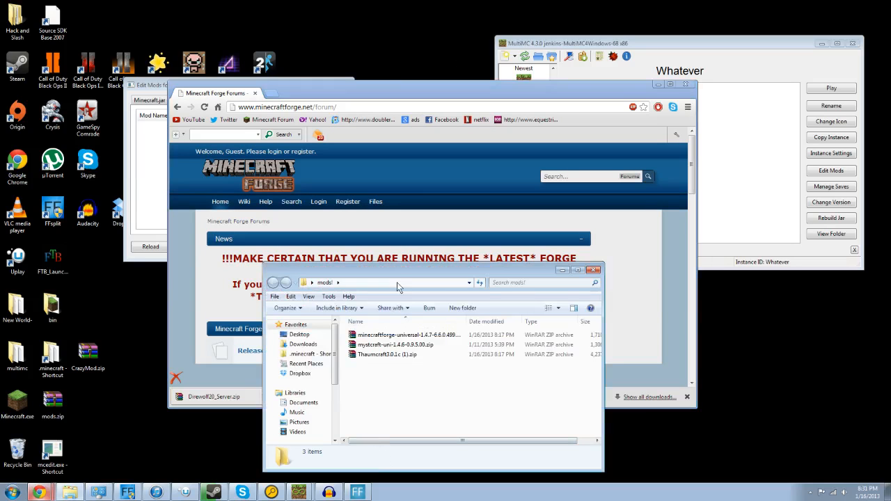
pyautogui.click(658, 85)
pyautogui.moveTo(458, 274)
pyautogui.mouseDown()
pyautogui.moveTo(480, 190)
pyautogui.moveTo(459, 226)
pyautogui.moveTo(449, 280)
pyautogui.mouseUp()
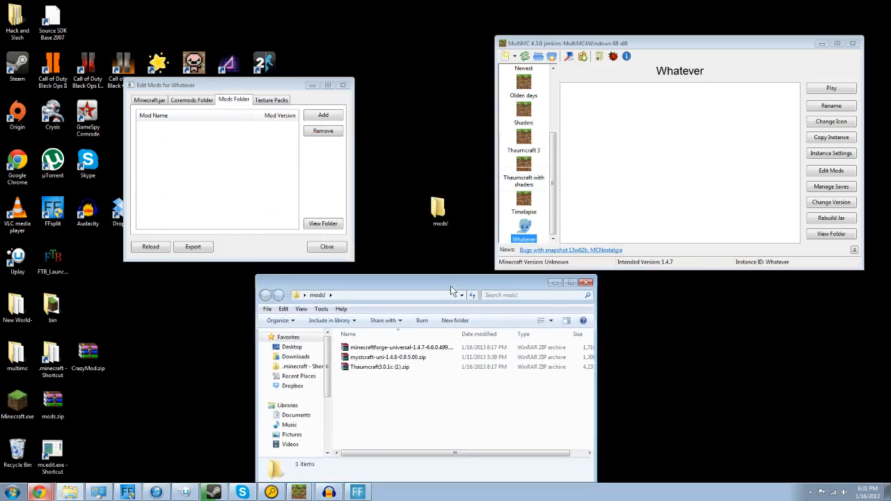
# Step: Add mystcraft-uni-1.4.6-0.9.5.00.zip and Thaumcraft3.0.1c (1).zip from the mods! folder to the Whatever instance's mods folder list
pyautogui.click(397, 342)
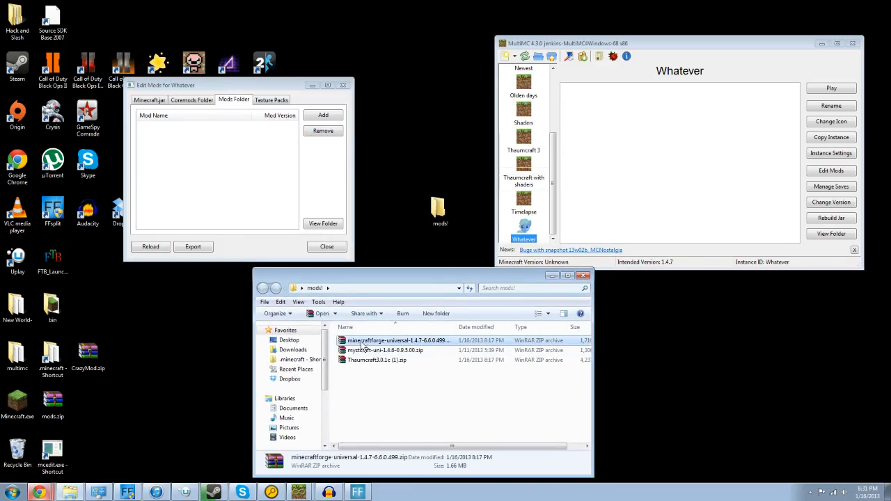
pyautogui.click(379, 404)
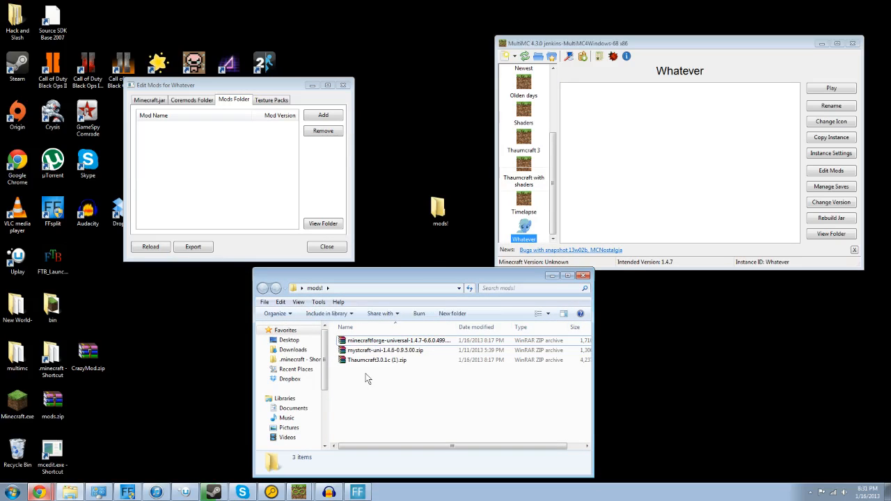
pyautogui.moveTo(370, 375); pyautogui.dragTo(371, 352)
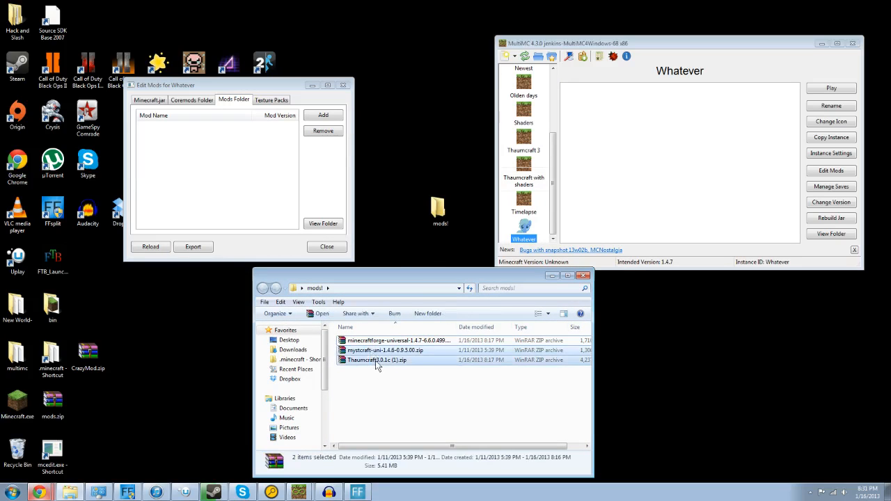
pyautogui.click(381, 386)
pyautogui.moveTo(247, 86)
pyautogui.mouseDown()
pyautogui.moveTo(232, 76)
pyautogui.moveTo(257, 75)
pyautogui.mouseUp()
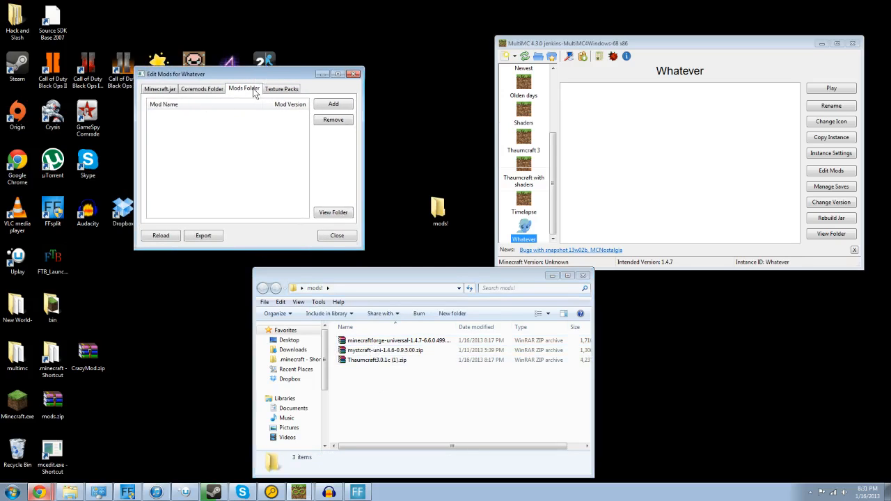
pyautogui.moveTo(355, 380); pyautogui.dragTo(218, 180)
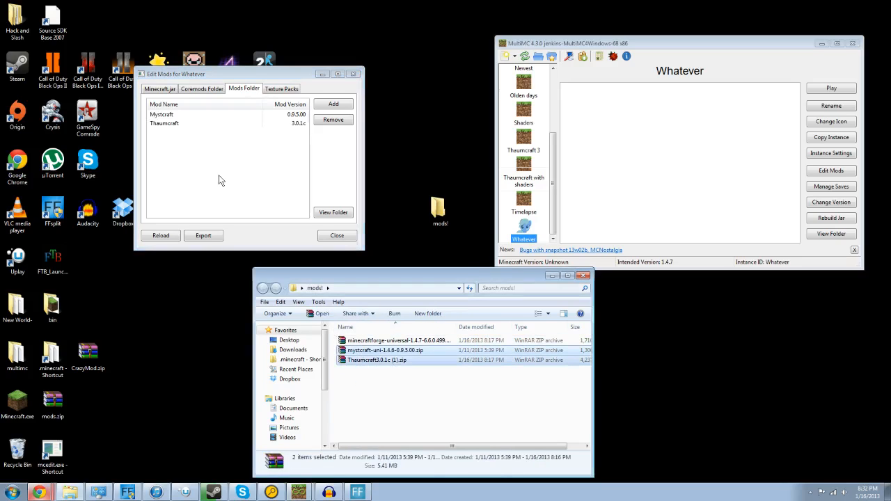
pyautogui.click(219, 178)
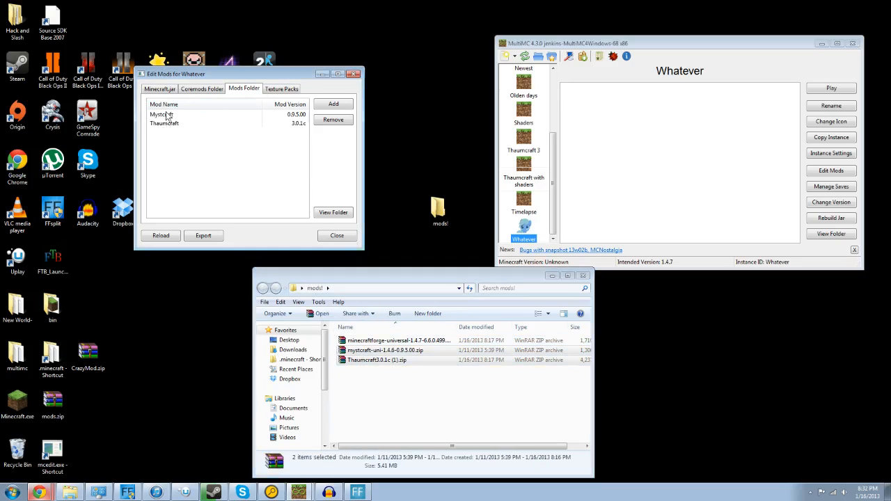
# Step: Close the mod editor and launch the Whatever instance with the remembered login
pyautogui.click(344, 237)
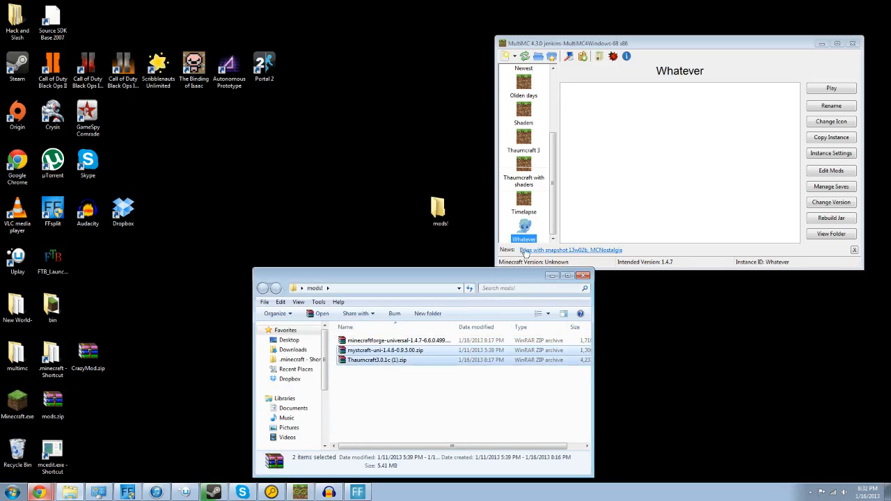
pyautogui.doubleClick(526, 228)
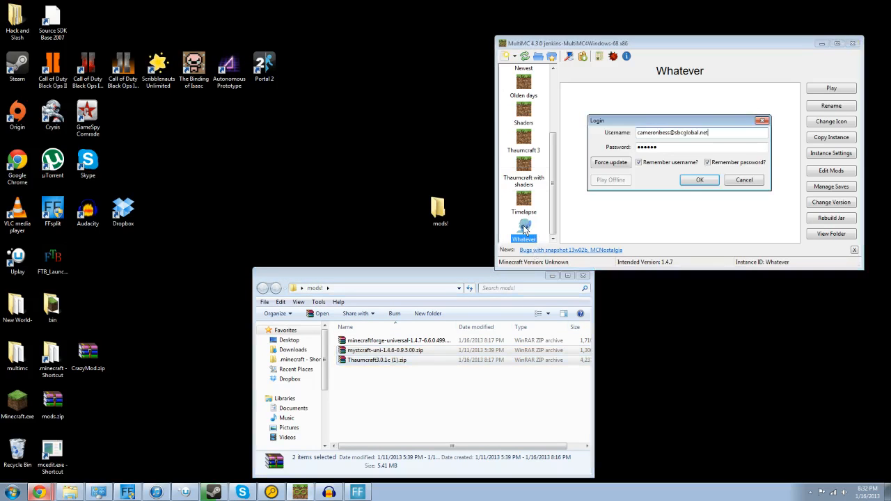
pyautogui.click(700, 181)
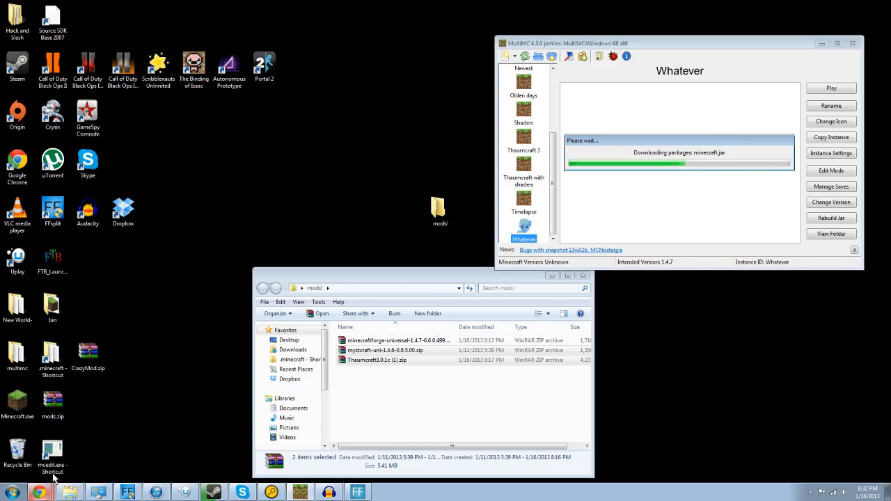
# Step: Switch to Chrome, search for multimc in a new tab and review the installation instructions on forkk.net's MultiMC 4 page
pyautogui.click(39, 492)
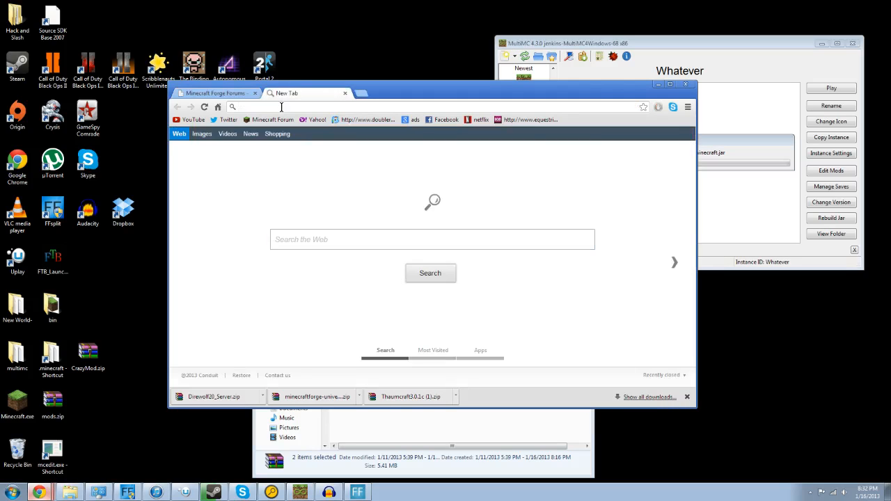
pyautogui.click(270, 93)
pyautogui.write('multi')
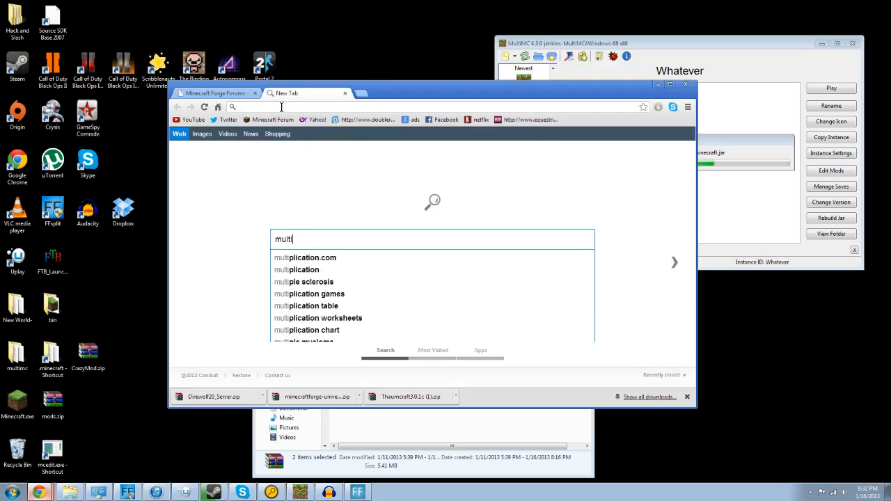
pyautogui.click(281, 107)
pyautogui.write('mu')
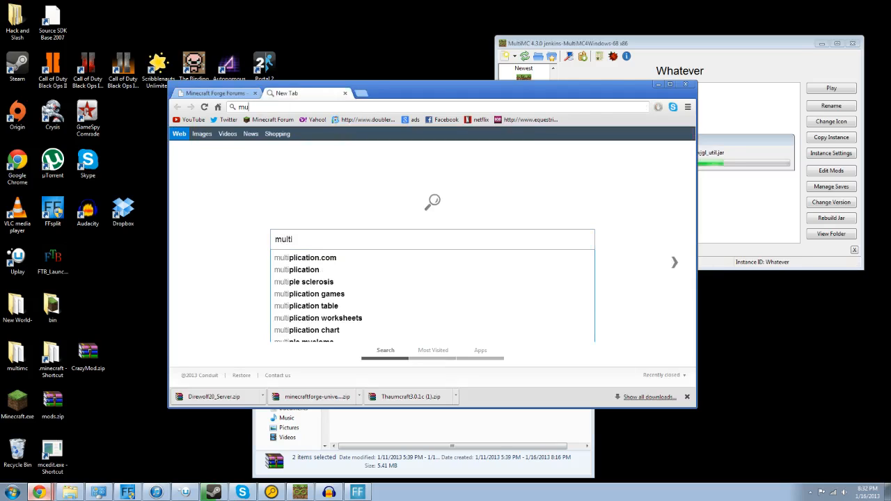
pyautogui.write('ltimc')
pyautogui.press('Return')
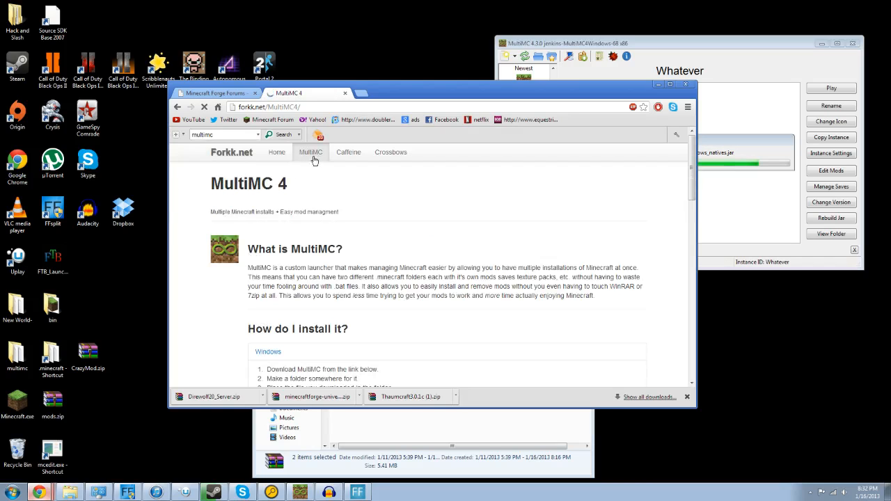
pyautogui.scroll(-2, 300, 278)
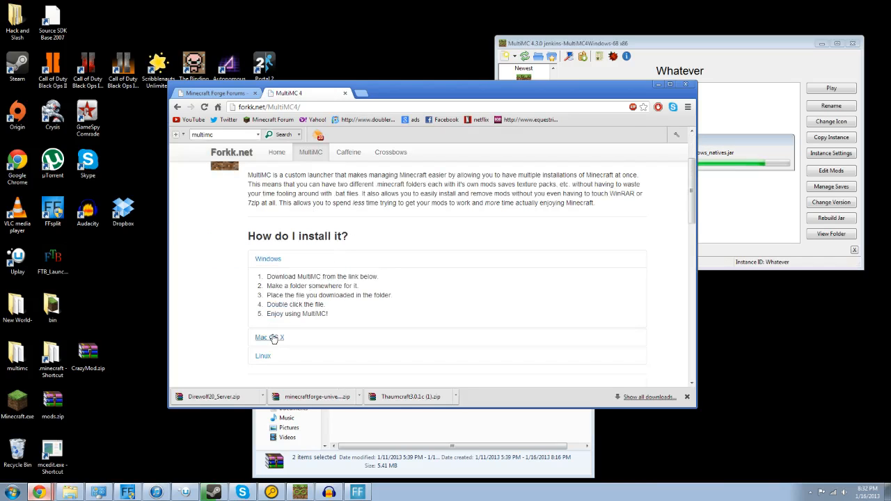
# Step: Close the MultiMC page's tab and minimize the browser to uncover the MultiMC Console
pyautogui.click(344, 92)
pyautogui.moveTo(379, 89); pyautogui.dragTo(401, 115)
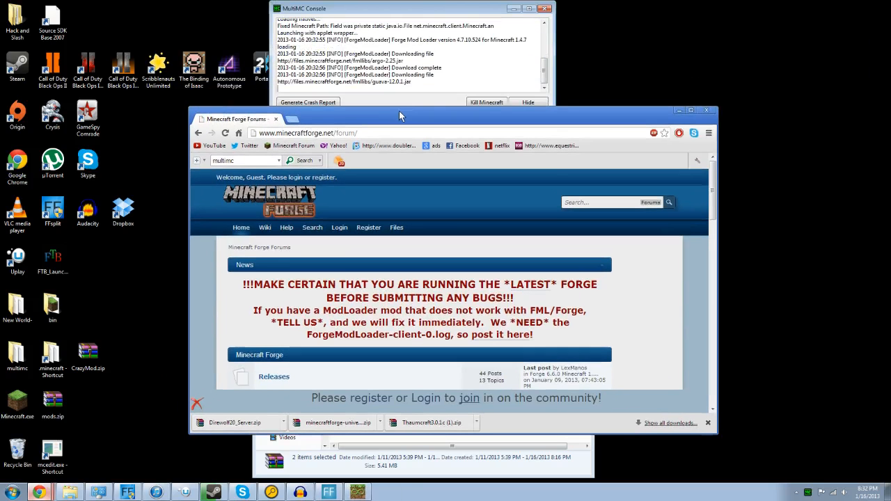
pyautogui.click(679, 110)
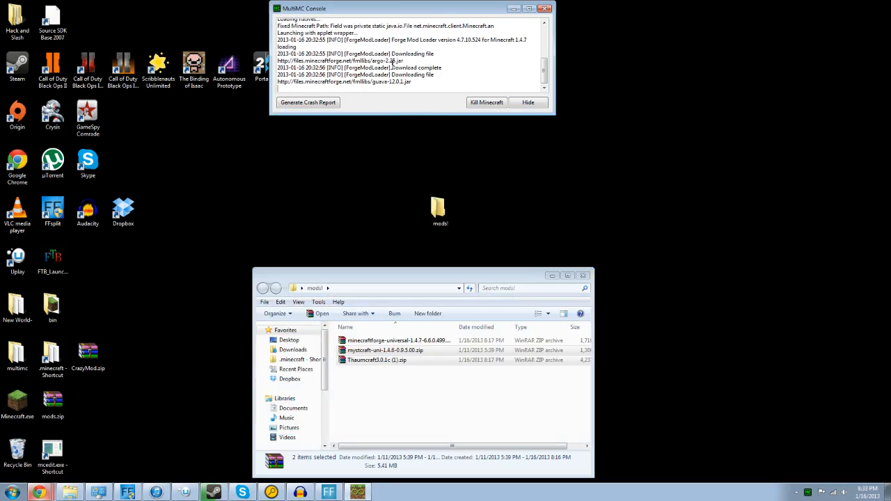
# Step: Highlight the ForgeModLoader file download lines in the MultiMC Console while Minecraft loads
pyautogui.moveTo(392, 75); pyautogui.dragTo(446, 79)
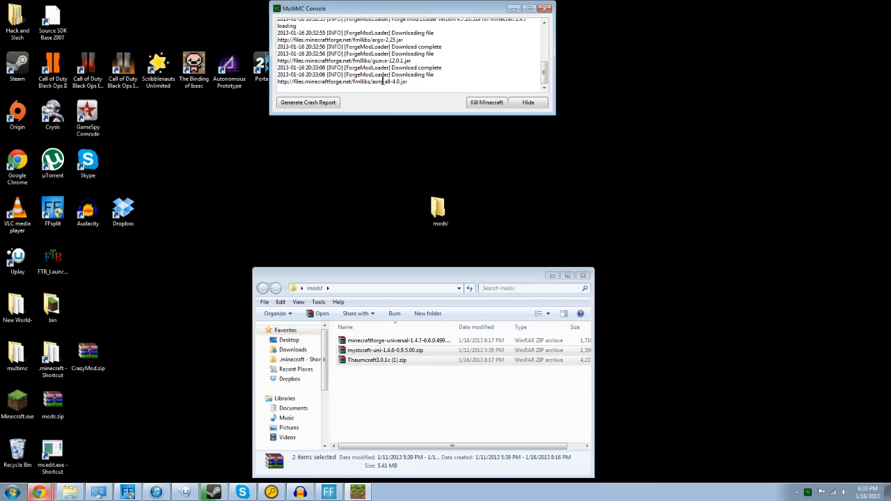
pyautogui.moveTo(345, 74); pyautogui.dragTo(446, 80)
pyautogui.click(399, 82)
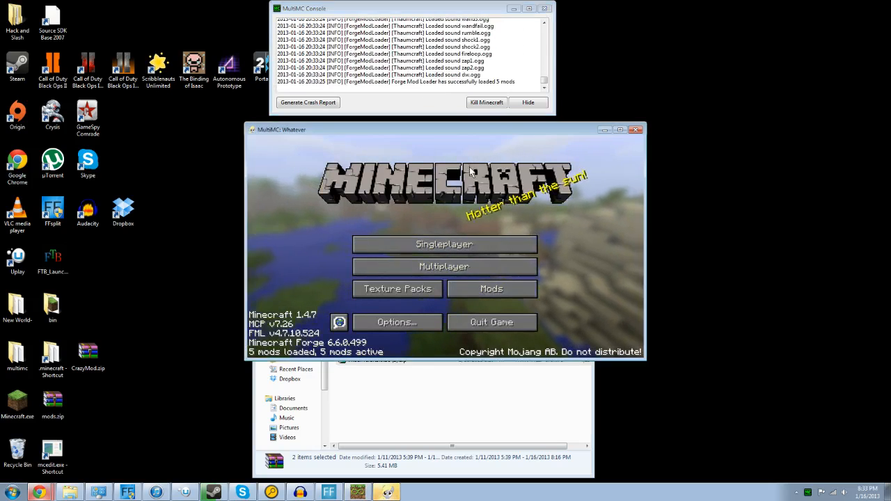
# Step: View the Mystcraft and Thaumcraft details in Minecraft's Mod List and return to the main menu
pyautogui.click(491, 291)
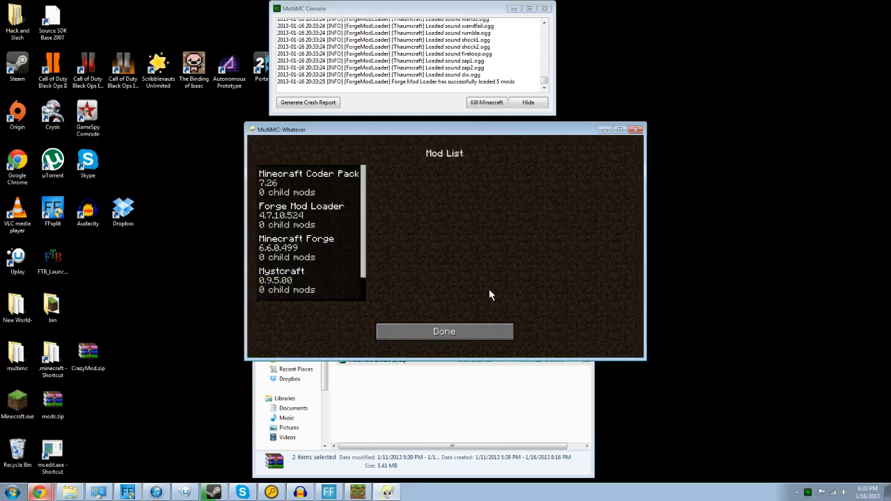
pyautogui.scroll(-1, 340, 248)
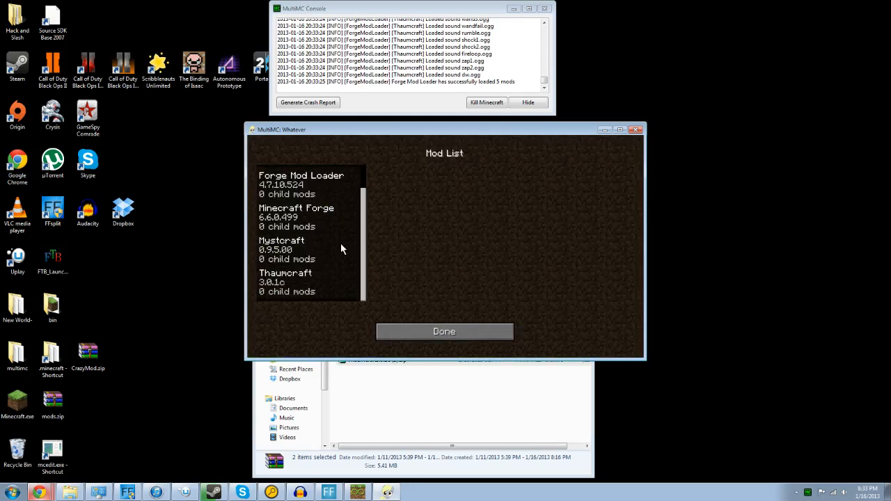
pyautogui.click(290, 248)
pyautogui.click(293, 282)
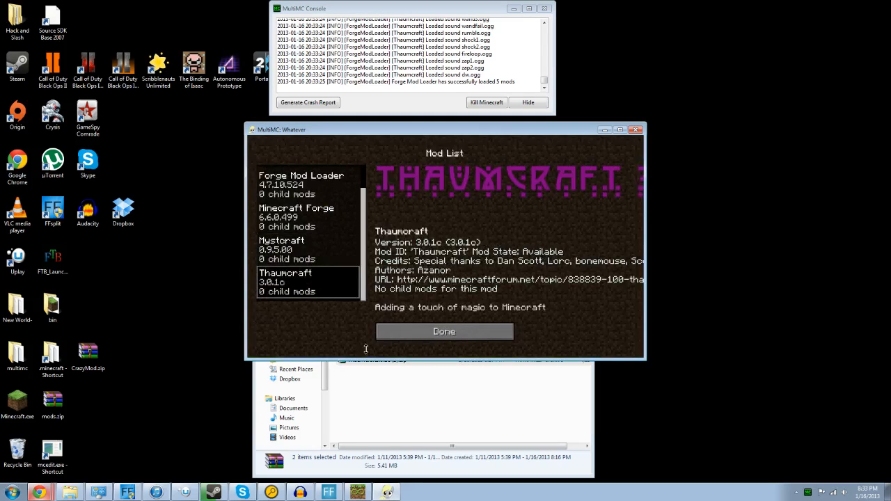
pyautogui.click(447, 334)
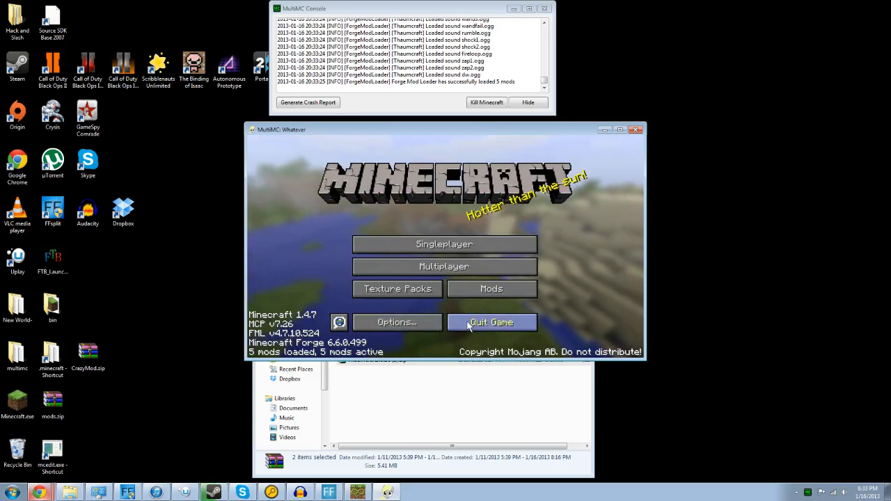
# Step: Quit Minecraft and arrange the MultiMC window directly above the mods! folder window
pyautogui.click(468, 324)
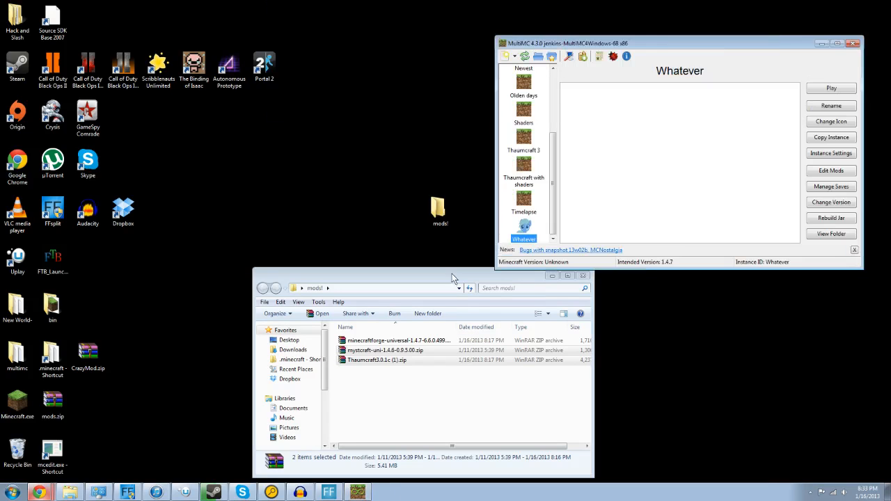
pyautogui.moveTo(569, 48); pyautogui.dragTo(326, 28)
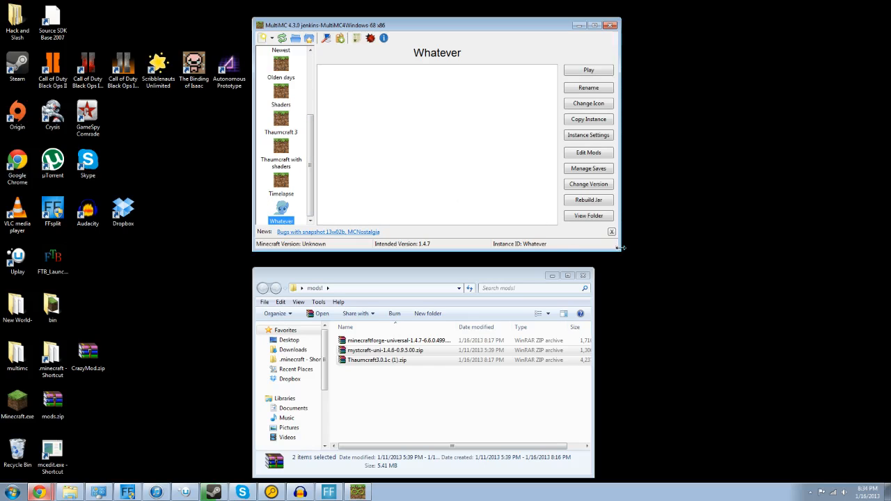
pyautogui.moveTo(503, 275); pyautogui.dragTo(519, 267)
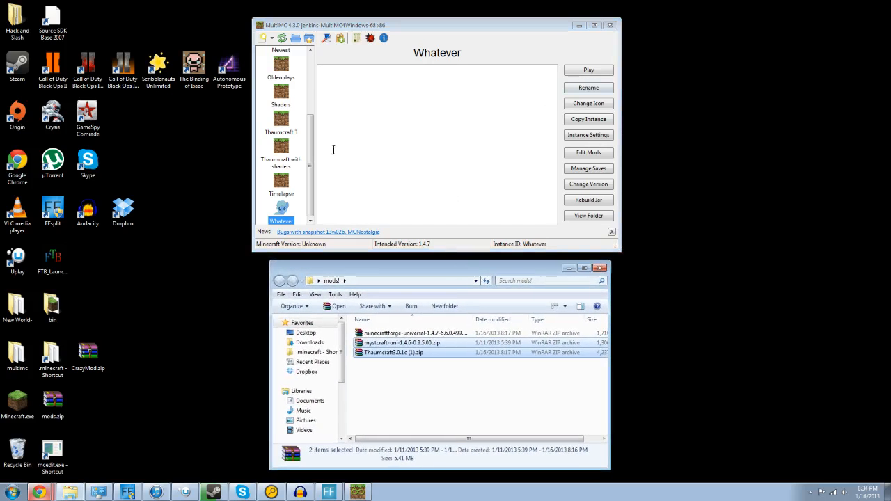
# Step: Minimize MultiMC, clear the file selection in the mods! folder and move its window to the desktop's upper-right corner
pyautogui.rightClick(282, 215)
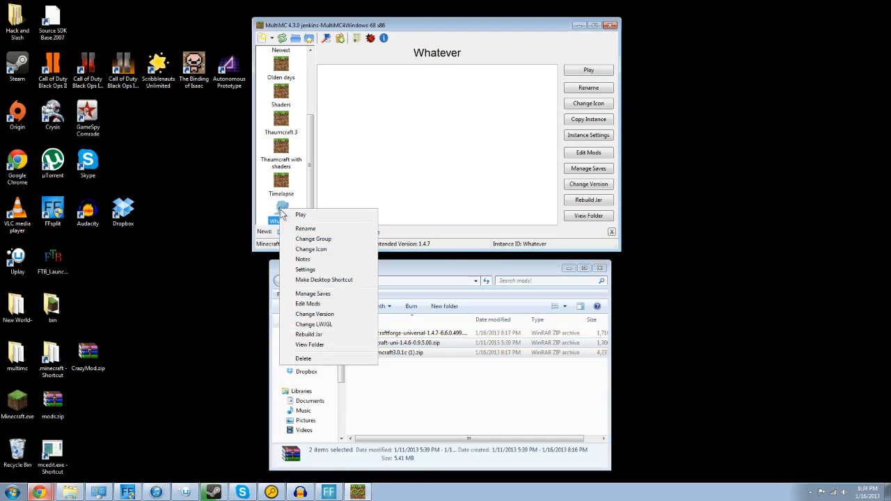
pyautogui.click(553, 123)
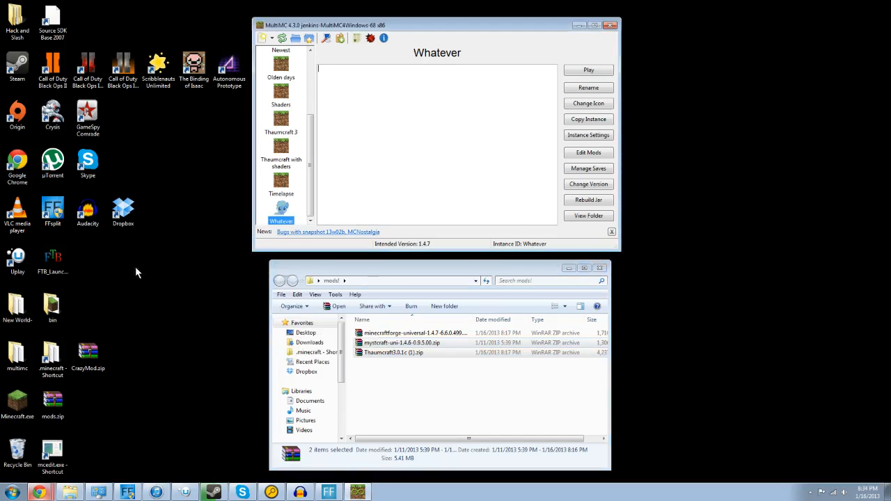
pyautogui.click(579, 25)
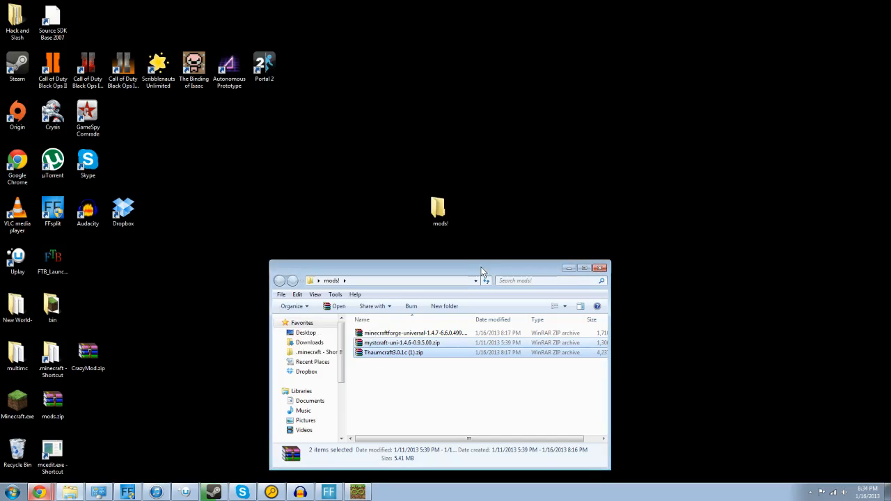
pyautogui.moveTo(482, 270); pyautogui.dragTo(750, 94)
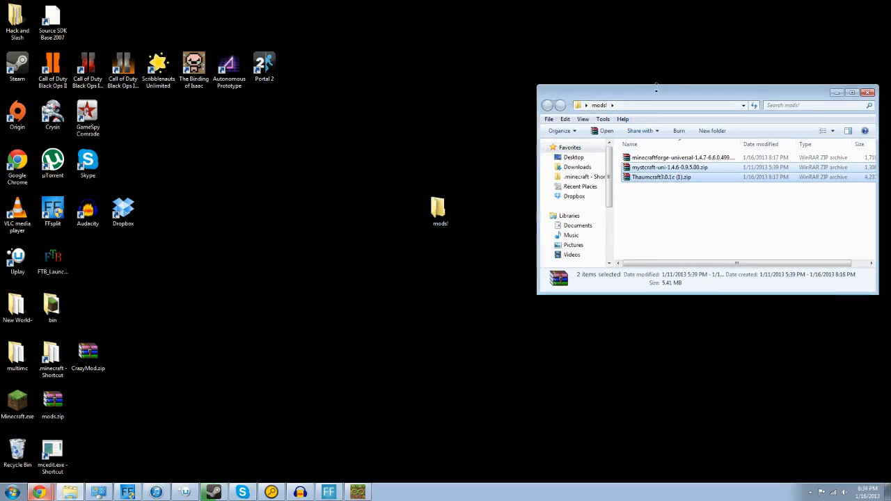
pyautogui.click(677, 202)
pyautogui.moveTo(685, 98); pyautogui.dragTo(696, 17)
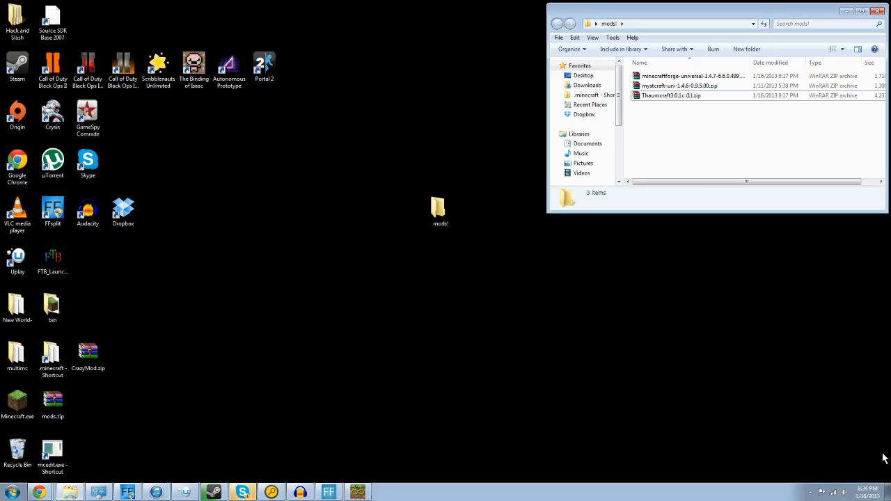
# Step: Set the Skype presence to Do Not Disturb and accept the warning
pyautogui.click(247, 486)
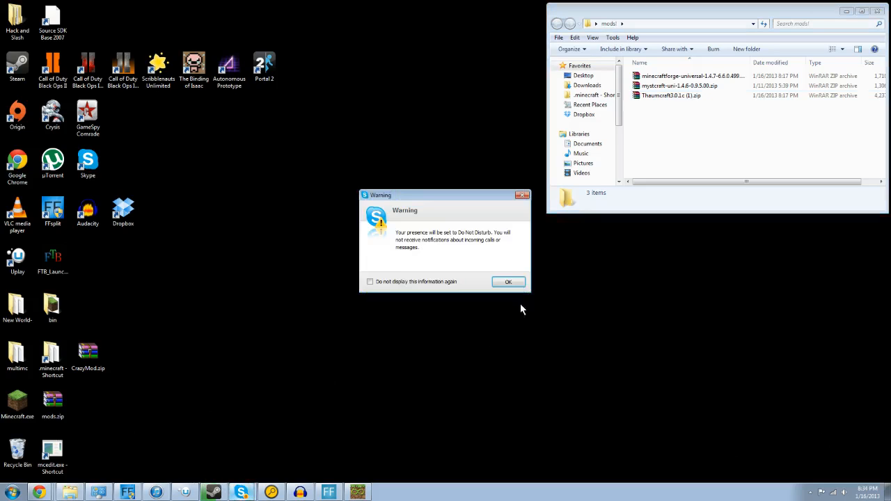
pyautogui.click(510, 281)
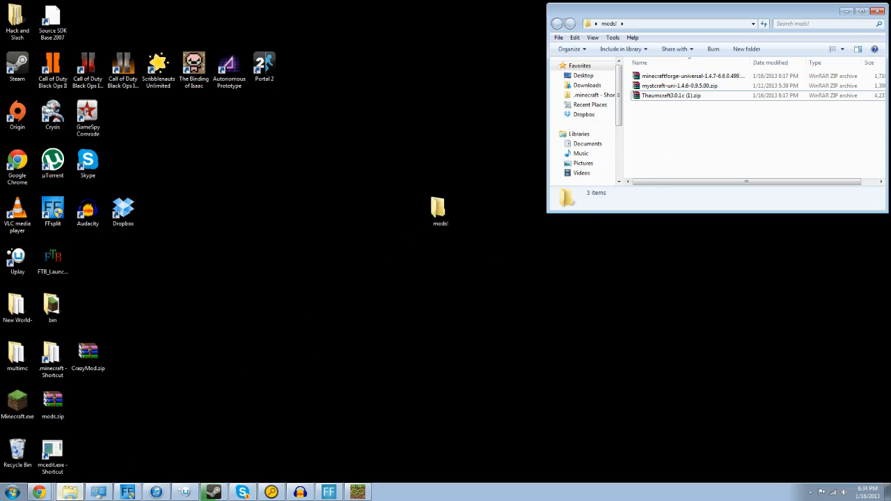
# Step: Switch to Chrome and open the Main Forge Download January 9th topic from the Minecraft Forge forum's Releases board
pyautogui.click(24, 401)
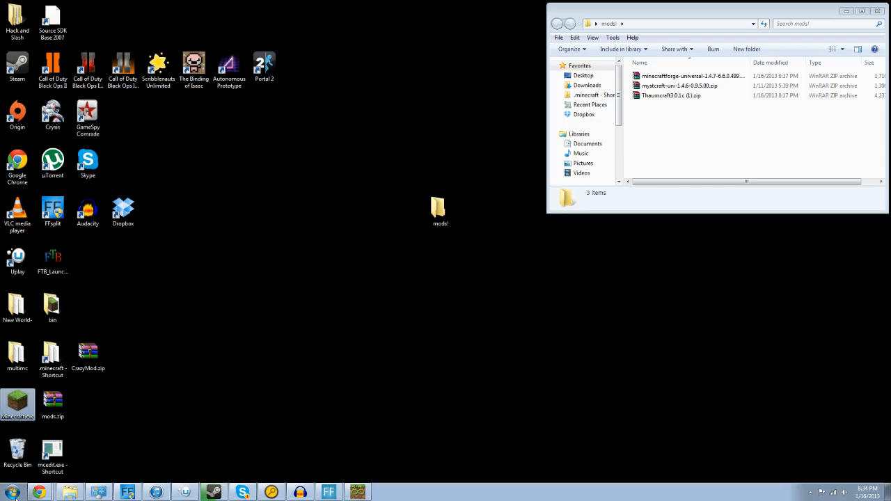
pyautogui.click(50, 477)
pyautogui.click(39, 492)
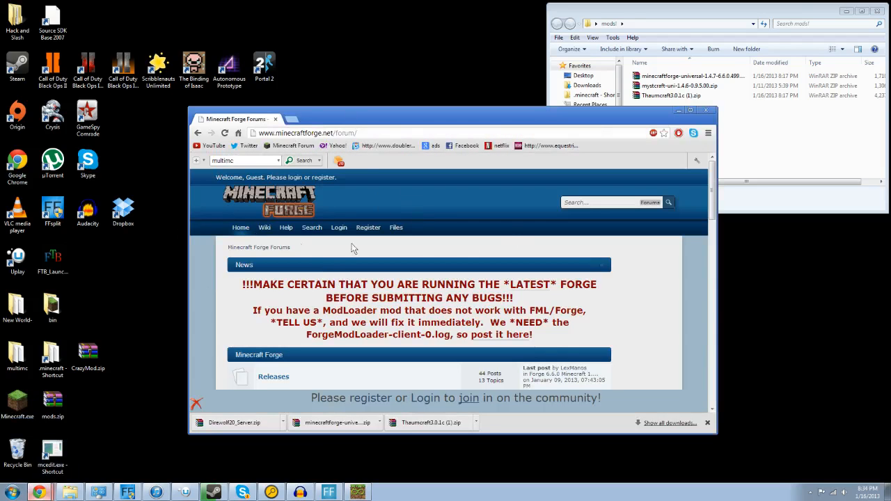
pyautogui.scroll(-3, 327, 346)
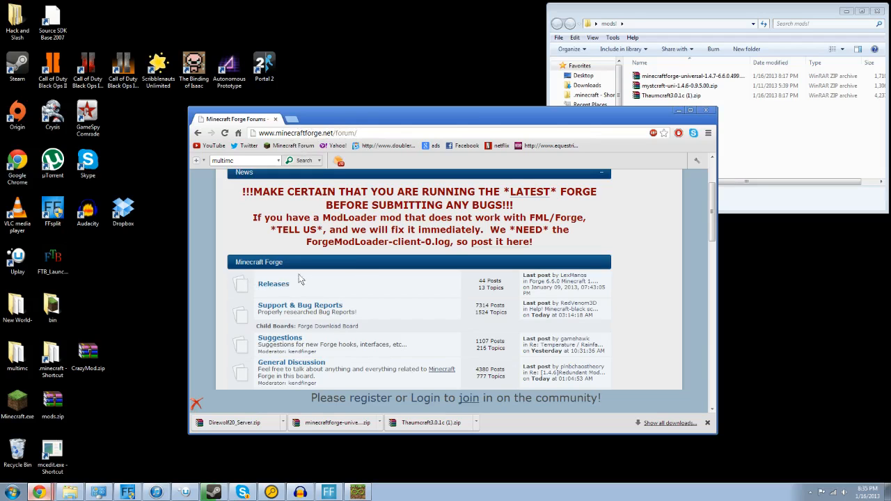
pyautogui.click(270, 285)
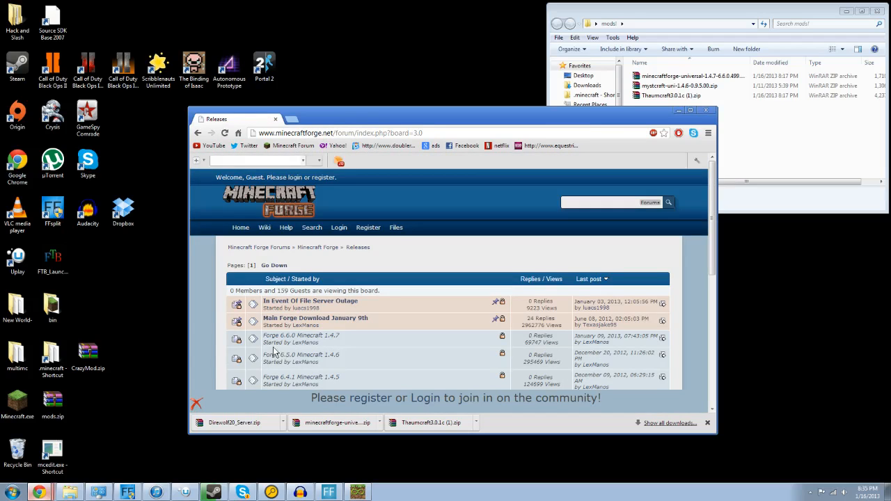
pyautogui.scroll(-1, 286, 352)
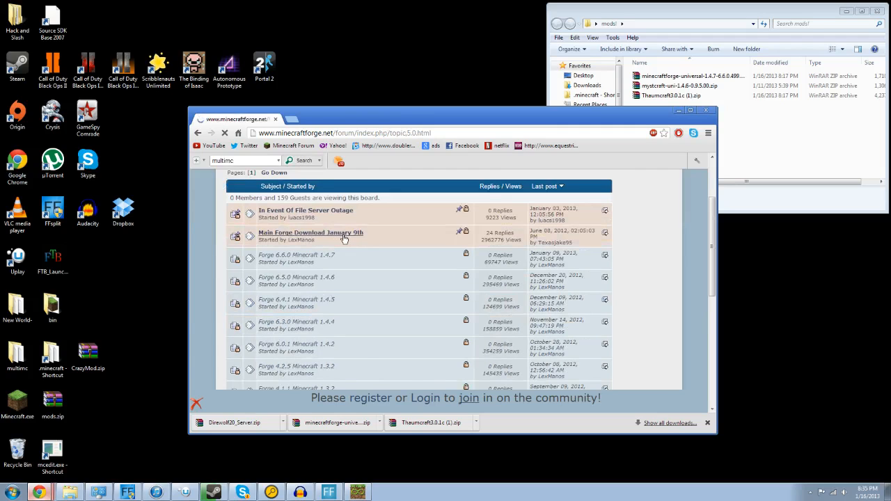
pyautogui.scroll(-5, 375, 333)
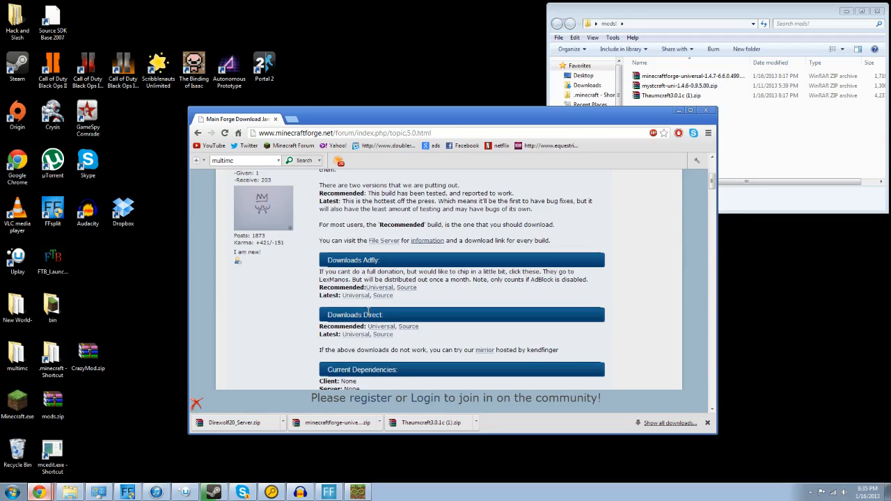
# Step: Highlight the Latest line under Downloads Direct on the Forge page, clear the selection and close the browser
pyautogui.doubleClick(371, 260)
pyautogui.moveTo(320, 337); pyautogui.dragTo(334, 340)
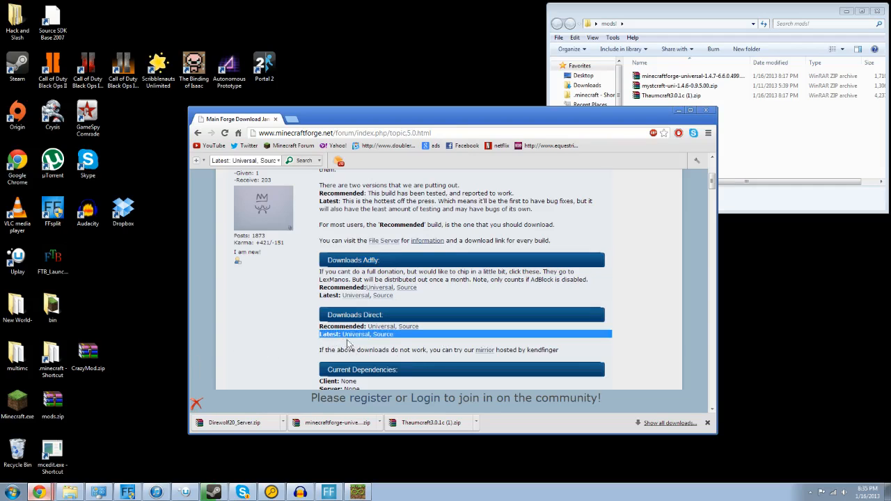
pyautogui.click(302, 345)
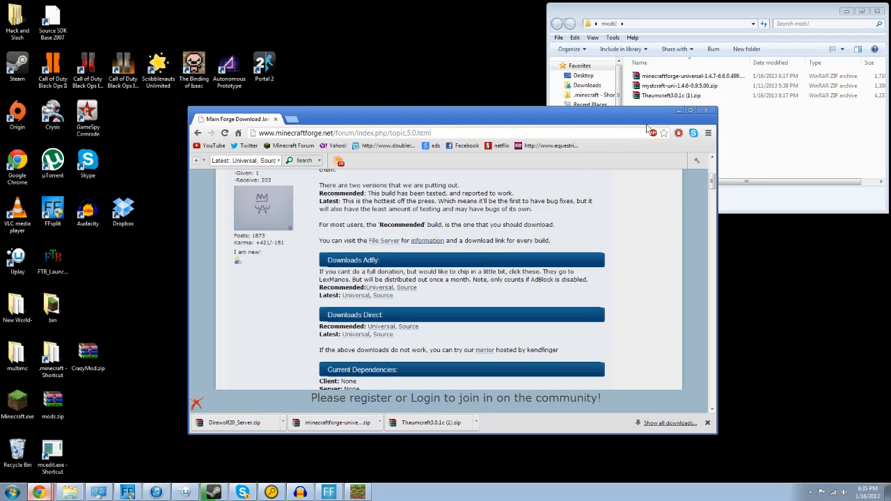
pyautogui.click(706, 110)
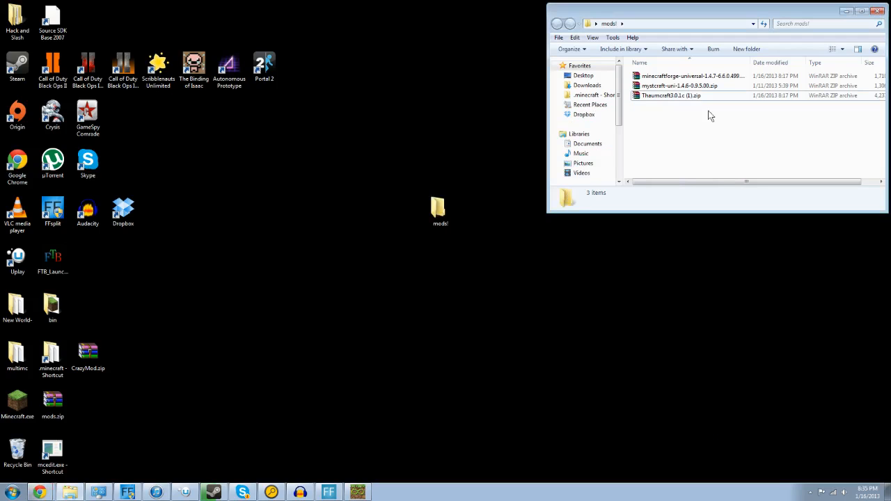
# Step: Point out the minecraftforge-universal archive in the mods! folder and return the folder window to the desktop's upper-right corner
pyautogui.moveTo(656, 16); pyautogui.dragTo(623, 70)
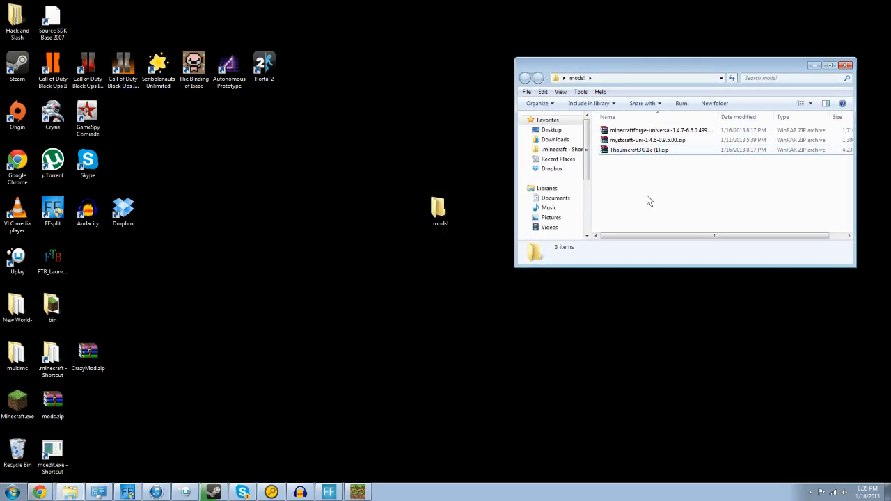
pyautogui.click(642, 131)
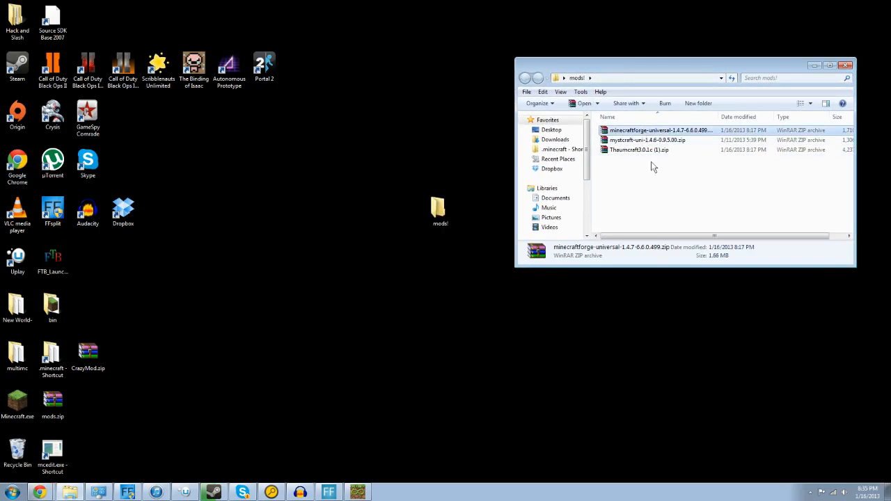
pyautogui.click(645, 206)
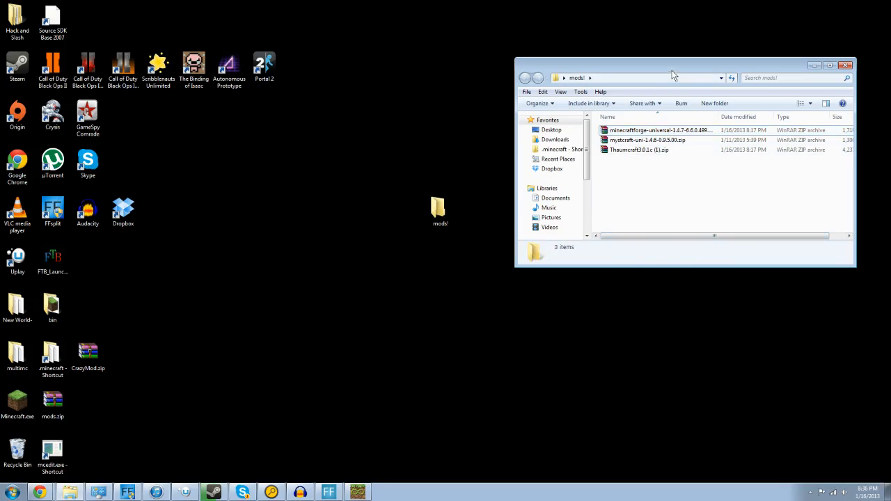
pyautogui.moveTo(673, 75); pyautogui.dragTo(699, 32)
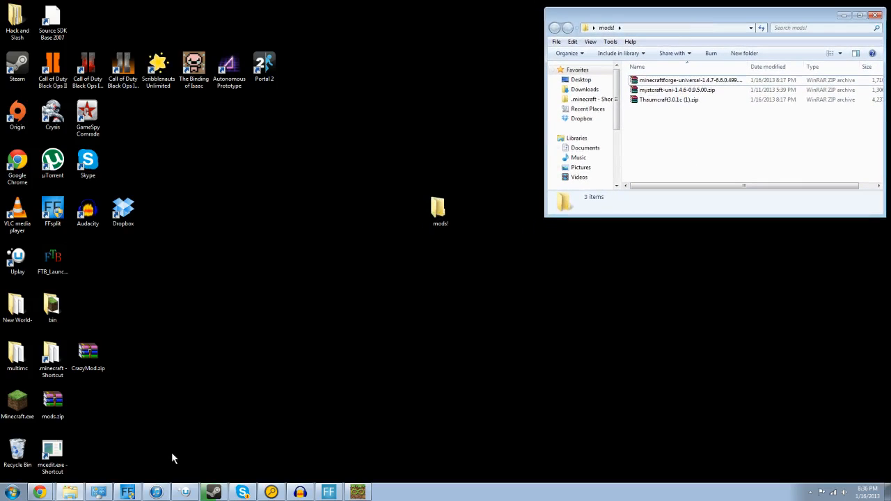
# Step: Start the Minecraft launcher from Minecraft.exe and log in with a forced game update
pyautogui.doubleClick(19, 401)
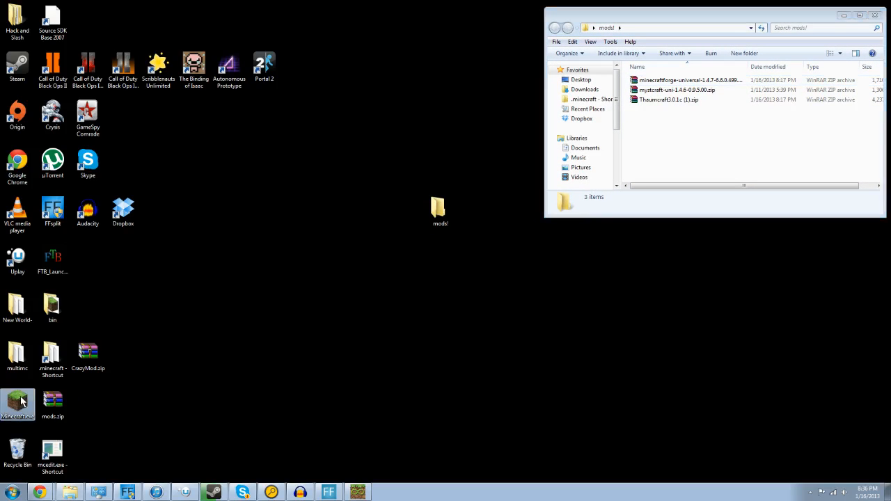
pyautogui.moveTo(425, 131); pyautogui.dragTo(255, 85)
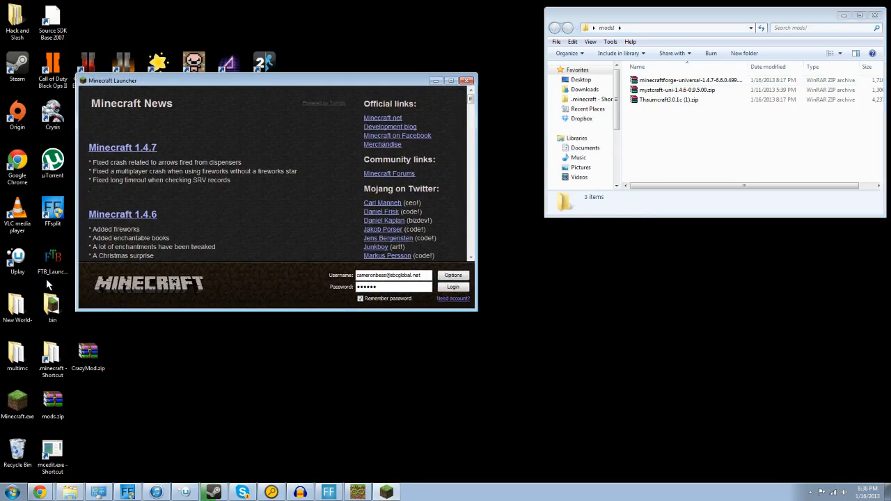
pyautogui.click(453, 276)
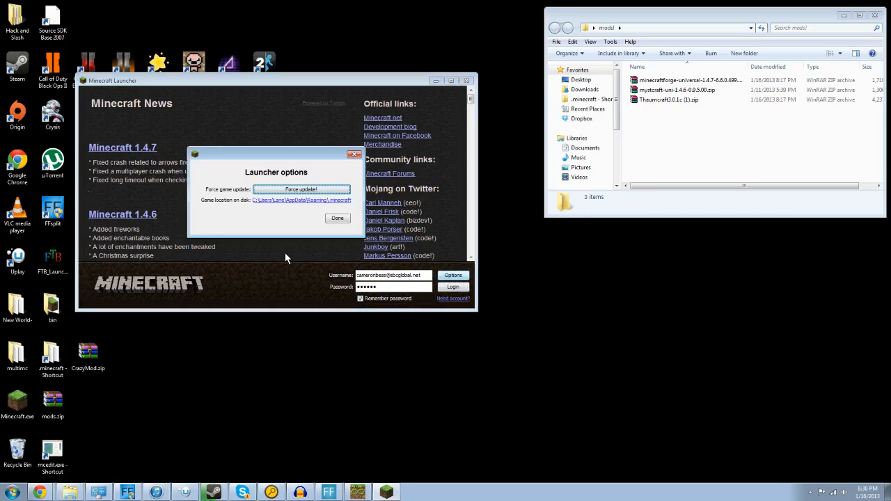
pyautogui.click(277, 189)
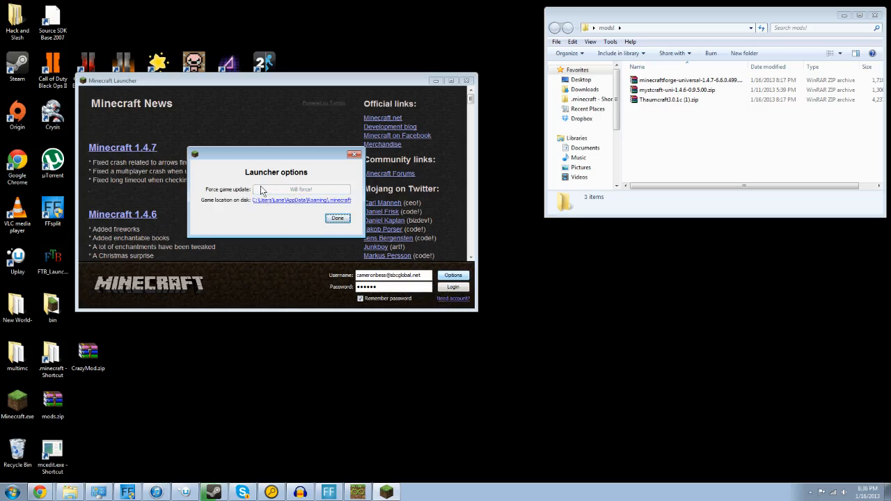
pyautogui.click(335, 219)
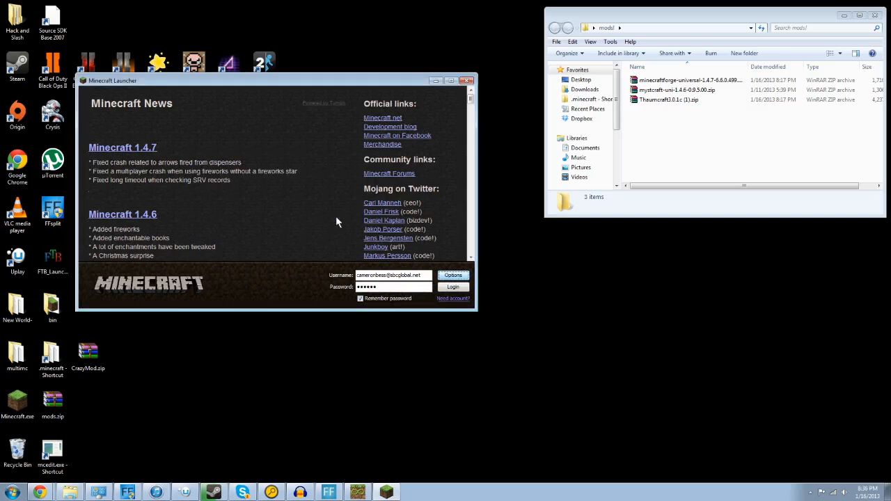
pyautogui.click(453, 287)
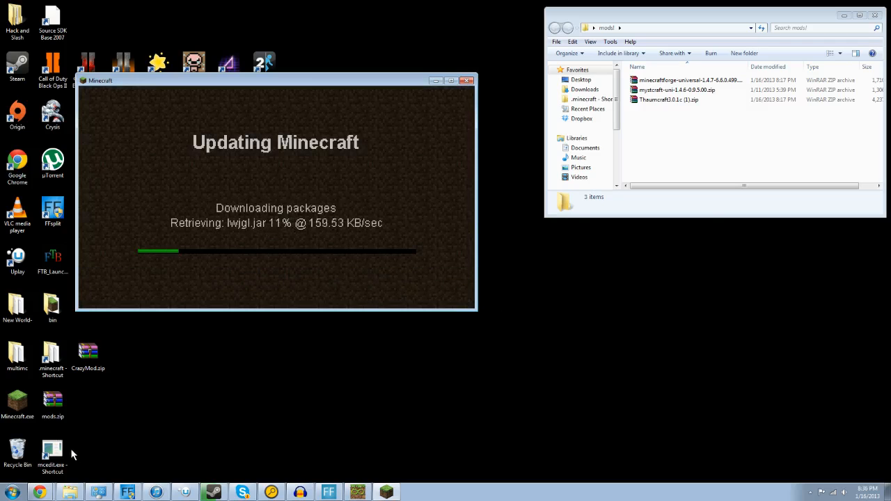
# Step: Open the Roaming folder by searching for %appdata% and move the Minecraft window below the mods! folder window
pyautogui.click(13, 492)
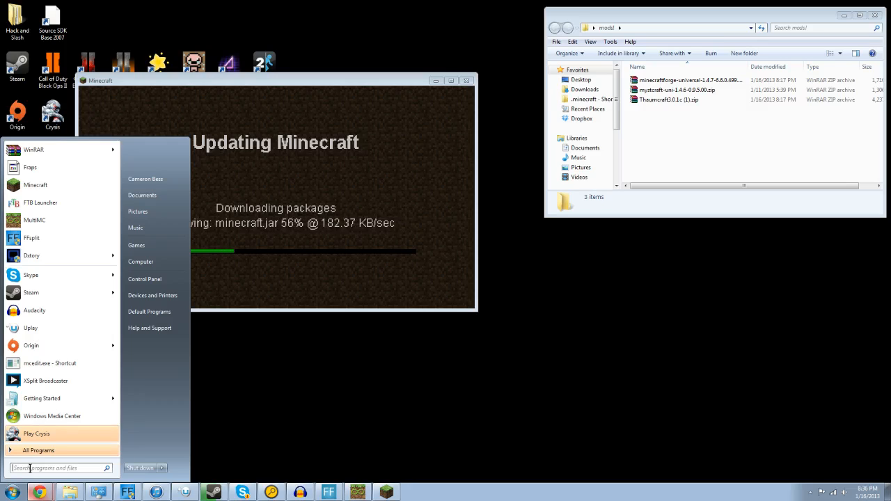
pyautogui.write('%')
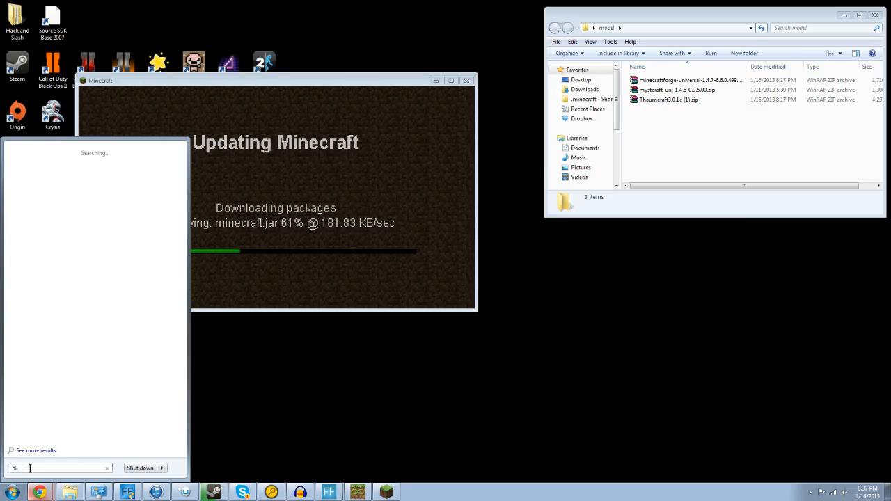
pyautogui.write('appd')
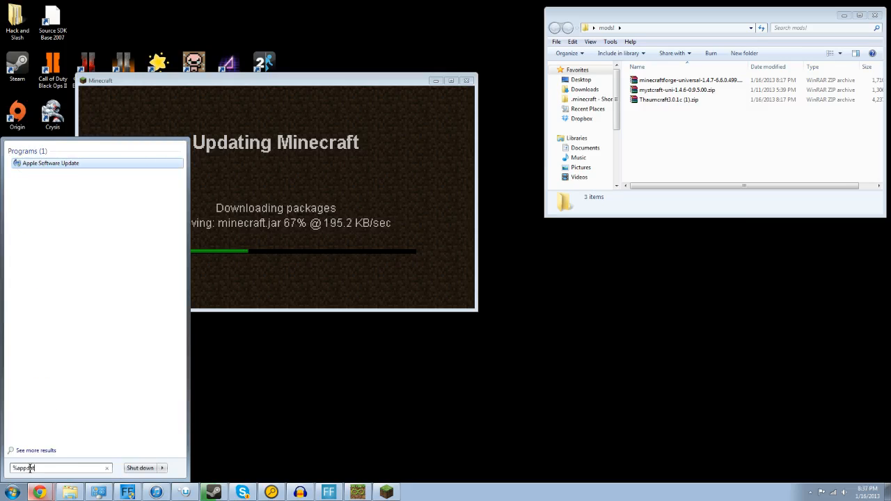
pyautogui.write('ata%')
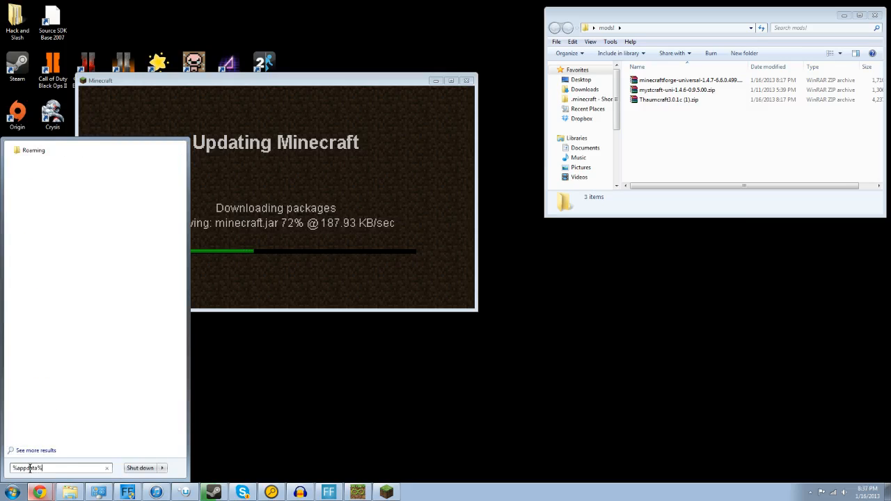
pyautogui.click(29, 151)
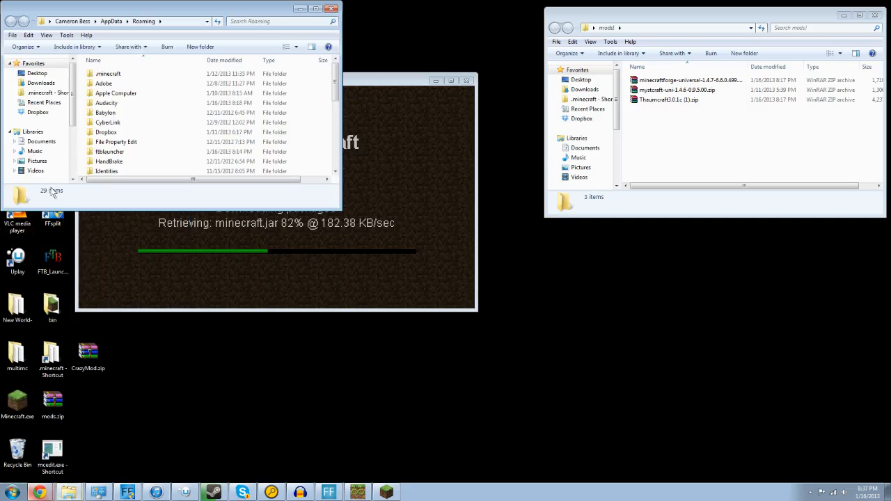
pyautogui.moveTo(387, 84); pyautogui.dragTo(798, 232)
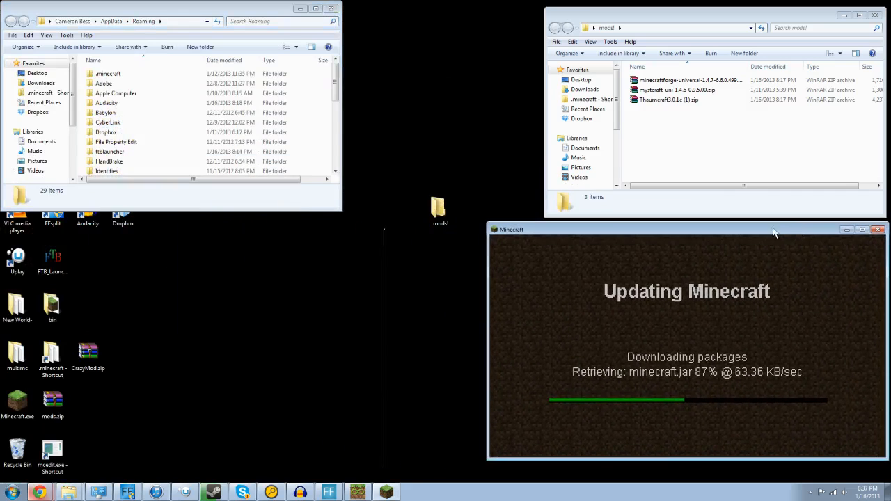
# Step: Move the Minecraft window toward the middle of the desktop and view the Snooper Settings in the game's options
pyautogui.moveTo(533, 234)
pyautogui.mouseDown()
pyautogui.moveTo(520, 209)
pyautogui.moveTo(549, 235)
pyautogui.moveTo(521, 234)
pyautogui.moveTo(532, 235)
pyautogui.mouseUp()
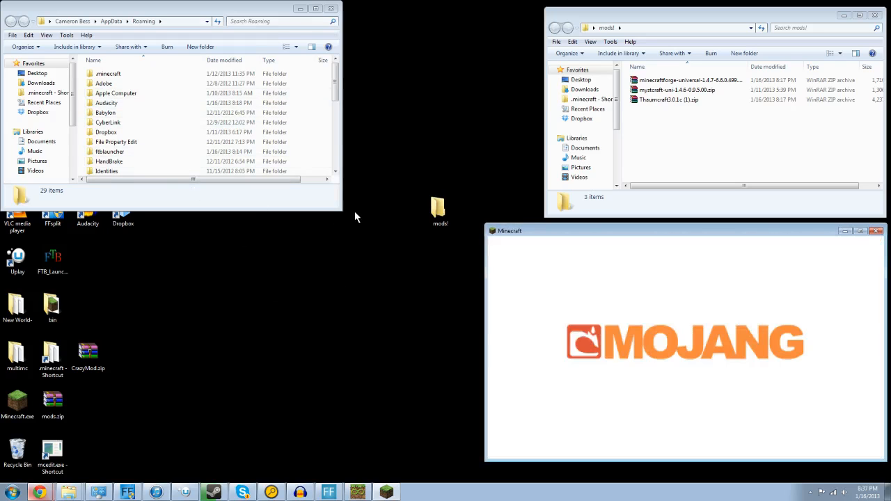
pyautogui.moveTo(557, 236); pyautogui.dragTo(460, 102)
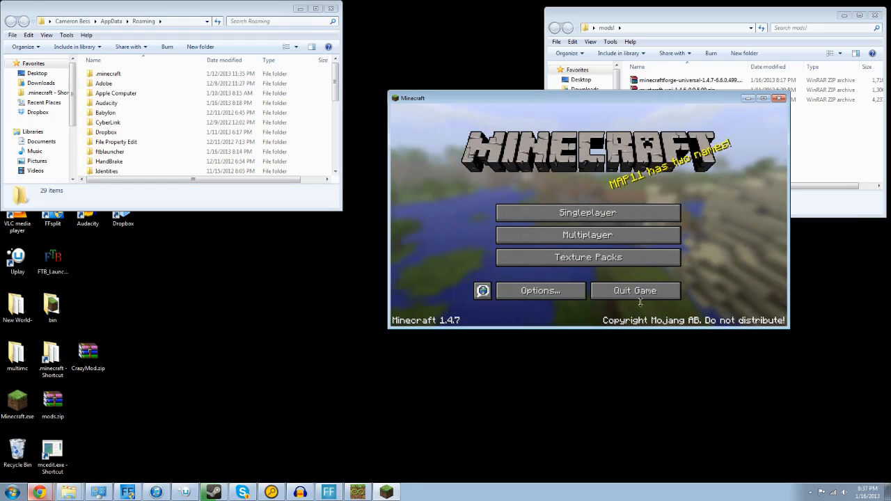
pyautogui.click(536, 292)
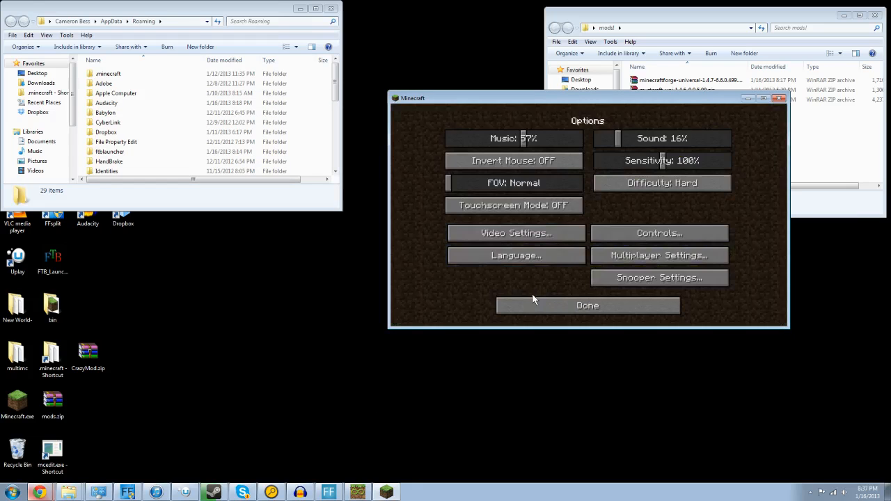
pyautogui.click(642, 279)
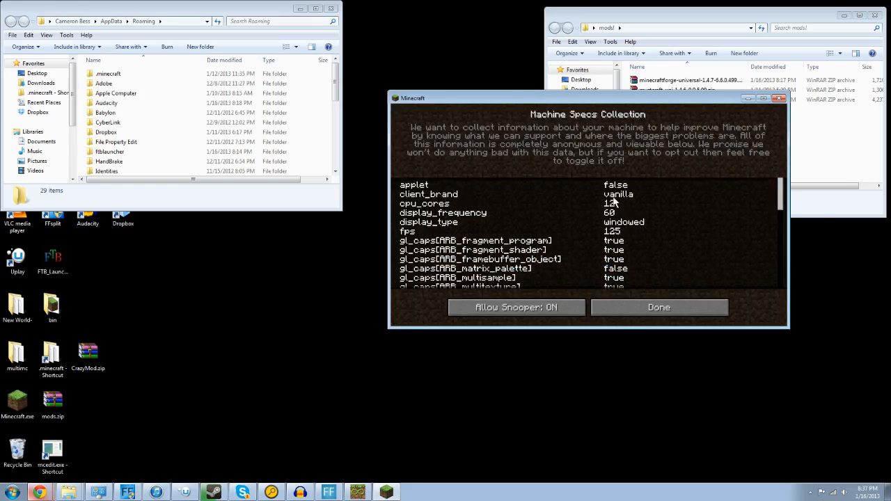
# Step: Leave the Snooper Settings and options, and quit the game
pyautogui.click(637, 311)
pyautogui.click(650, 314)
pyautogui.click(639, 293)
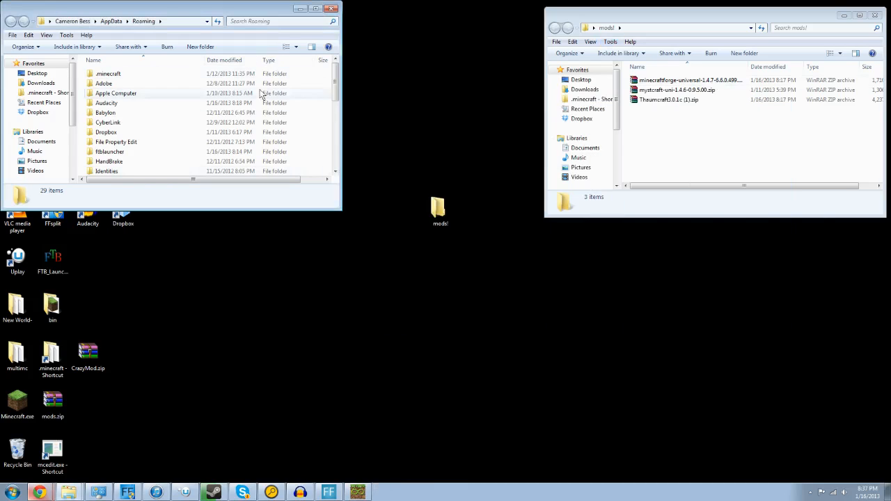
# Step: Enlarge the Roaming folder window and open the mods folder inside .minecraft
pyautogui.moveTo(339, 208); pyautogui.dragTo(416, 259)
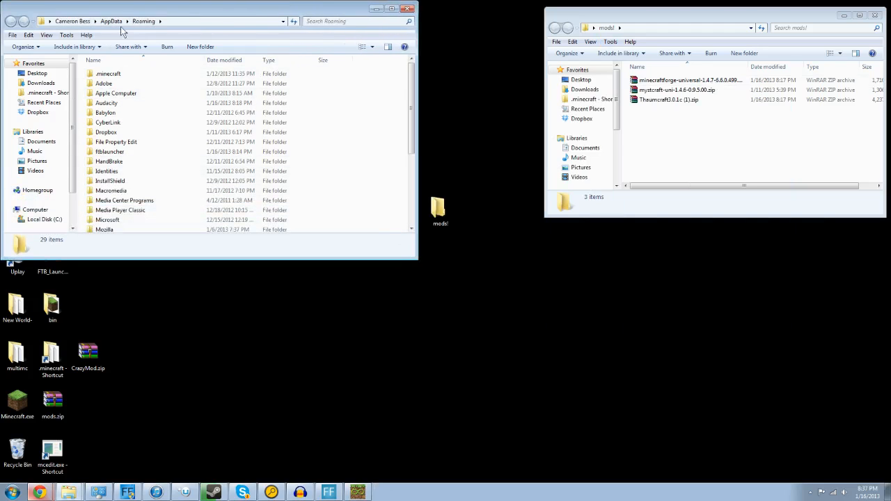
pyautogui.doubleClick(110, 74)
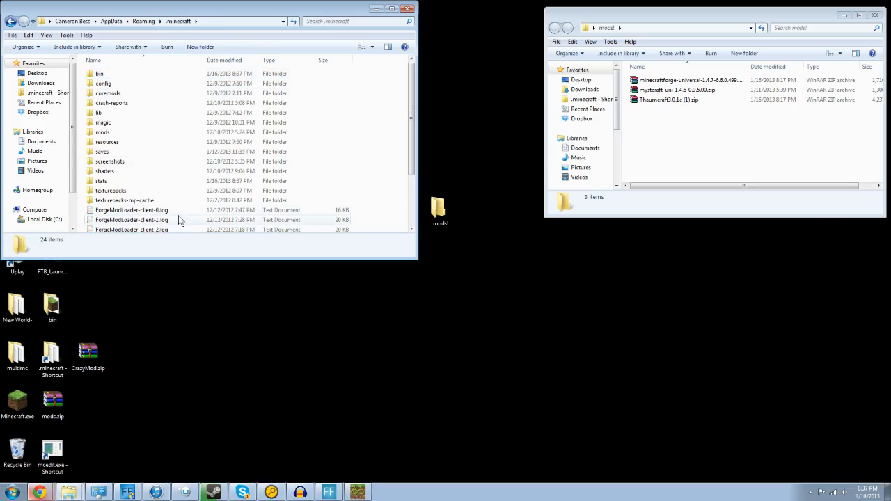
pyautogui.click(102, 136)
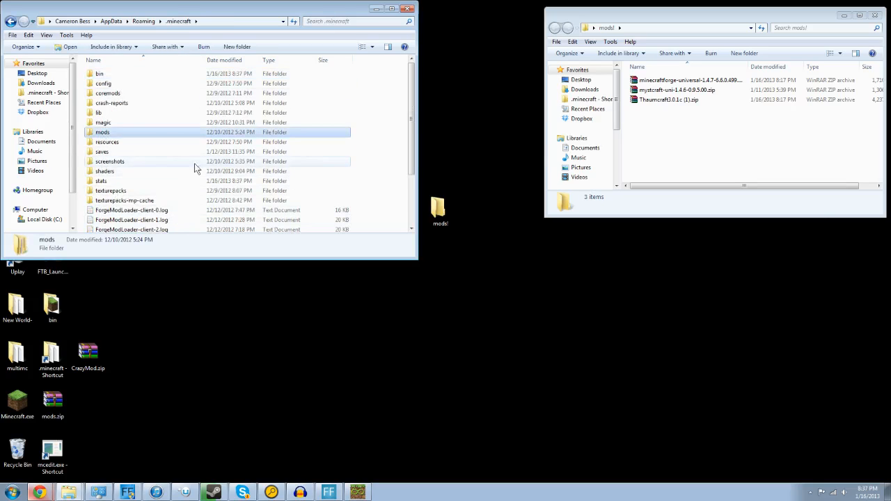
pyautogui.doubleClick(130, 133)
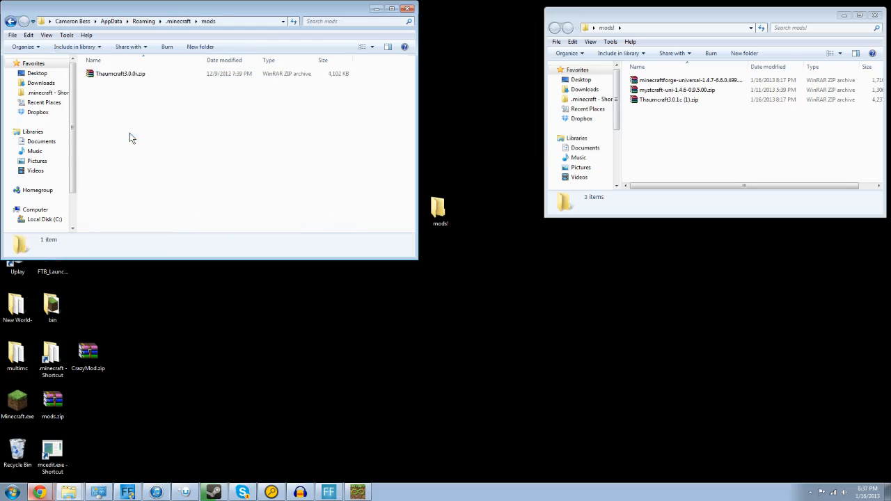
# Step: Delete Thaumcraft3.0.0i.zip from the mods folder and return to the .minecraft folder
pyautogui.click(132, 78)
pyautogui.rightClick(132, 77)
pyautogui.click(156, 218)
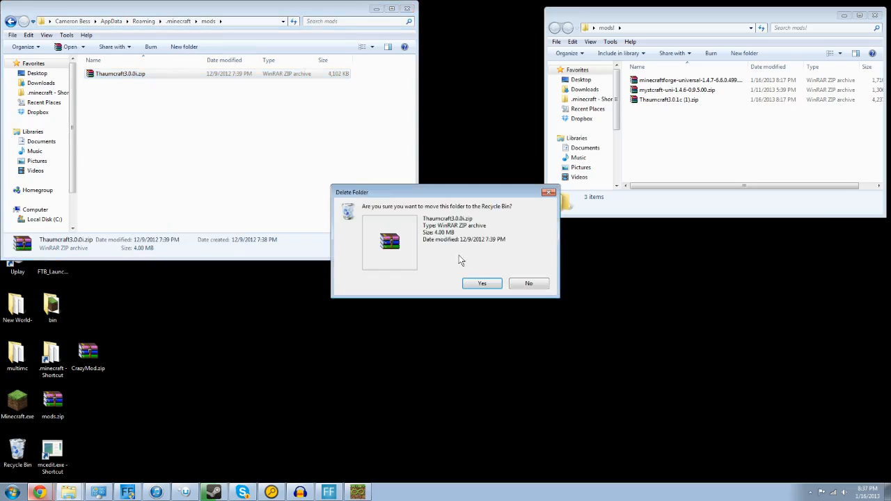
pyautogui.click(481, 282)
pyautogui.click(10, 21)
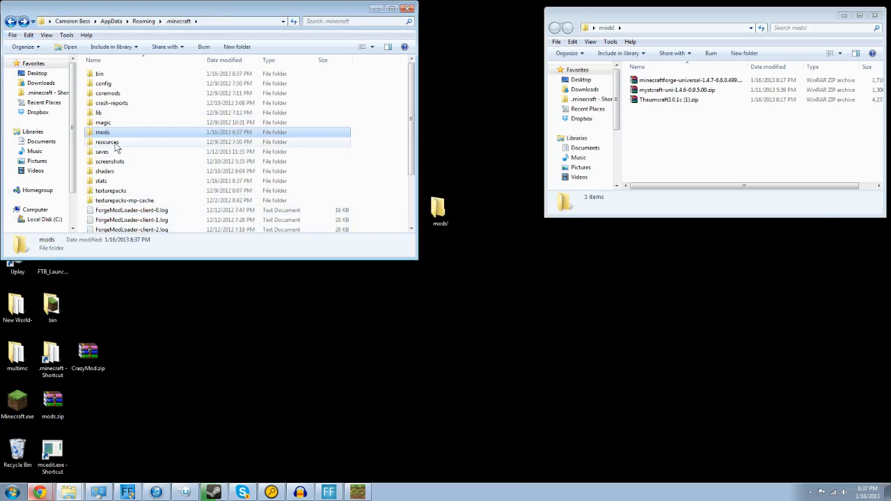
# Step: Look through the contents of the .minecraft folder, pointing out the mods folder, and clear the selection
pyautogui.scroll(-2, 189, 193)
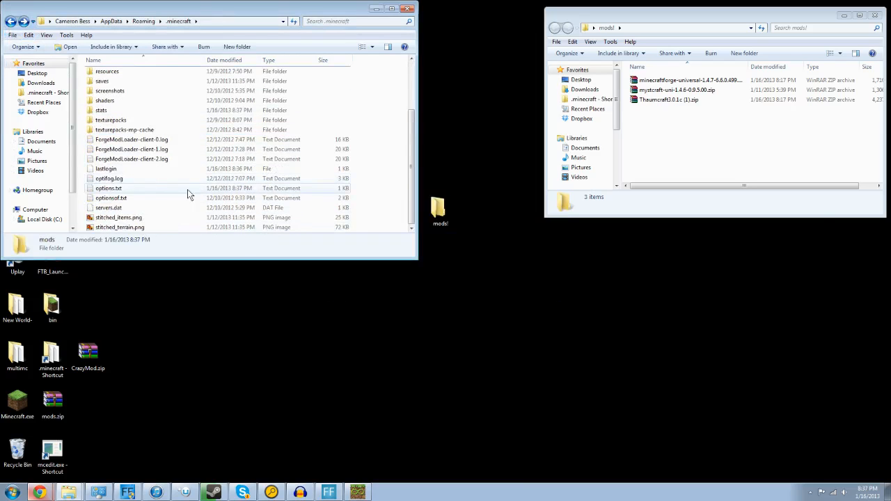
pyautogui.scroll(2, 254, 172)
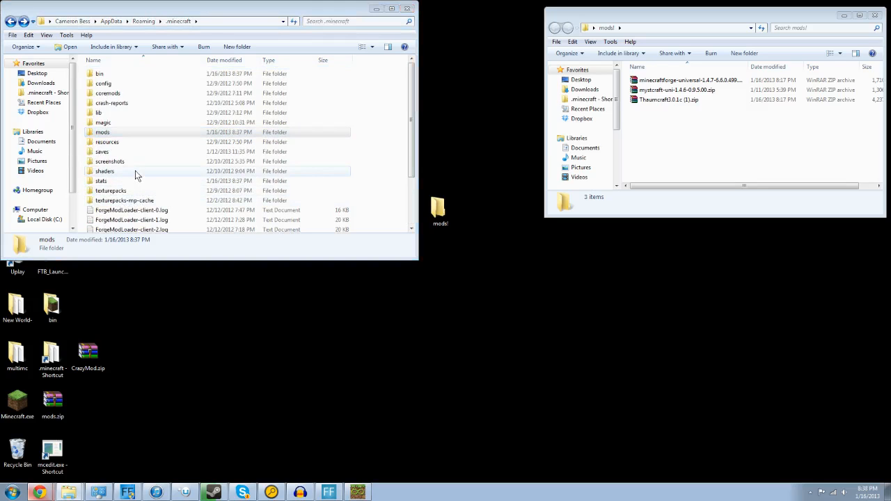
pyautogui.click(120, 133)
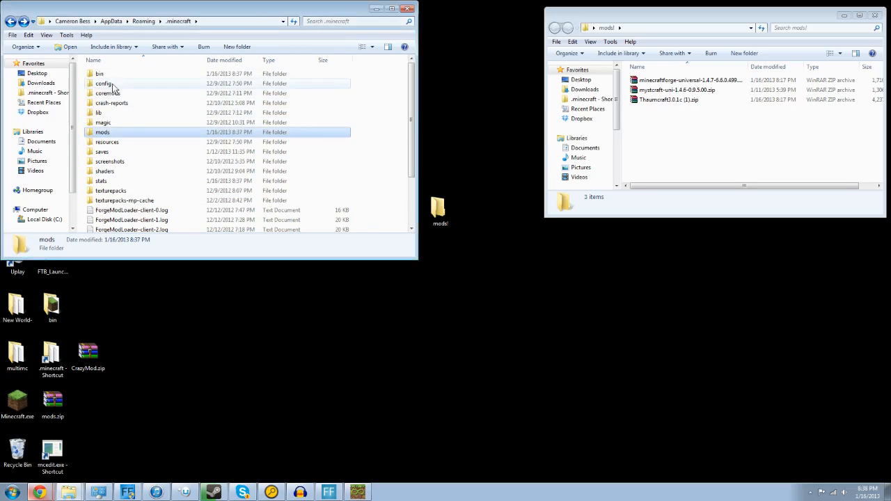
pyautogui.scroll(-3, 122, 202)
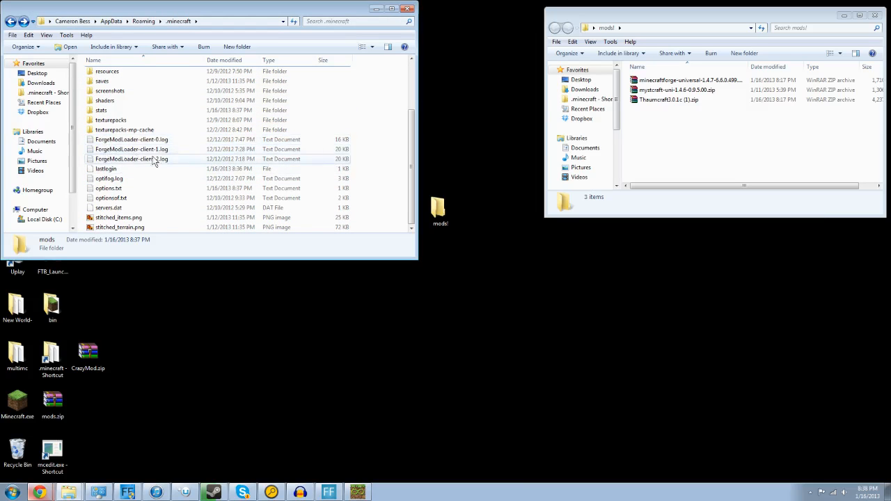
pyautogui.scroll(3, 163, 157)
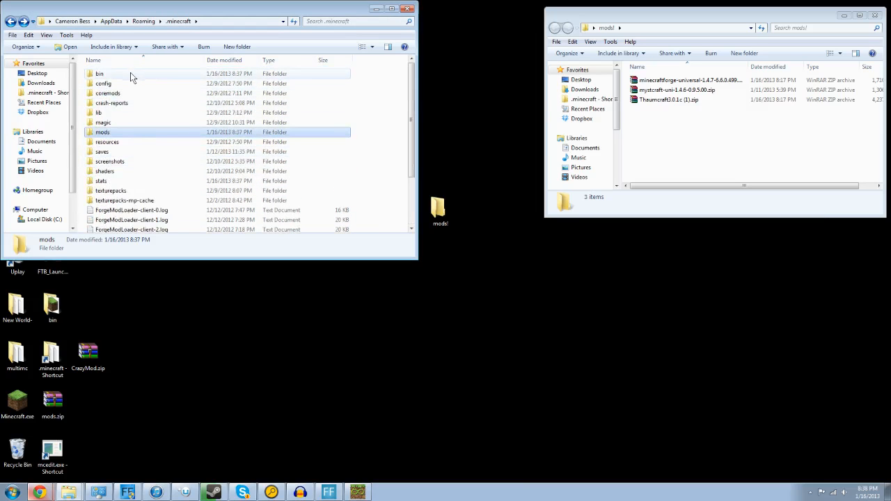
pyautogui.click(370, 120)
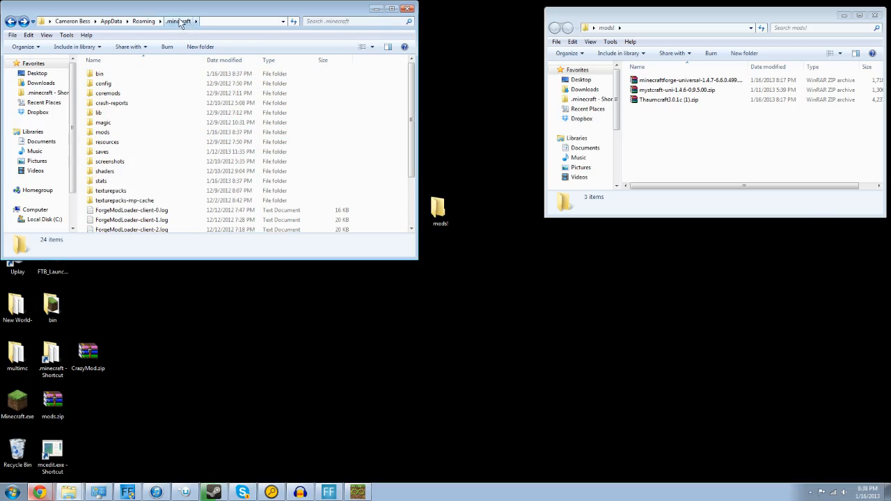
# Step: Open the bin folder inside .minecraft and select minecraft.jar
pyautogui.doubleClick(92, 74)
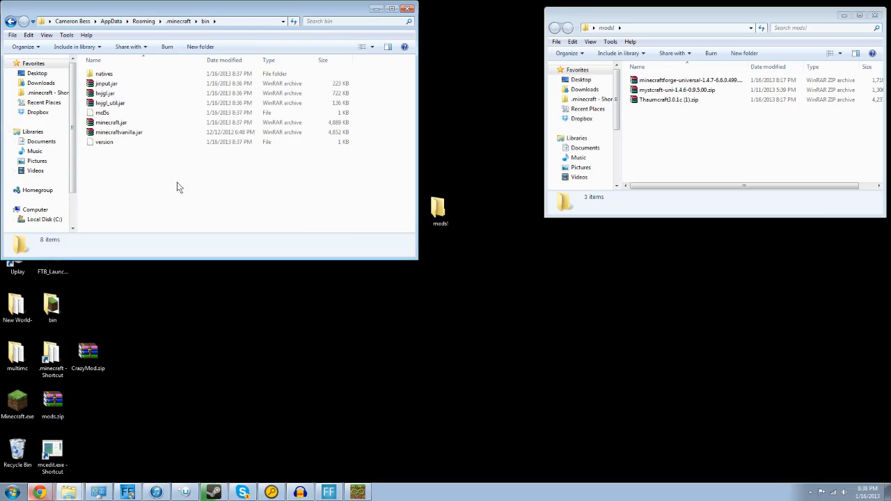
pyautogui.click(122, 125)
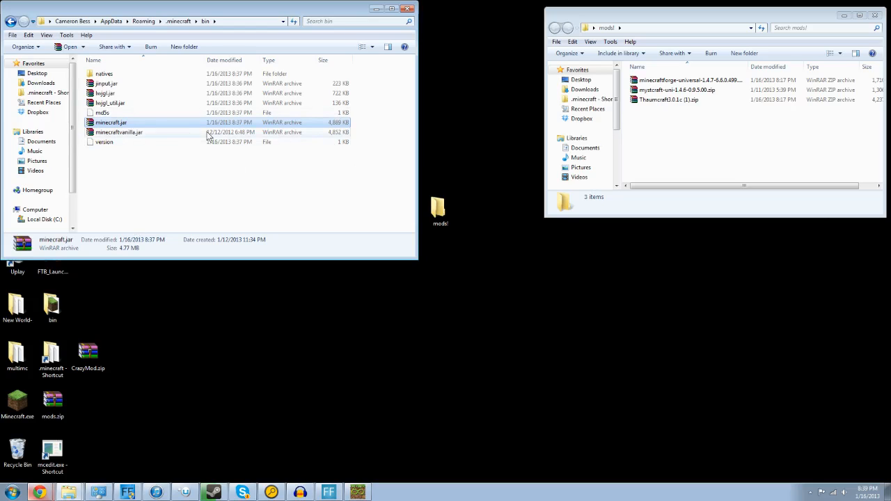
pyautogui.rightClick(113, 124)
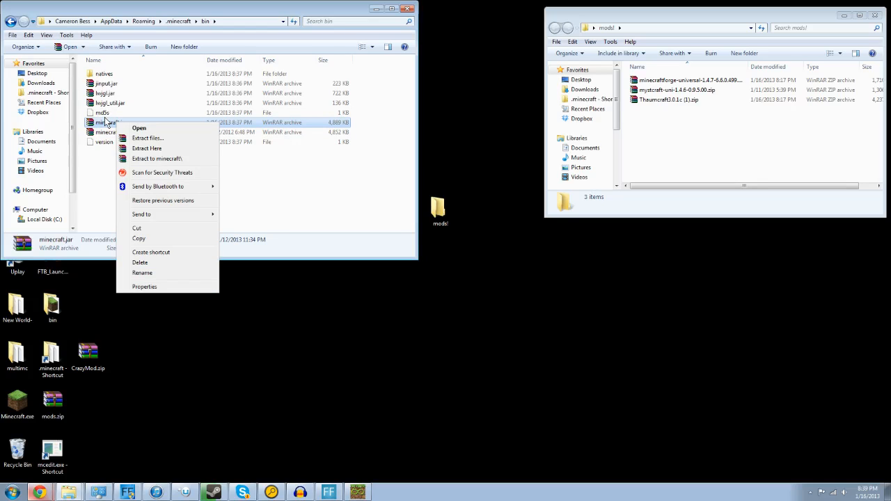
pyautogui.click(104, 116)
pyautogui.click(106, 123)
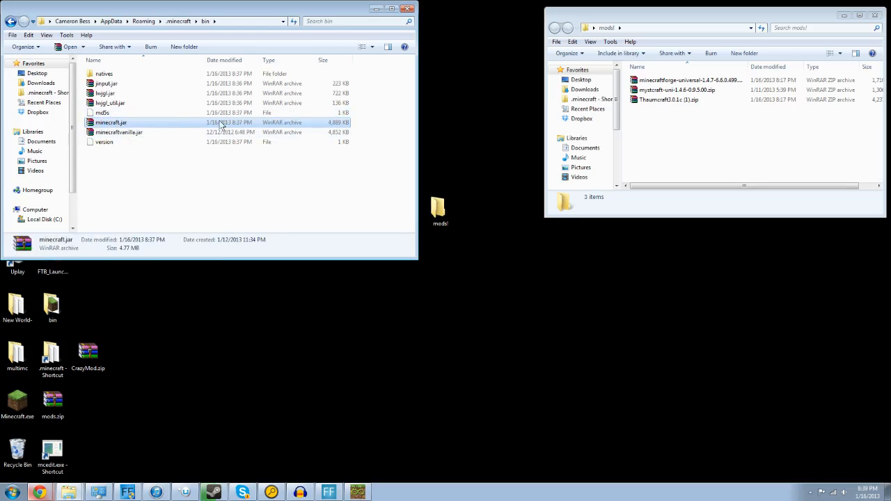
# Step: Open minecraft.jar in WinRAR, look through its files and place the window in the desktop's upper-left corner
pyautogui.doubleClick(101, 124)
pyautogui.moveTo(228, 145); pyautogui.dragTo(128, 59)
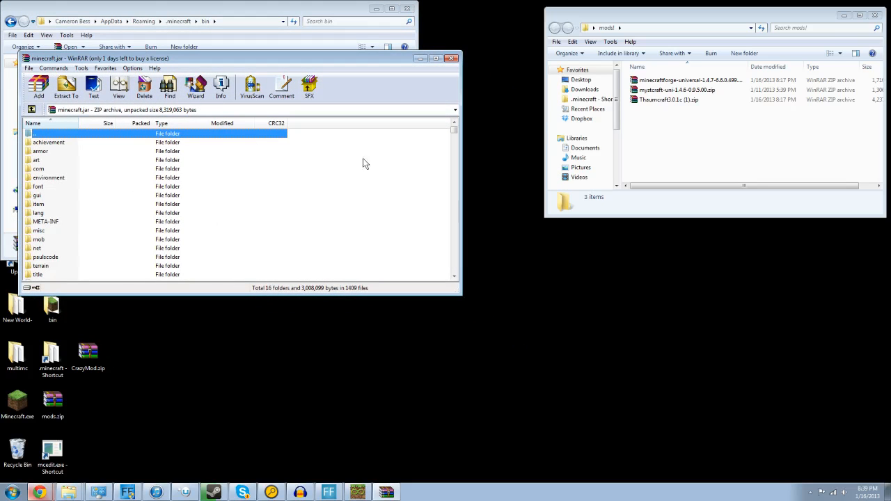
pyautogui.scroll(-14, 183, 209)
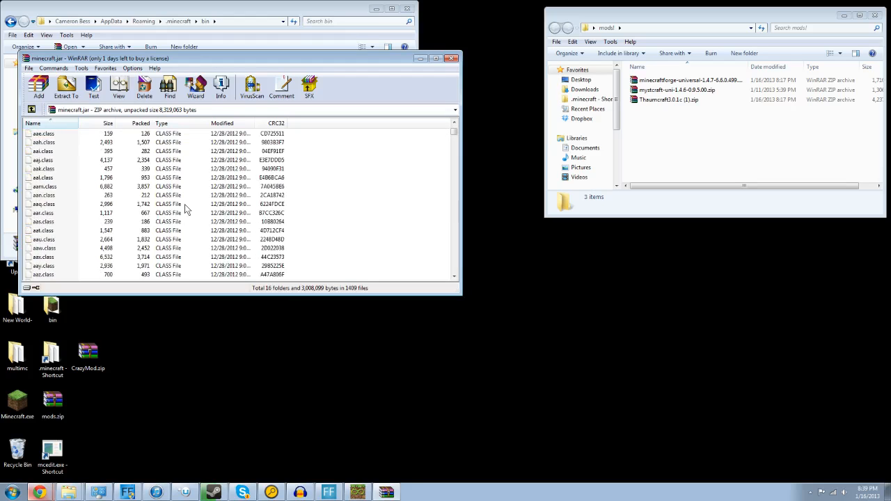
pyautogui.scroll(14, 179, 210)
pyautogui.scroll(1, 172, 207)
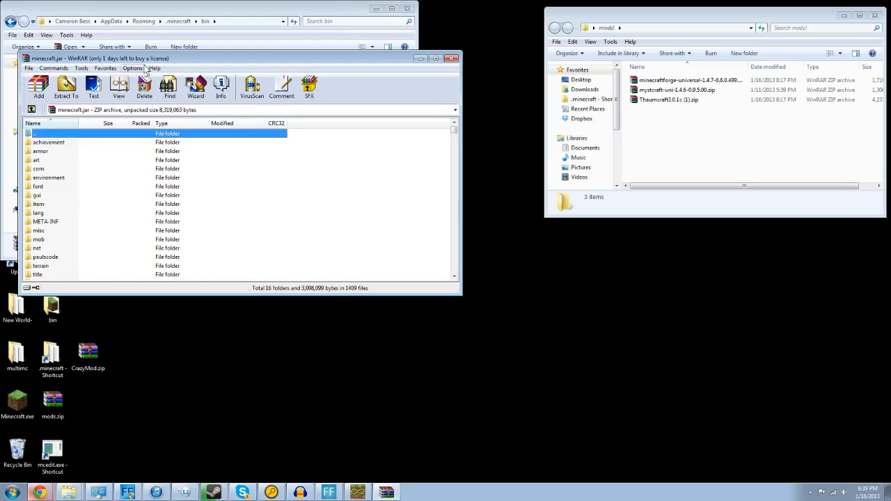
pyautogui.moveTo(108, 60); pyautogui.dragTo(92, 11)
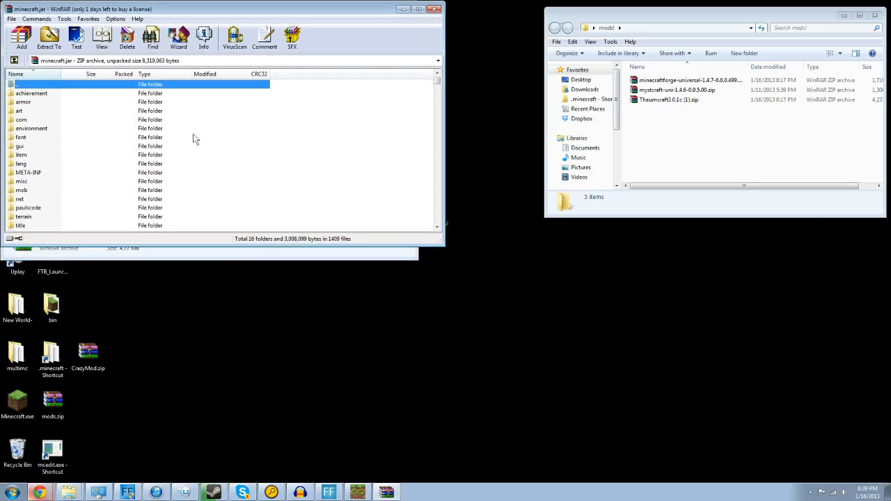
# Step: Open the minecraftforge-universal archive from the mods! folder, place its window beside minecraft.jar and look through its files
pyautogui.click(681, 128)
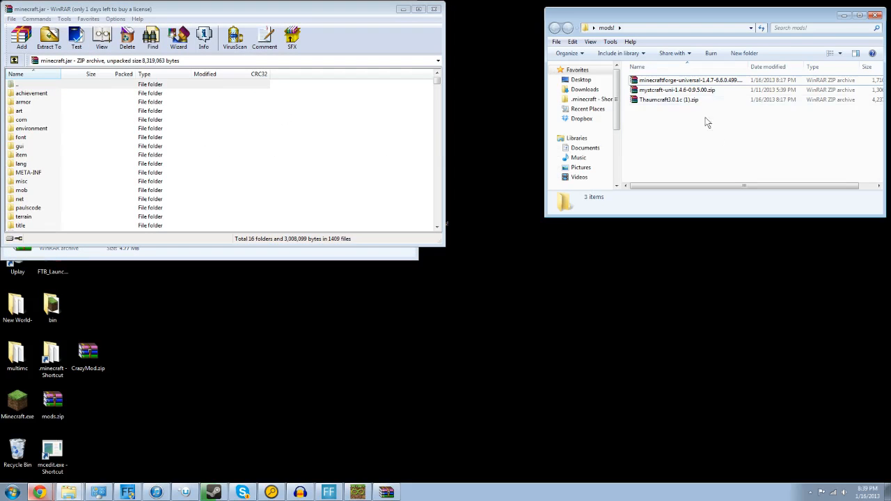
pyautogui.doubleClick(672, 82)
pyautogui.moveTo(442, 120); pyautogui.dragTo(778, 14)
pyautogui.scroll(-2, 77, 122)
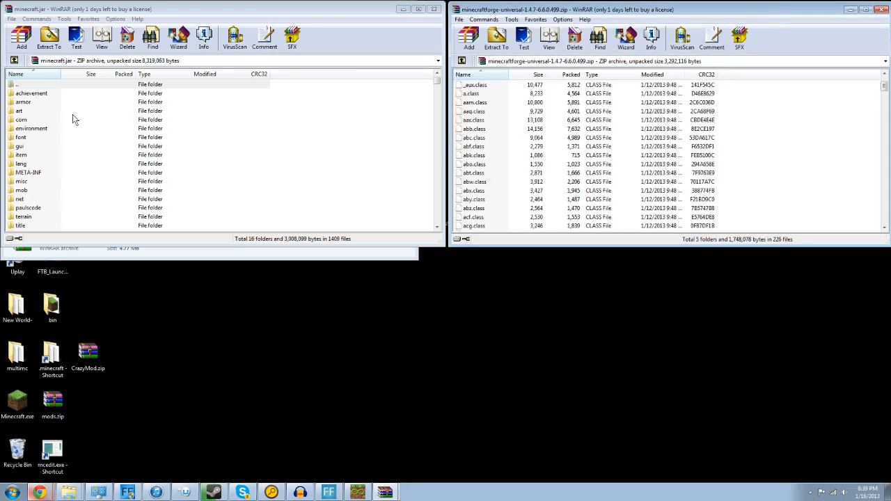
pyautogui.scroll(-10, 551, 161)
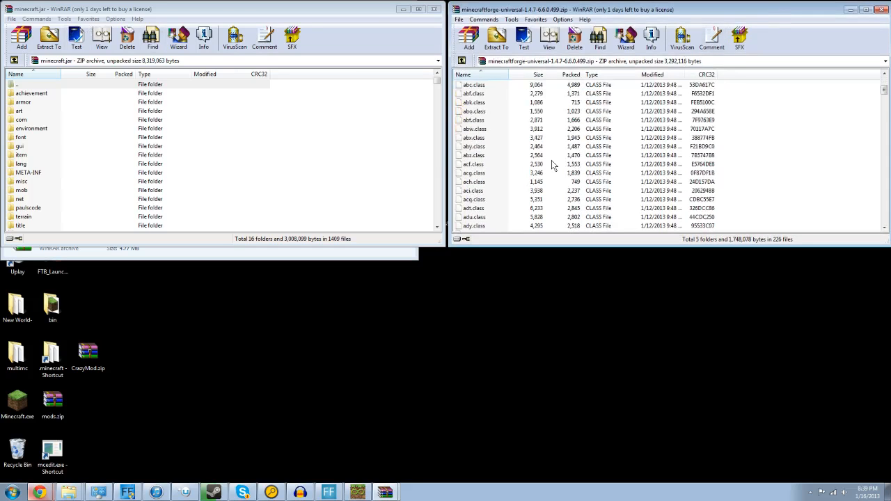
pyautogui.scroll(-10, 552, 161)
pyautogui.scroll(10, 555, 164)
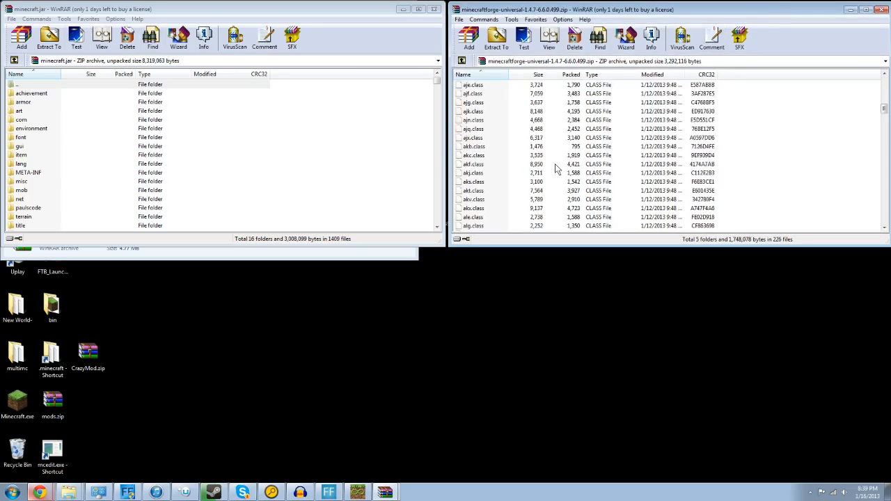
pyautogui.scroll(10, 555, 165)
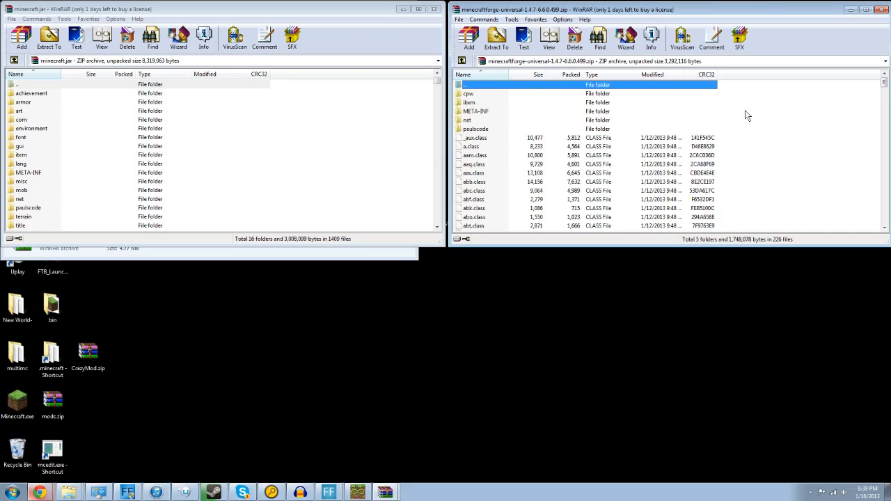
# Step: Add all folders and files of the Forge archive to minecraft.jar in Add and replace files mode and check the class files
pyautogui.click(750, 103)
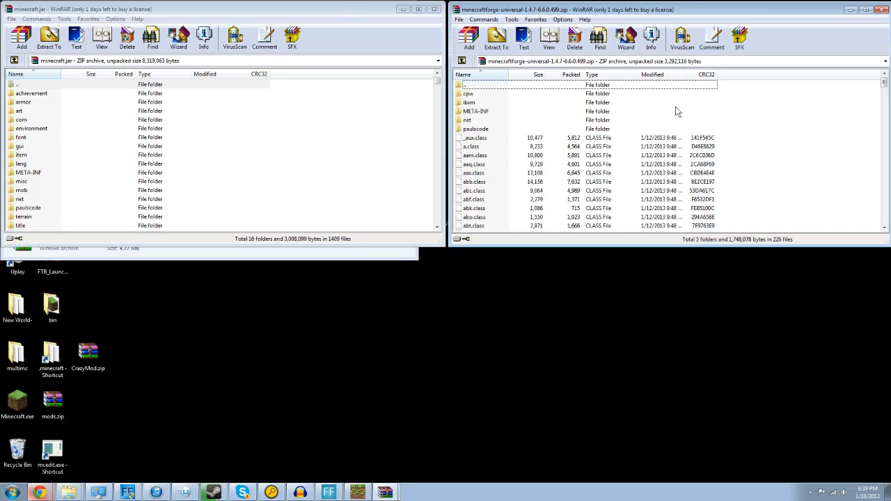
pyautogui.moveTo(728, 93); pyautogui.dragTo(632, 268)
pyautogui.moveTo(603, 154); pyautogui.dragTo(350, 136)
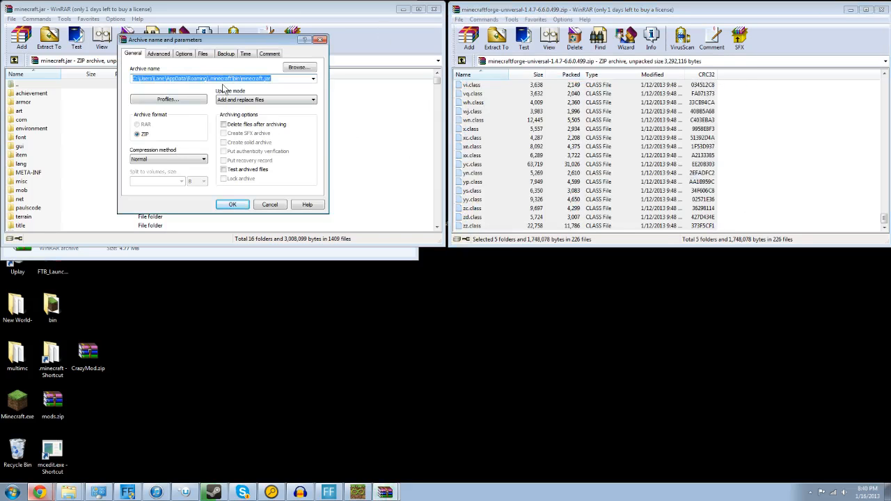
pyautogui.click(240, 204)
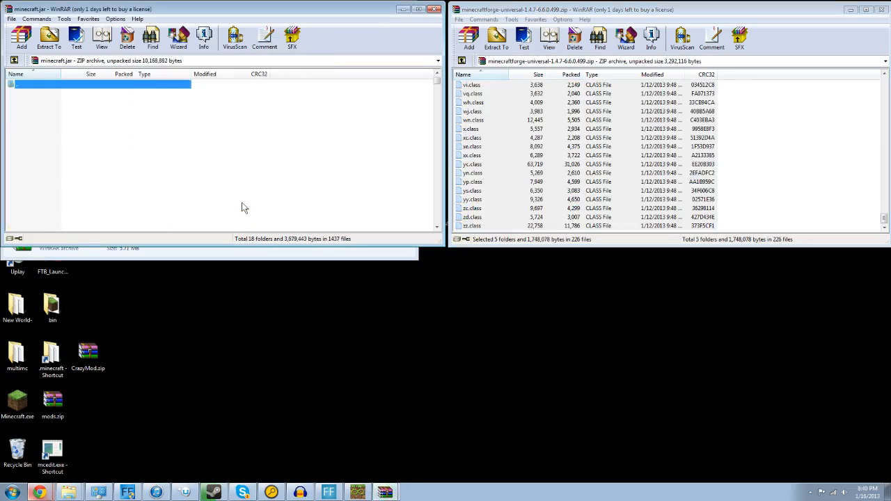
pyautogui.scroll(-20, 235, 197)
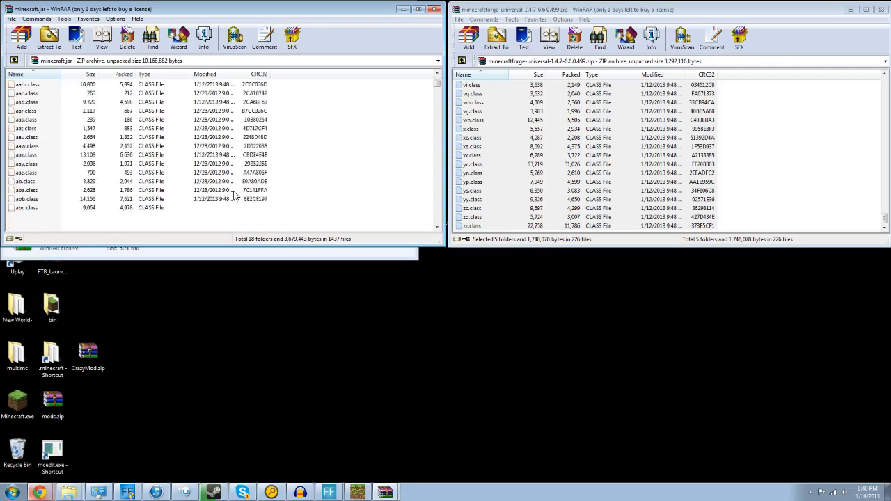
pyautogui.scroll(-5, 235, 197)
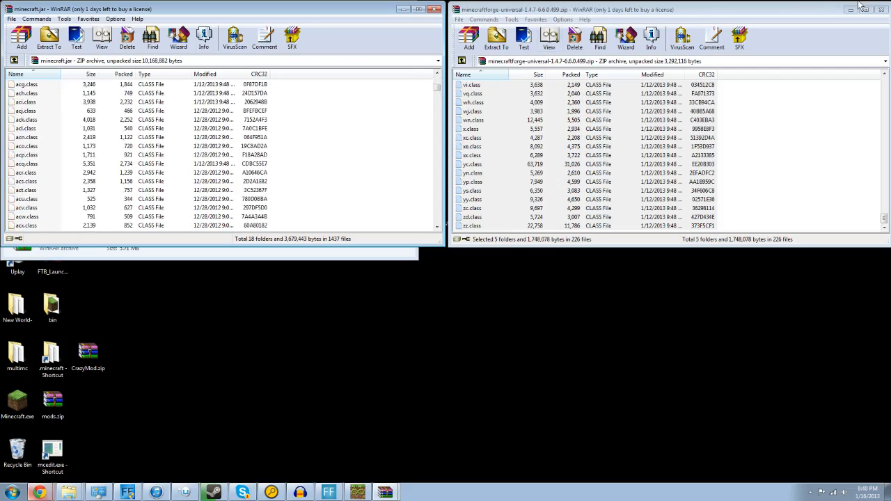
# Step: Close the Forge archive and examine the files inside the META-INF folder of minecraft.jar
pyautogui.click(881, 11)
pyautogui.scroll(-6, 220, 142)
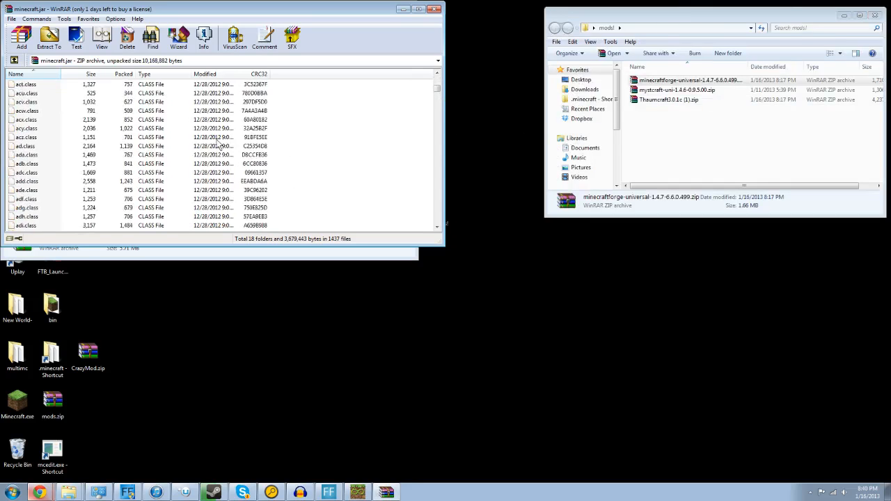
pyautogui.moveTo(437, 86); pyautogui.dragTo(438, 81)
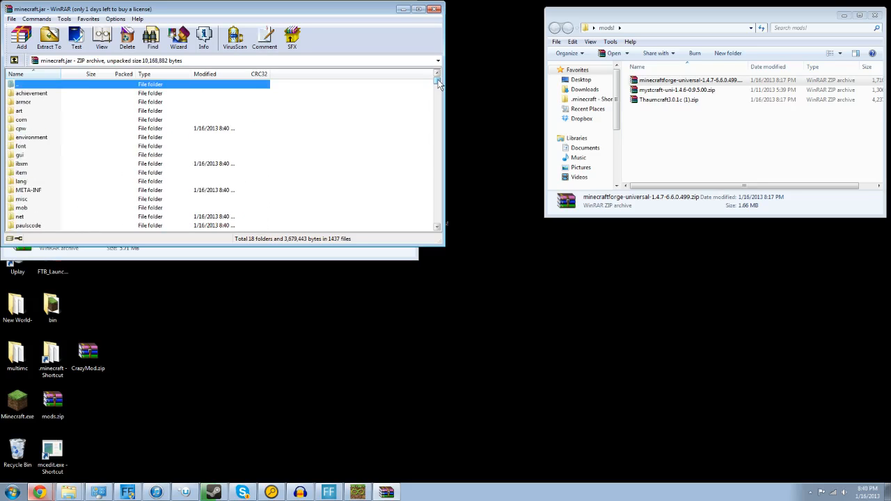
pyautogui.click(36, 191)
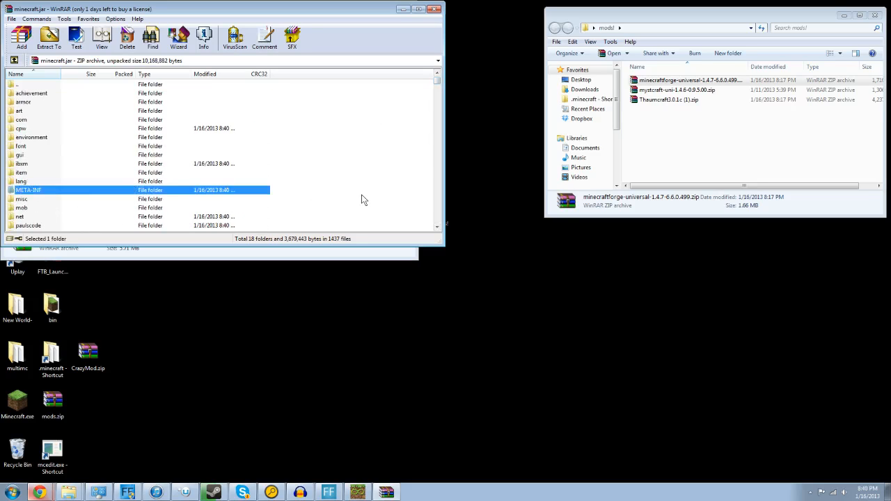
pyautogui.doubleClick(33, 190)
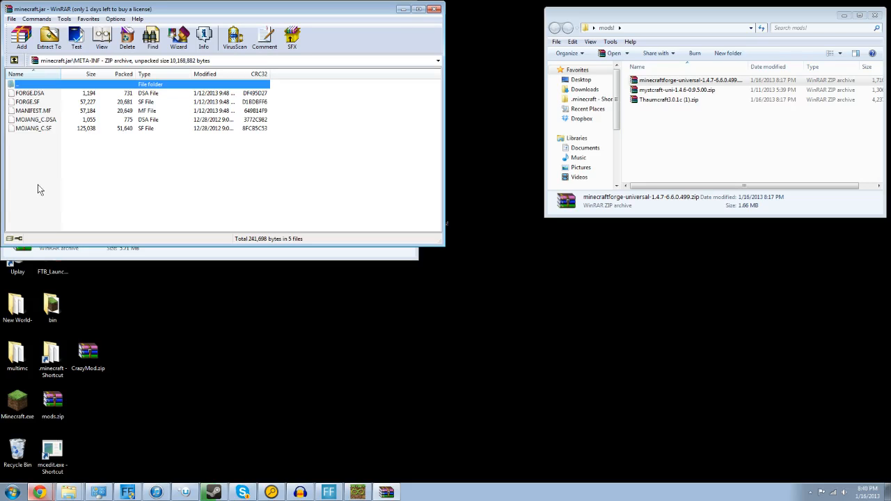
pyautogui.click(37, 184)
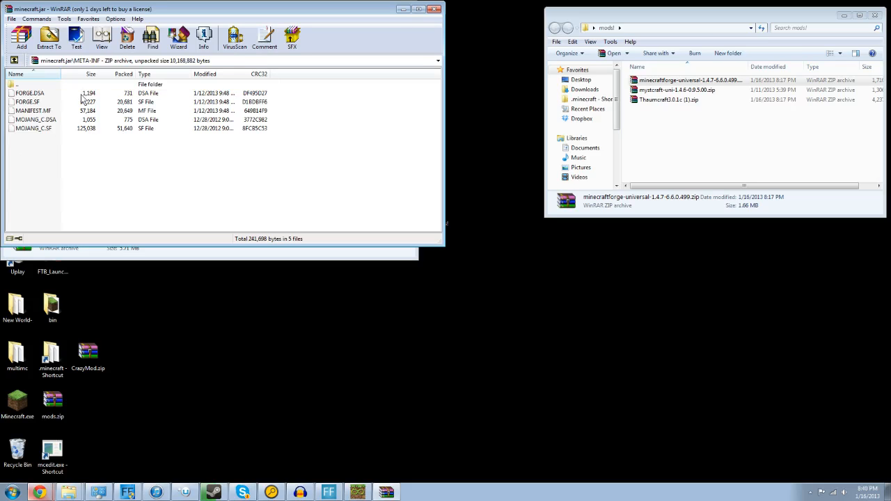
pyautogui.click(49, 111)
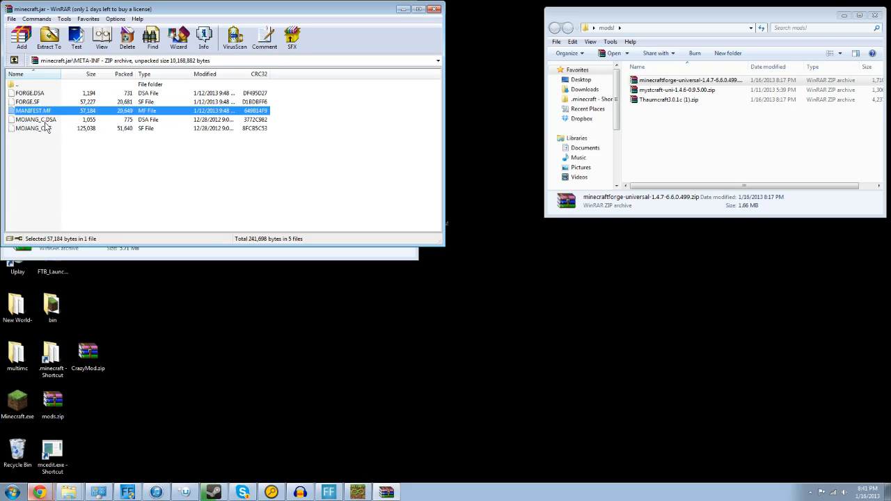
pyautogui.press('Down')
pyautogui.press('Down')
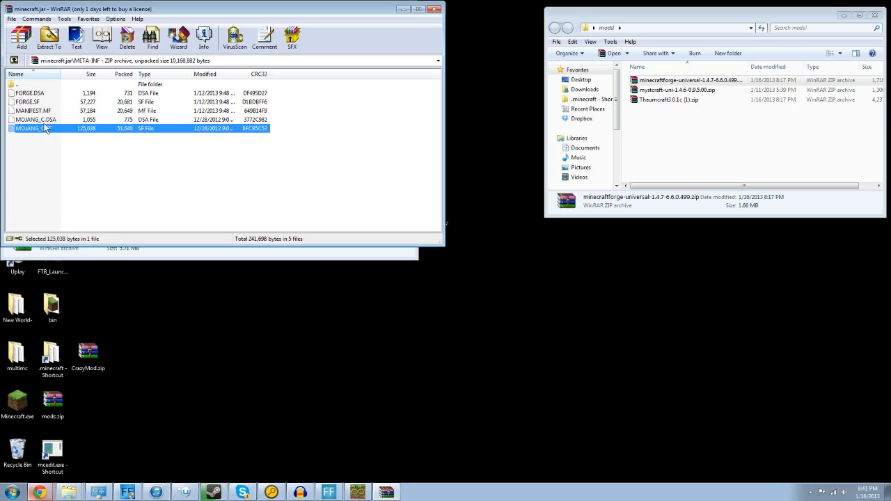
pyautogui.click(11, 62)
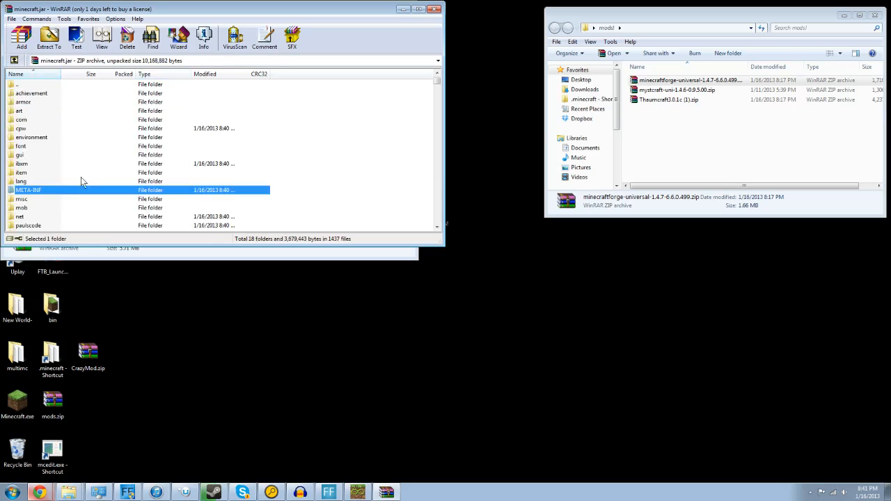
pyautogui.press('F2')
pyautogui.click(301, 182)
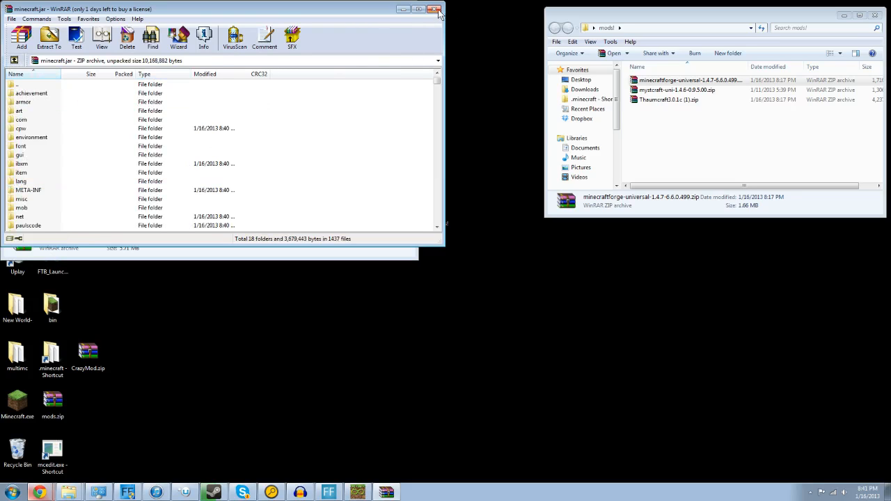
pyautogui.click(29, 191)
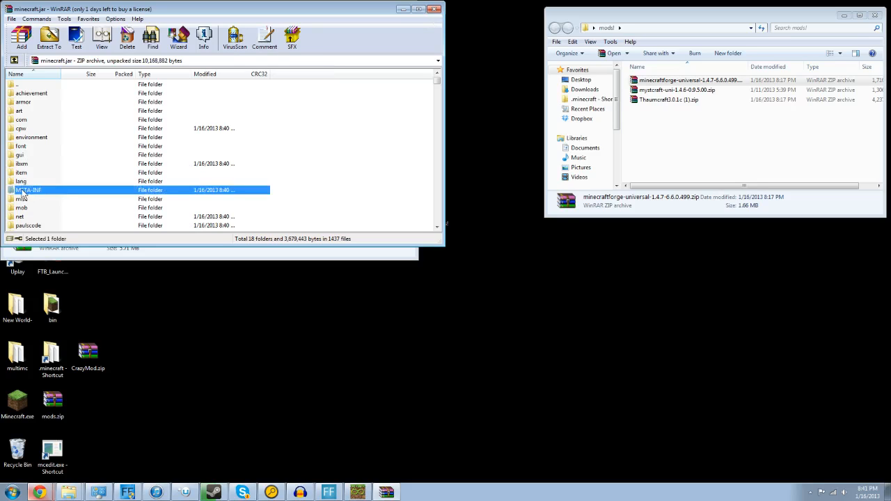
pyautogui.rightClick(16, 190)
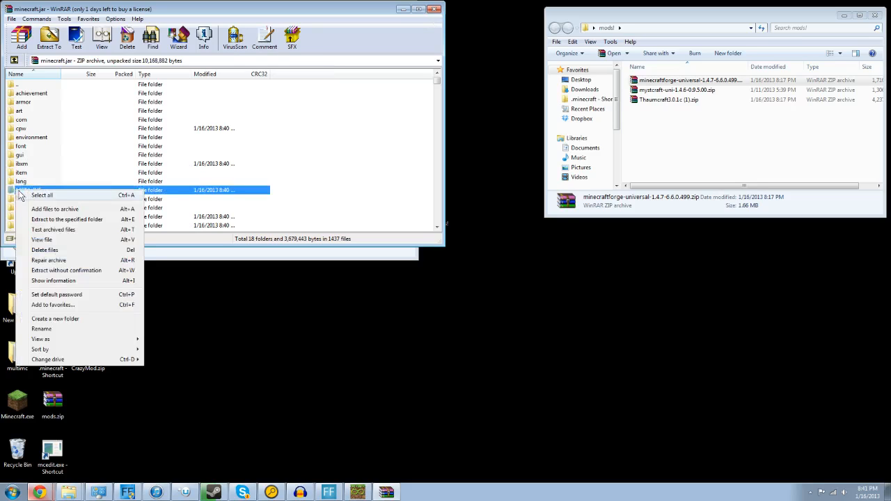
pyautogui.click(212, 360)
pyautogui.click(398, 154)
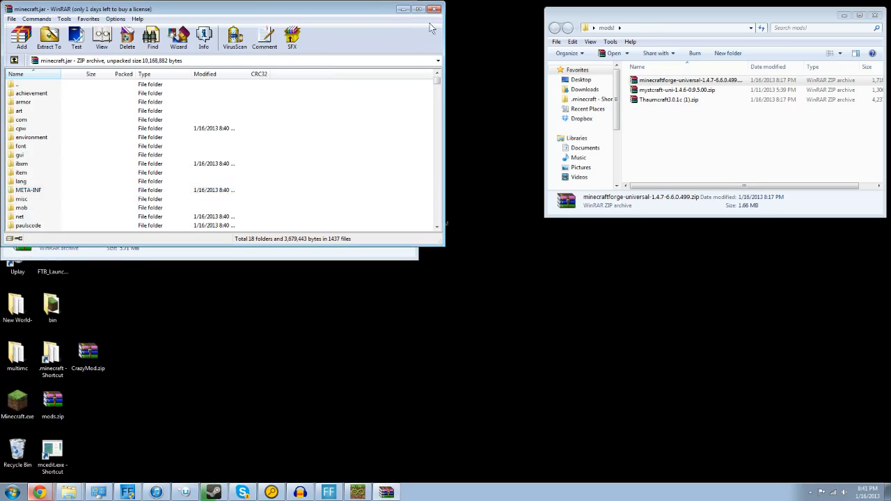
# Step: Close minecraft.jar, test-launch Minecraft with the saved login and close the game window
pyautogui.click(434, 9)
pyautogui.click(30, 398)
pyautogui.doubleClick(30, 398)
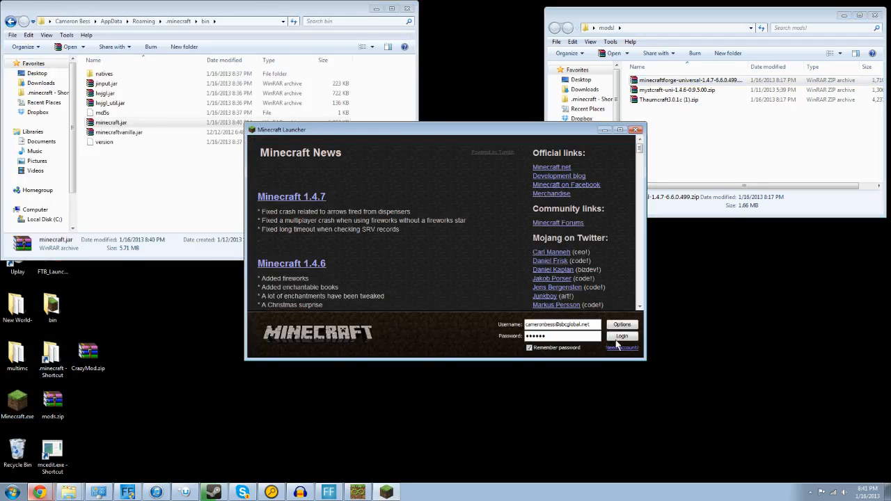
pyautogui.click(621, 337)
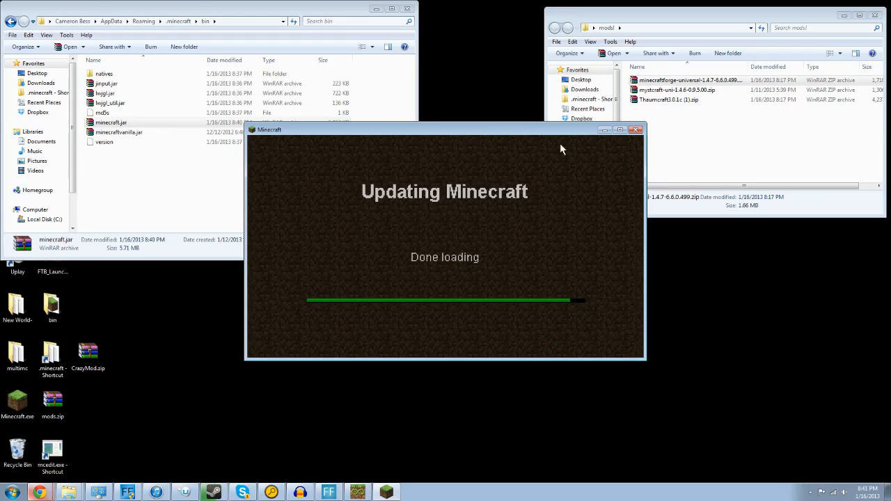
pyautogui.click(636, 131)
# Step: Reopen minecraft.jar from the bin folder, check its META-INF folder and delete that folder from the archive
pyautogui.doubleClick(111, 122)
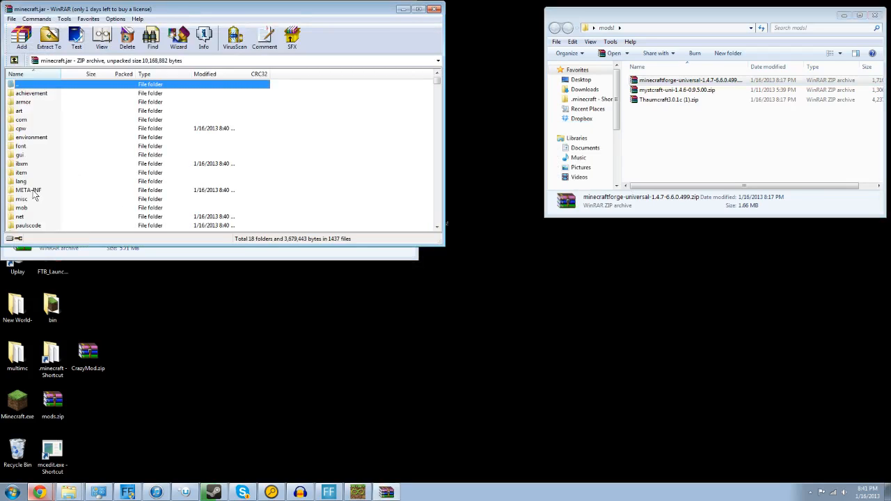
pyautogui.doubleClick(29, 190)
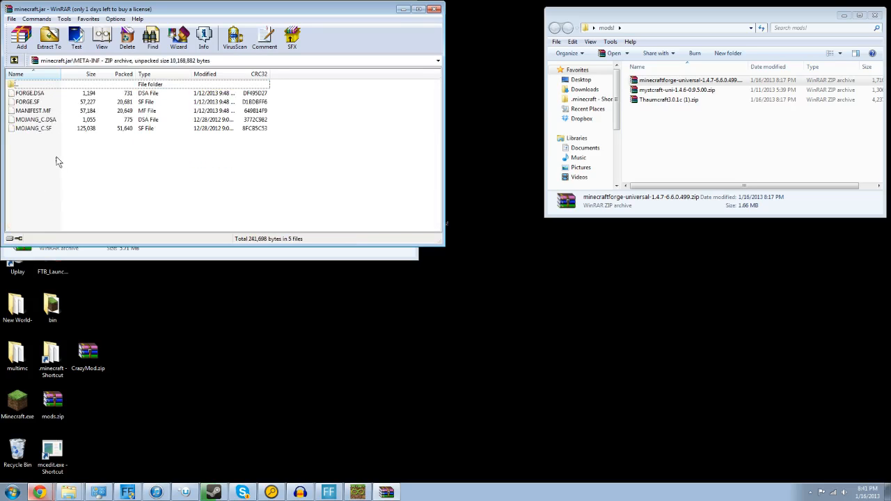
pyautogui.click(13, 61)
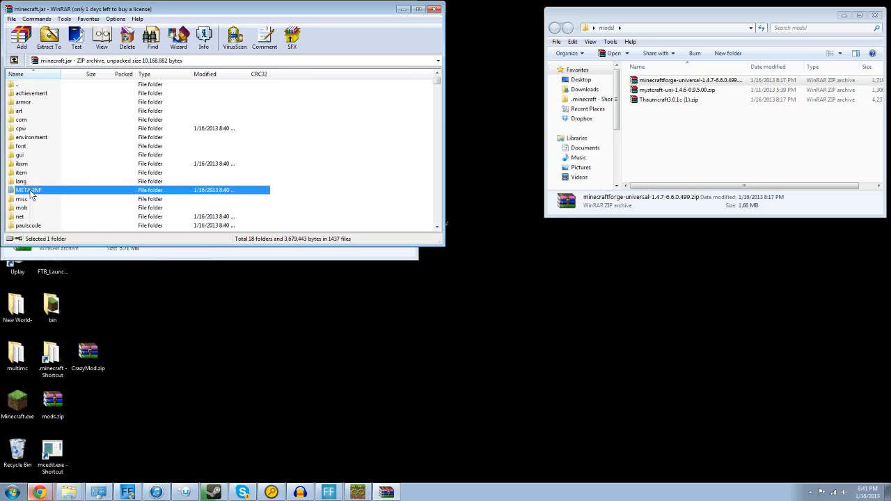
pyautogui.rightClick(31, 193)
pyautogui.click(71, 256)
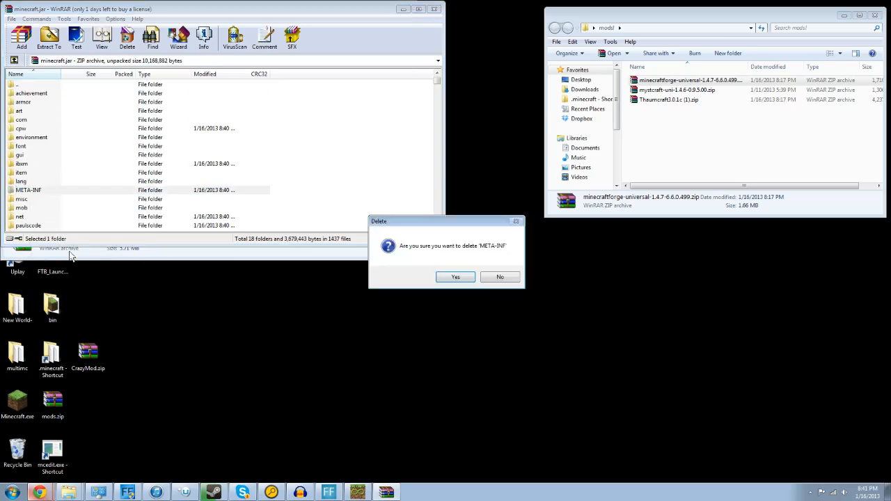
pyautogui.click(454, 279)
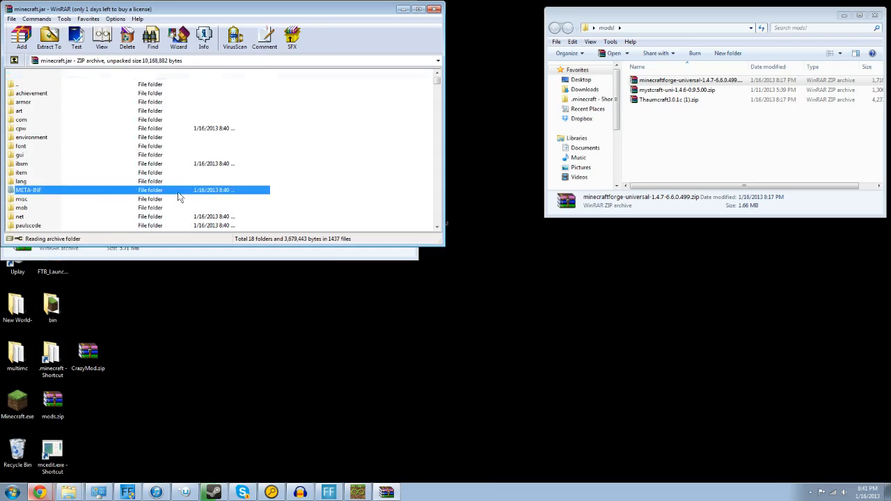
# Step: Open the minecraftforge-universal archive beside minecraft.jar, check its META-INF folder and add that folder to minecraft.jar
pyautogui.doubleClick(690, 80)
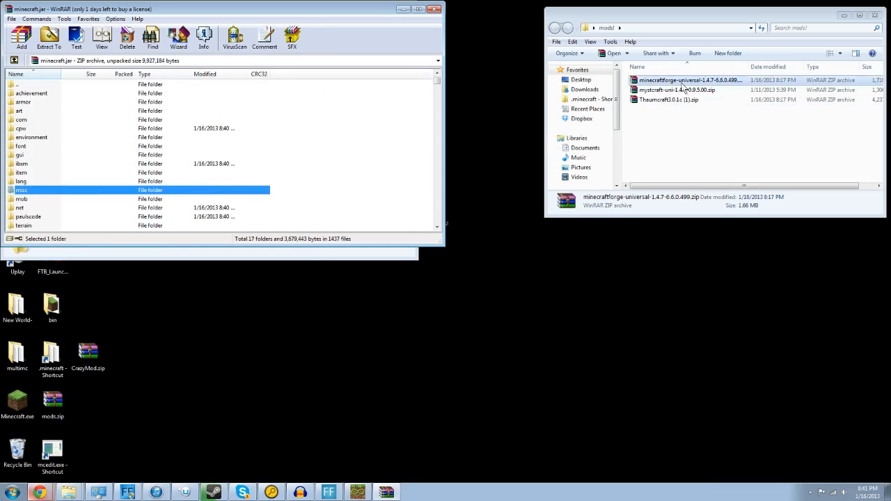
pyautogui.moveTo(94, 11); pyautogui.dragTo(546, 14)
pyautogui.doubleClick(479, 114)
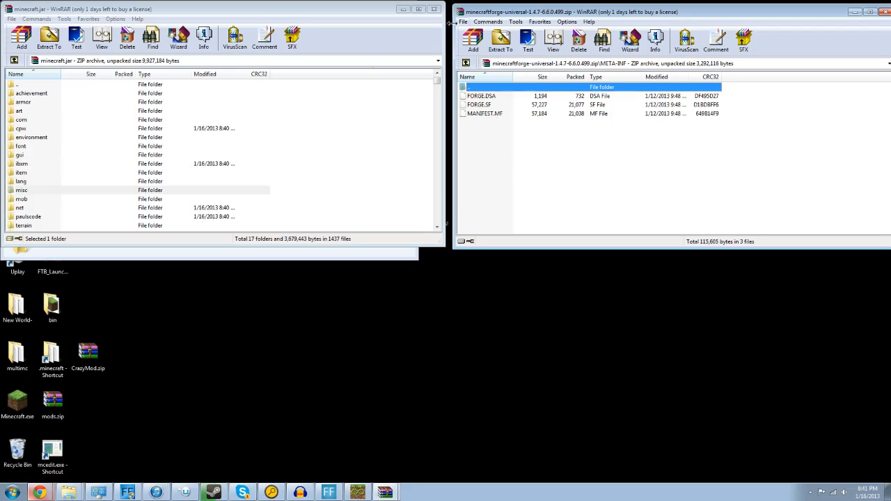
pyautogui.click(467, 64)
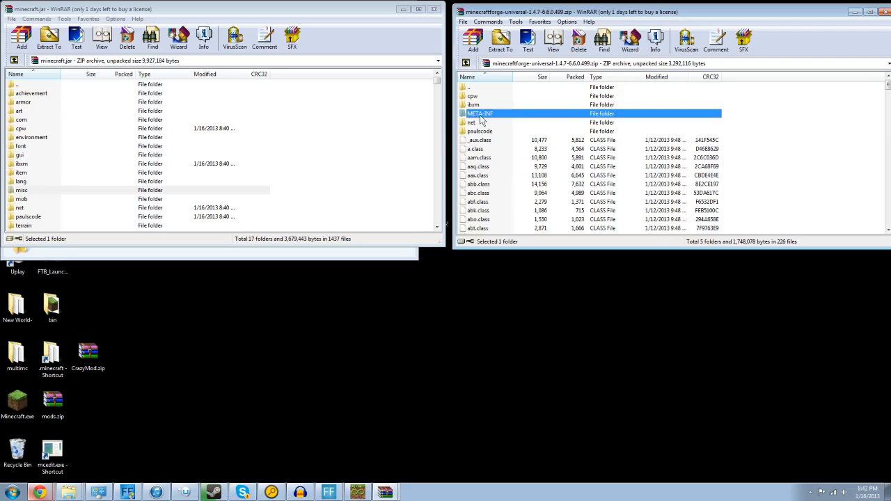
pyautogui.click(380, 148)
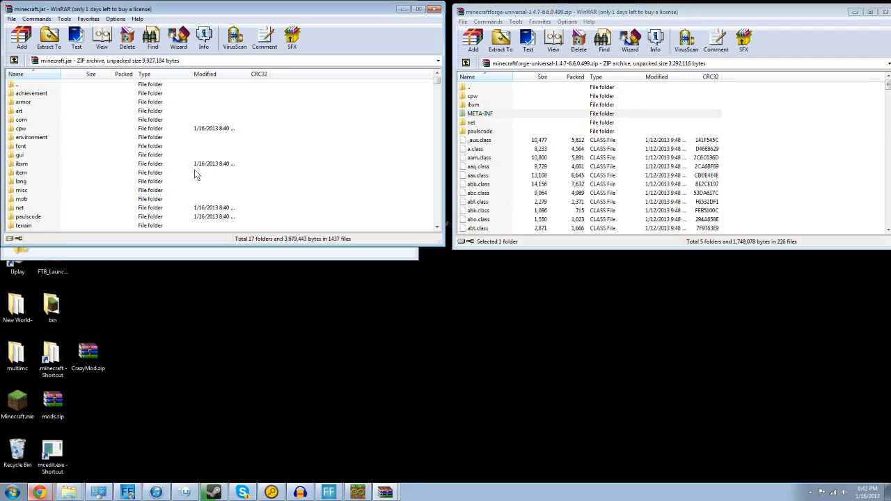
pyautogui.moveTo(490, 120); pyautogui.dragTo(357, 152)
pyautogui.click(235, 201)
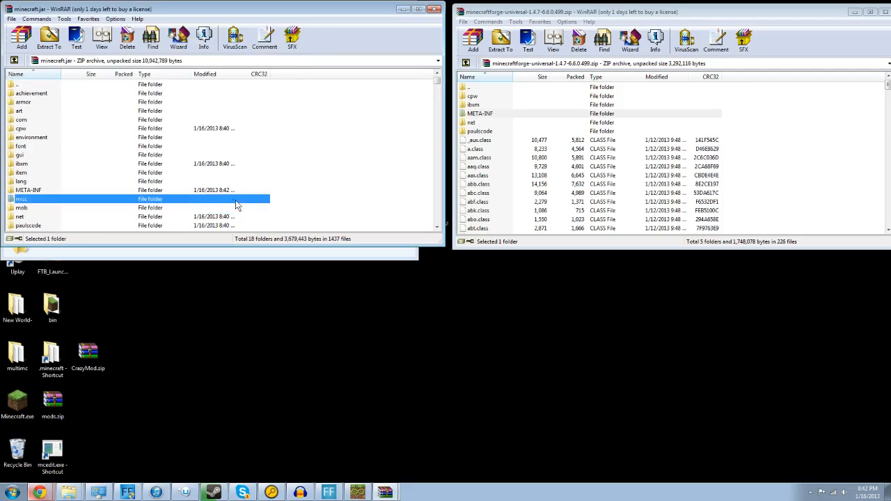
pyautogui.click(20, 191)
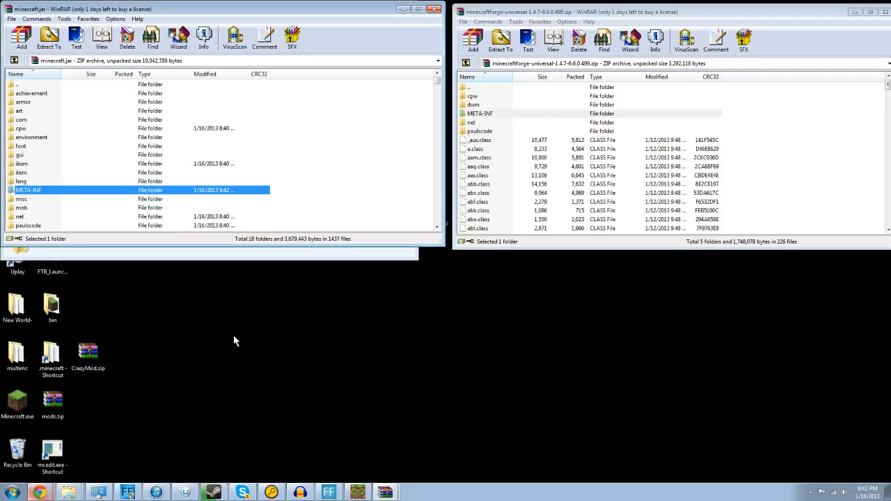
# Step: Close the Forge archive and launch Minecraft with the saved login
pyautogui.click(883, 12)
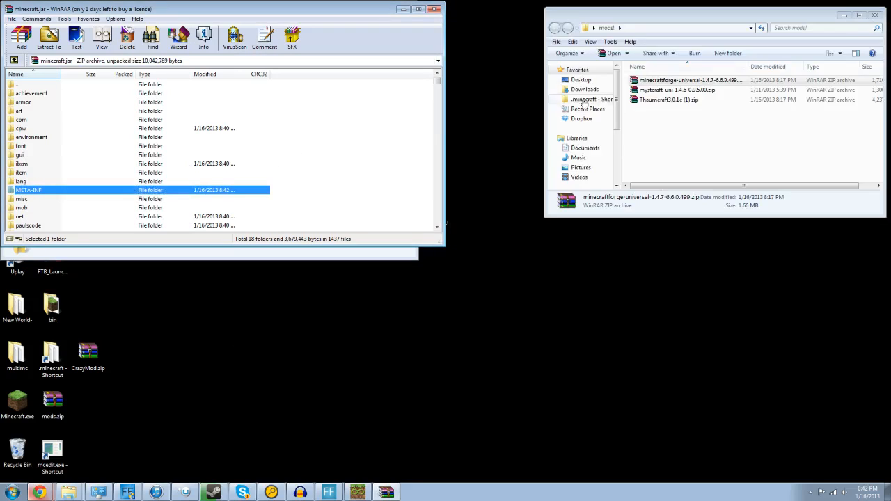
pyautogui.click(19, 407)
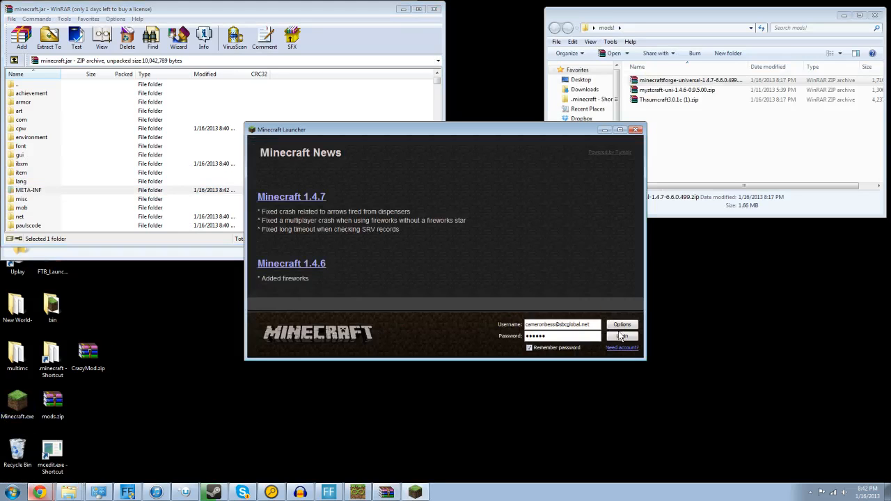
pyautogui.click(621, 334)
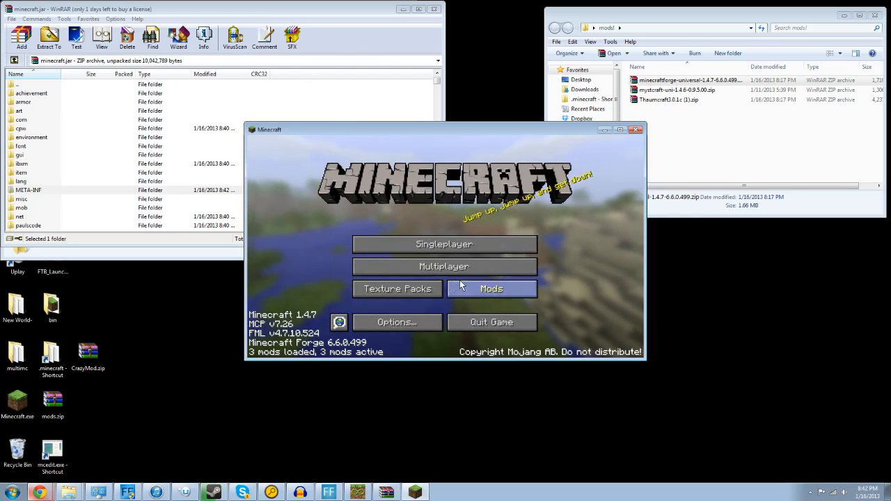
# Step: View the Minecraft Coder Pack, Minecraft Forge and Forge Mod Loader entries in the Mod List and quit the game
pyautogui.click(466, 293)
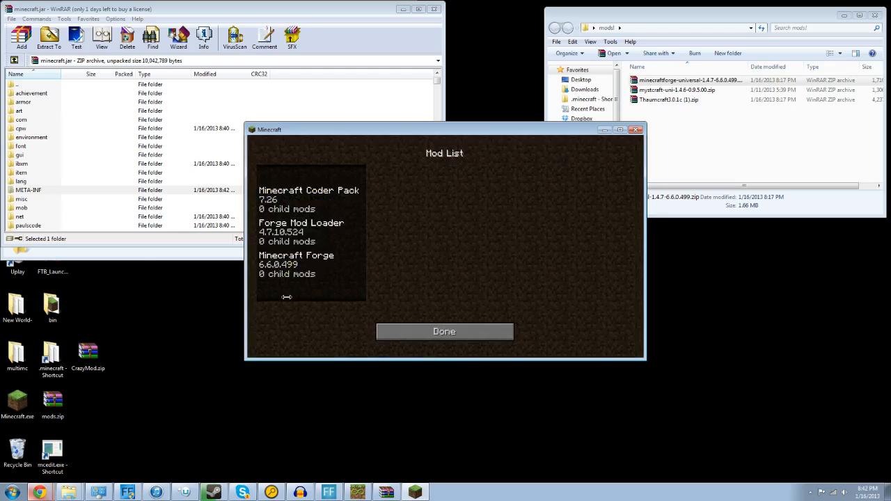
pyautogui.click(281, 203)
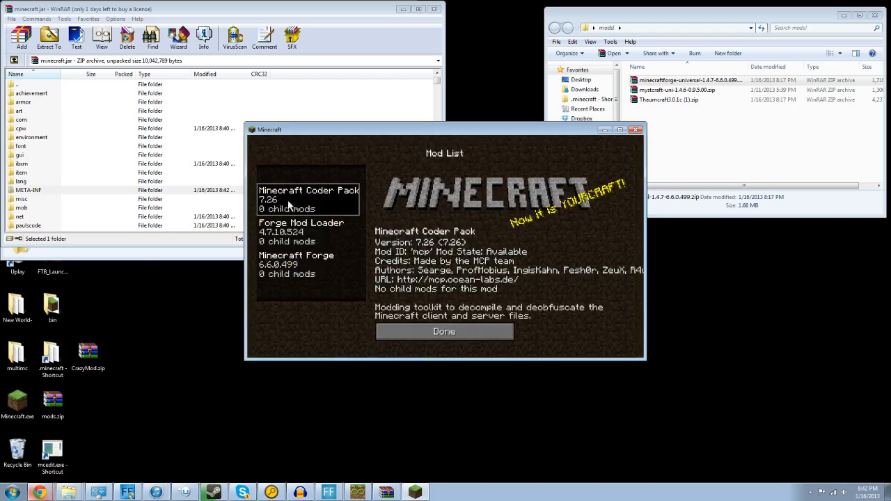
pyautogui.click(327, 263)
pyautogui.click(326, 228)
pyautogui.click(321, 200)
pyautogui.click(394, 340)
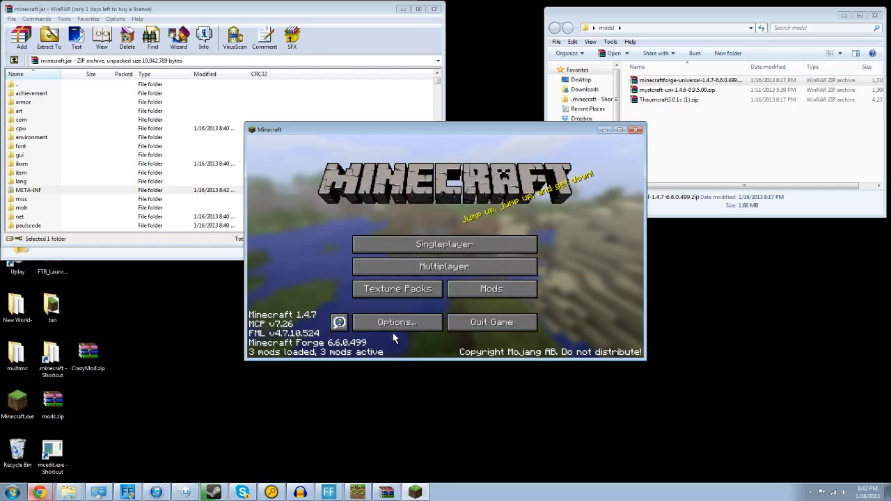
pyautogui.click(469, 324)
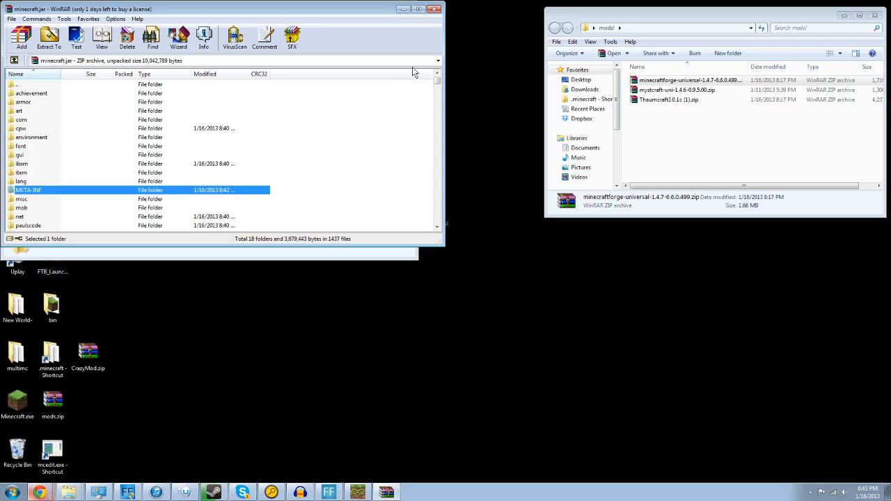
# Step: Close minecraft.jar and go up from the bin folder to the .minecraft folder
pyautogui.moveTo(292, 12); pyautogui.dragTo(510, 146)
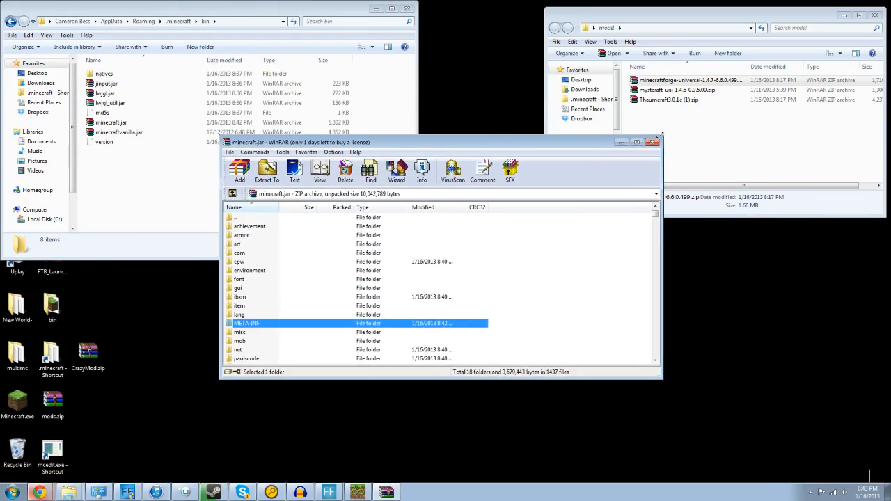
pyautogui.click(652, 142)
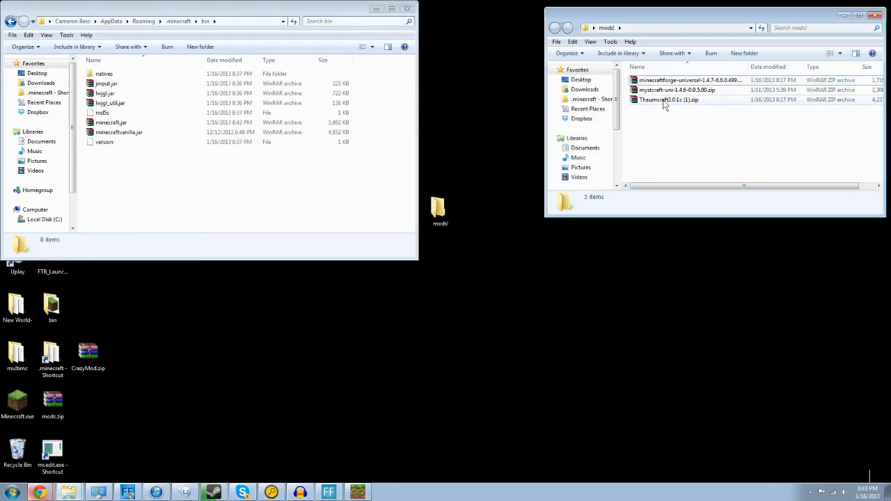
pyautogui.click(175, 21)
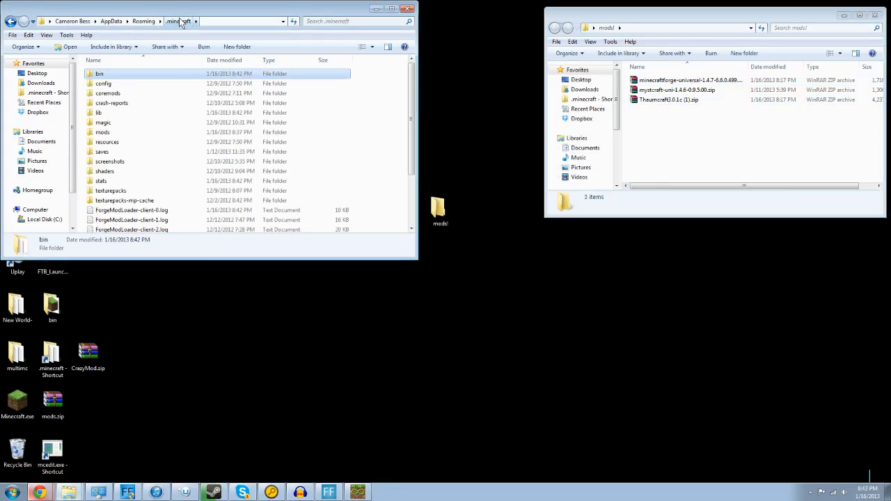
# Step: Switch to MultiMC, check Mystcraft and Thaumcraft in the Whatever instance's mods folder list, and minimize MultiMC
pyautogui.click(114, 133)
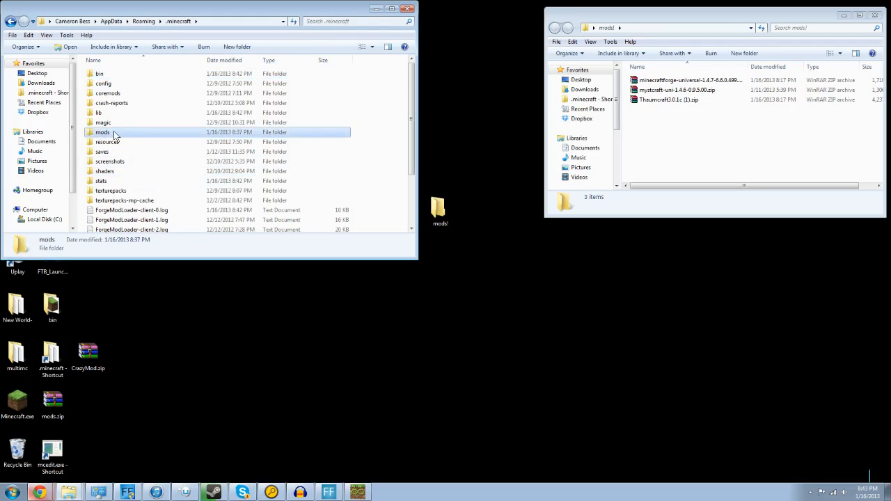
pyautogui.click(358, 492)
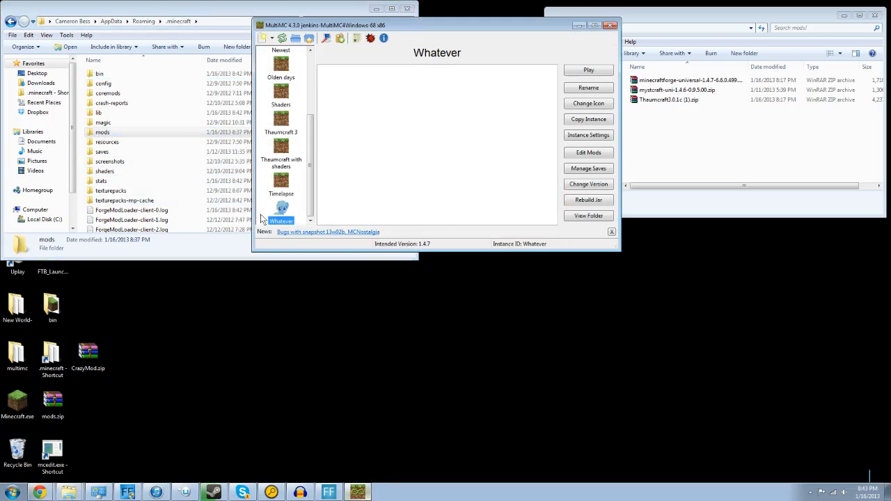
pyautogui.click(578, 155)
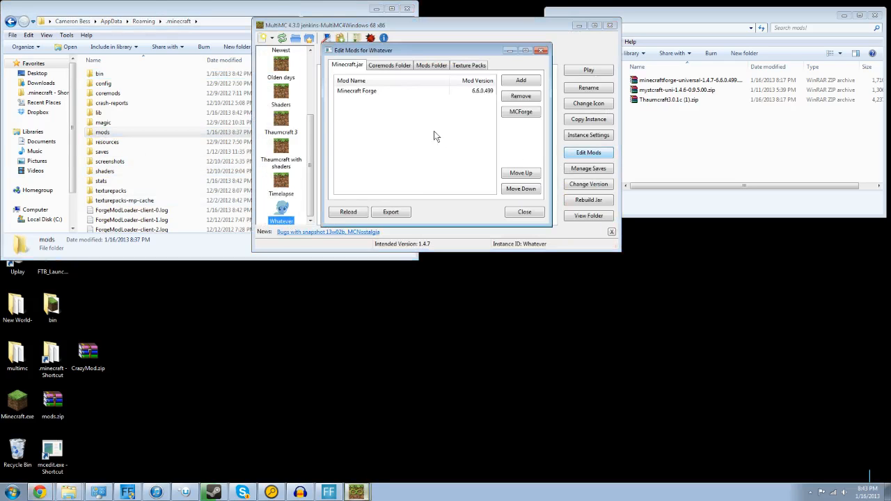
pyautogui.click(429, 65)
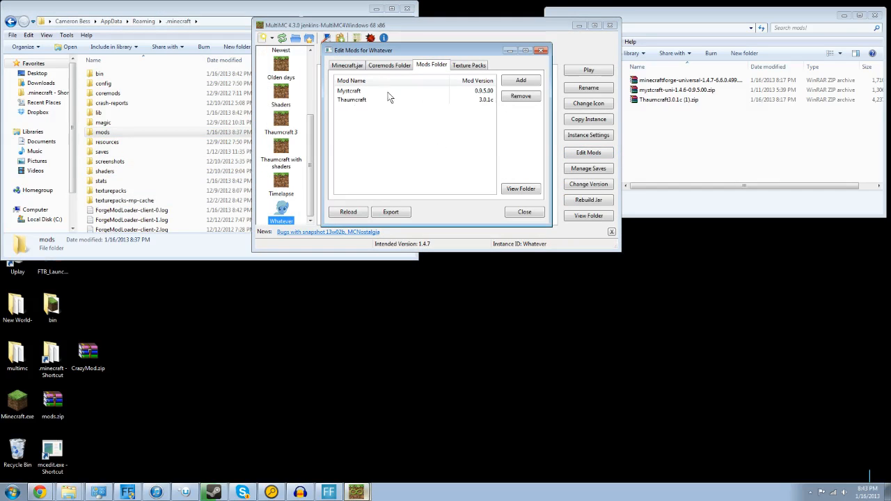
pyautogui.click(356, 101)
pyautogui.click(352, 92)
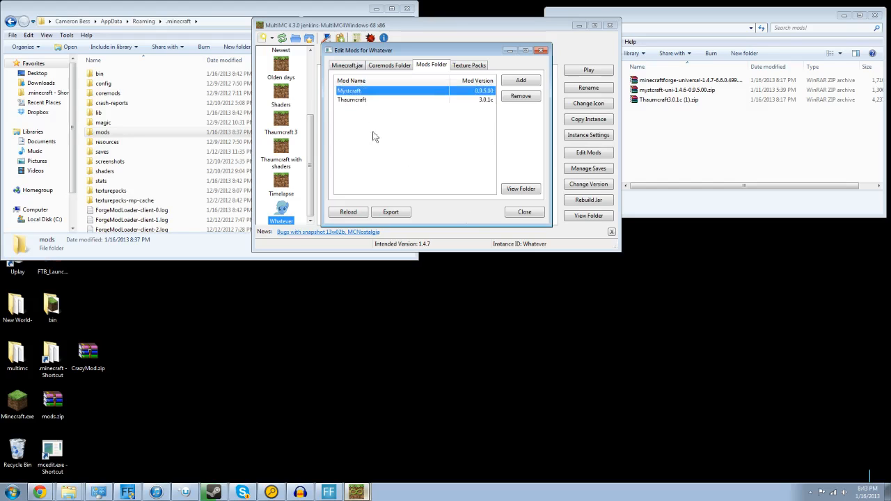
pyautogui.click(523, 212)
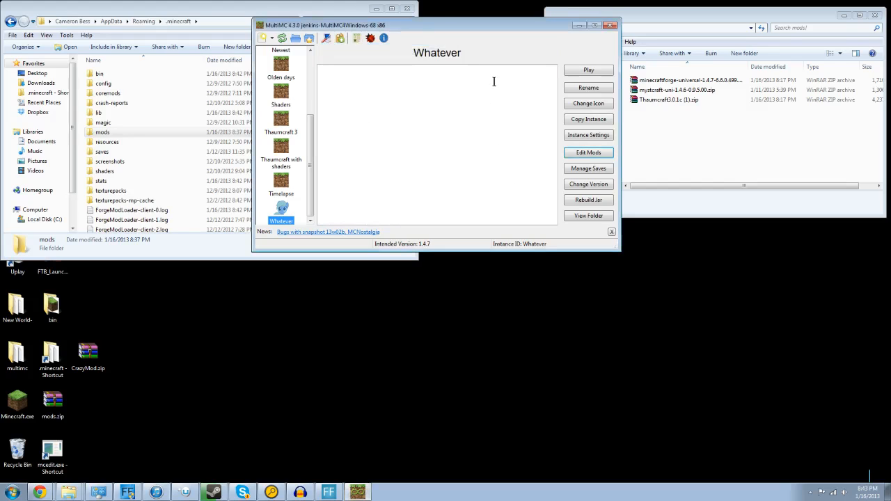
pyautogui.click(579, 26)
# Step: Open the mods folder inside .minecraft
pyautogui.click(109, 133)
pyautogui.click(144, 132)
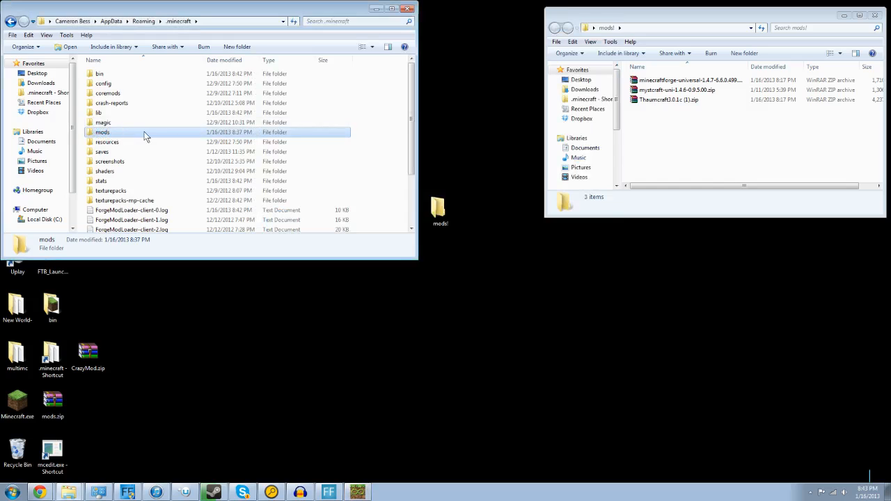
pyautogui.doubleClick(103, 134)
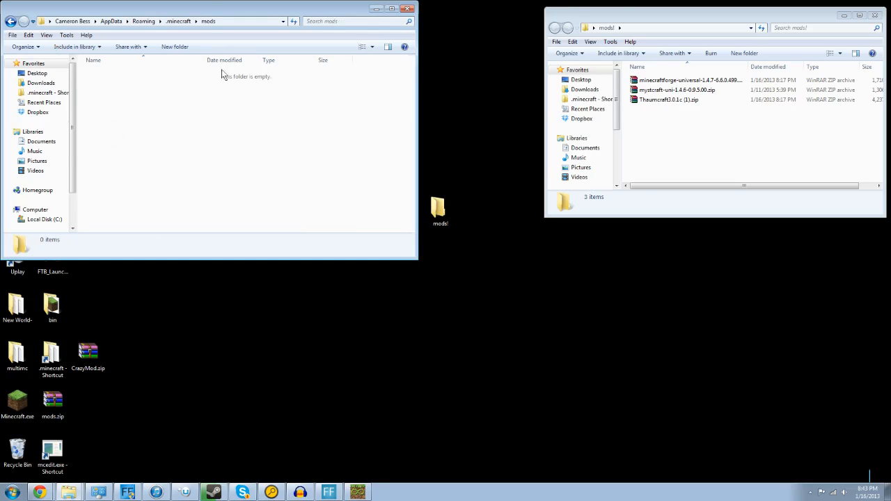
# Step: Copy mystcraft-uni-1.4.6-0.9.5.00.zip and Thaumcraft3.0.1c (1).zip from the mods! folder into the .minecraft mods folder
pyautogui.click(766, 101)
pyautogui.click(708, 127)
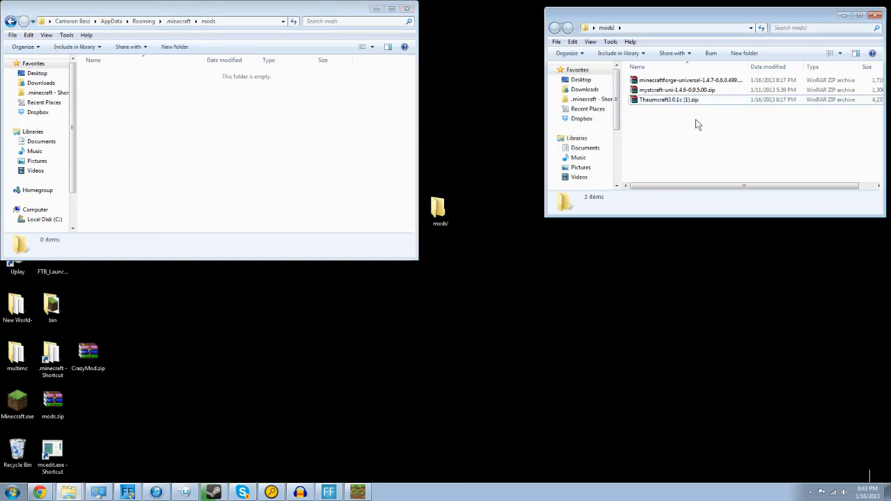
pyautogui.click(689, 99)
pyautogui.rightClick(691, 105)
pyautogui.click(660, 105)
pyautogui.moveTo(667, 119); pyautogui.dragTo(663, 91)
pyautogui.rightClick(665, 99)
pyautogui.click(694, 254)
pyautogui.click(264, 157)
pyautogui.rightClick(265, 155)
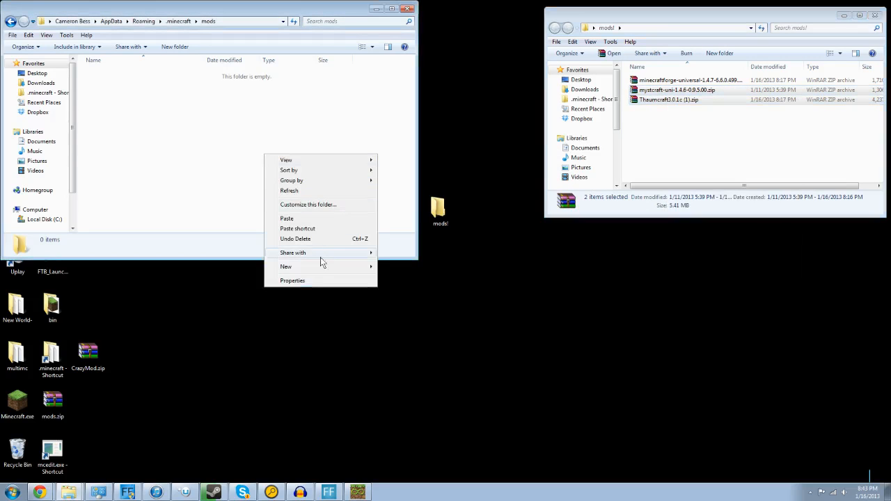
pyautogui.click(302, 219)
pyautogui.click(131, 111)
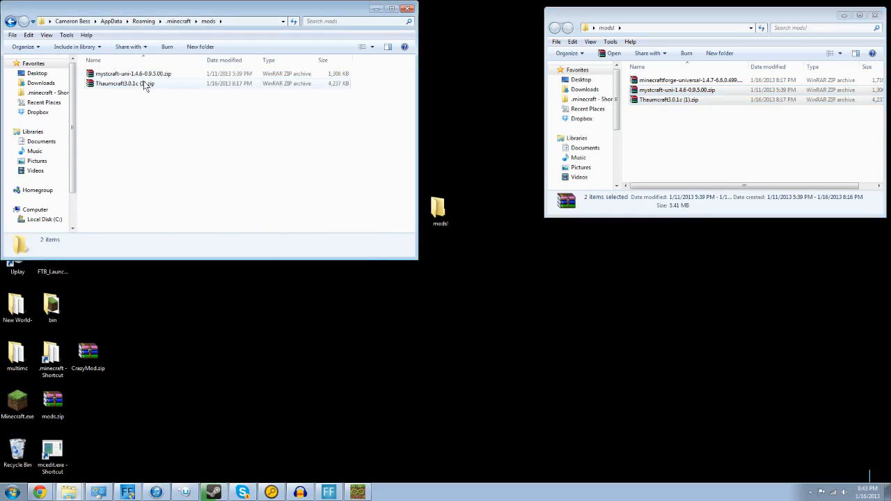
# Step: Close the .minecraft mods folder and launch Minecraft with the saved login
pyautogui.click(407, 9)
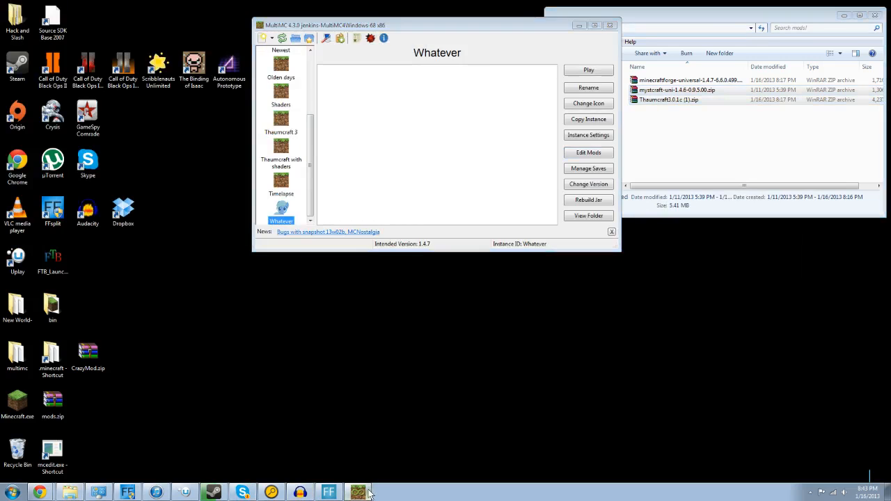
pyautogui.click(18, 402)
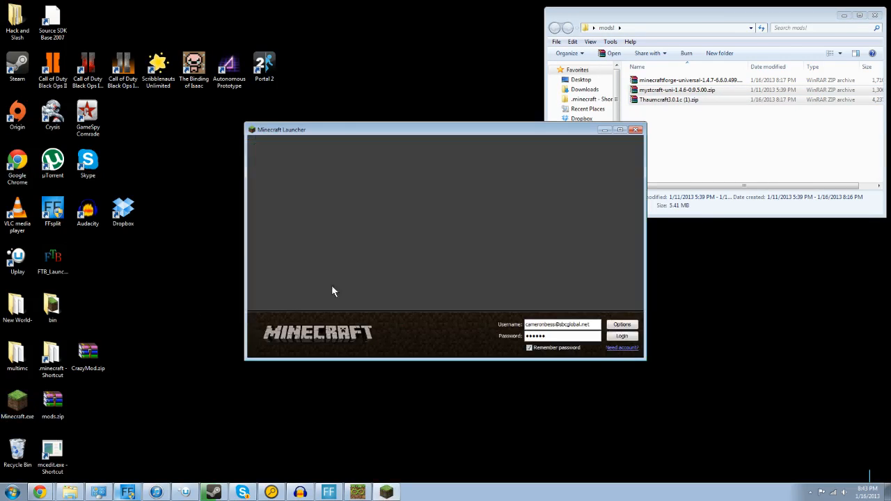
pyautogui.click(619, 334)
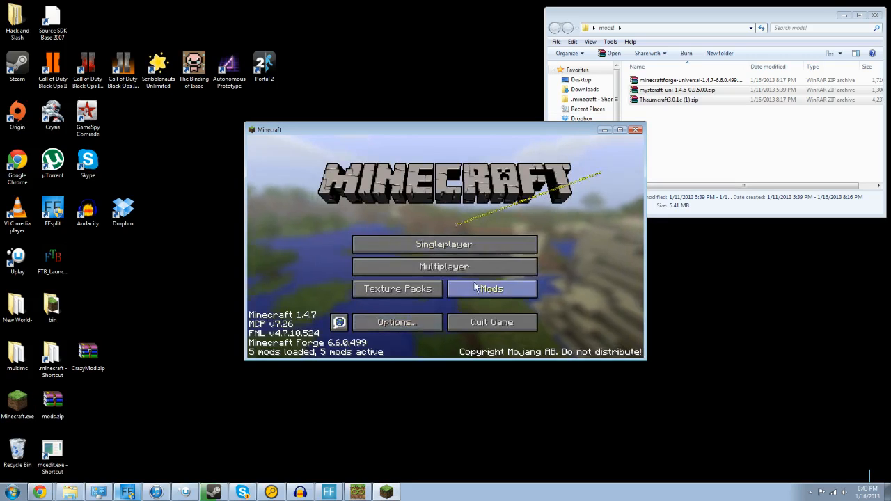
# Step: View the Thaumcraft entry in Minecraft's Mod List and quit the game
pyautogui.click(476, 287)
pyautogui.scroll(-1, 299, 243)
pyautogui.click(285, 278)
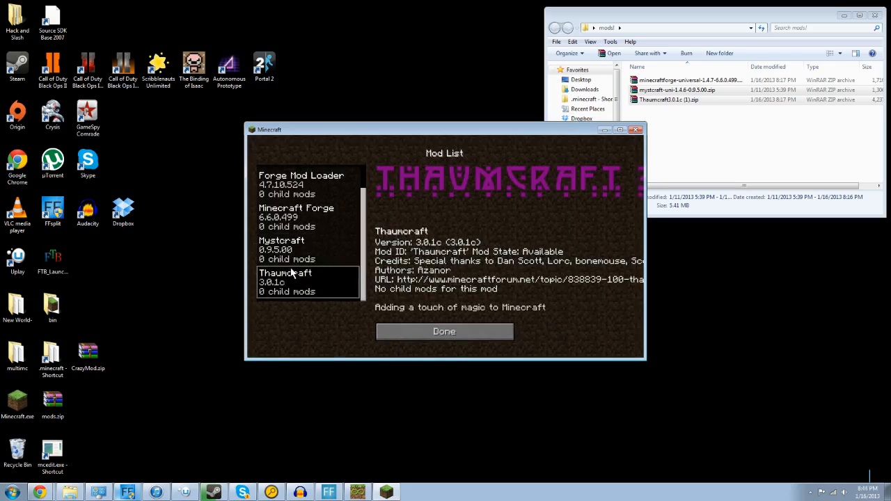
pyautogui.click(460, 333)
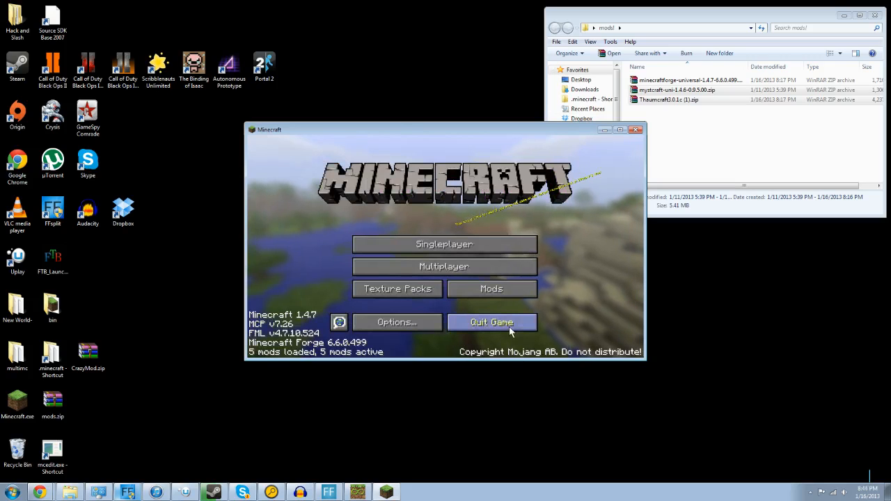
pyautogui.click(506, 328)
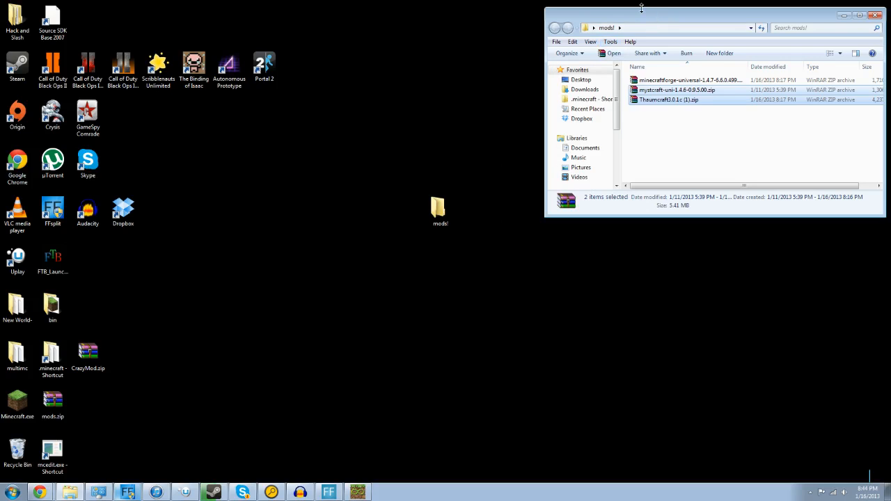
# Step: Open the Downloads folder in a new Explorer window and enlarge the window for browsing
pyautogui.moveTo(643, 19); pyautogui.dragTo(615, 25)
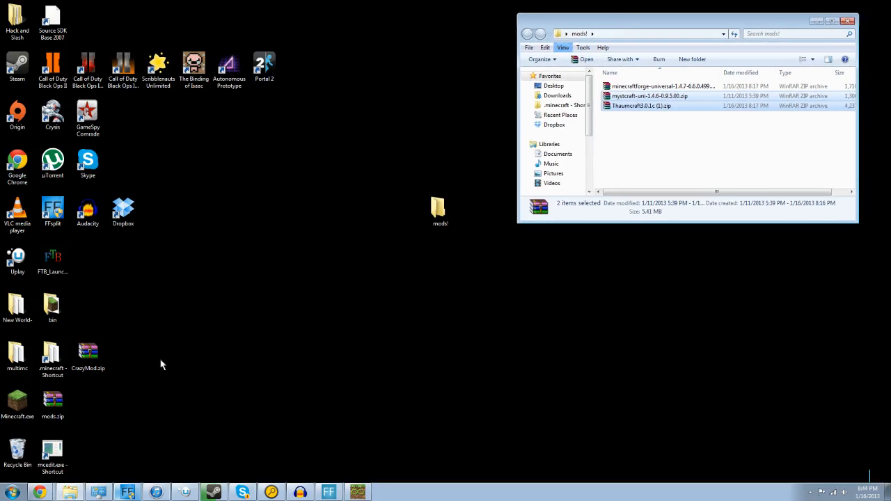
pyautogui.click(11, 492)
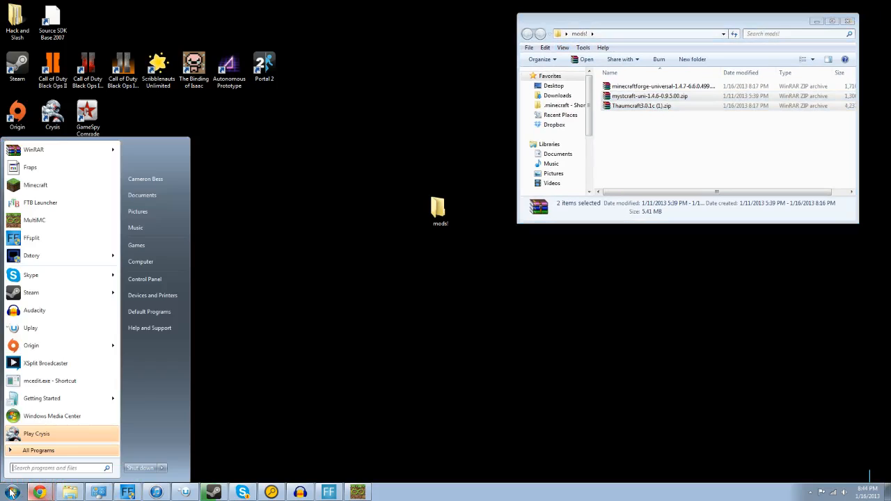
pyautogui.click(165, 266)
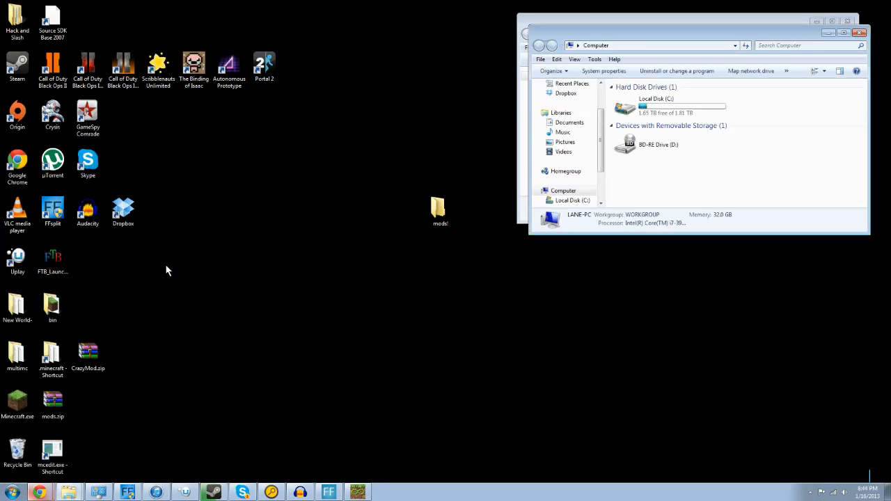
pyautogui.scroll(2, 603, 137)
pyautogui.click(578, 107)
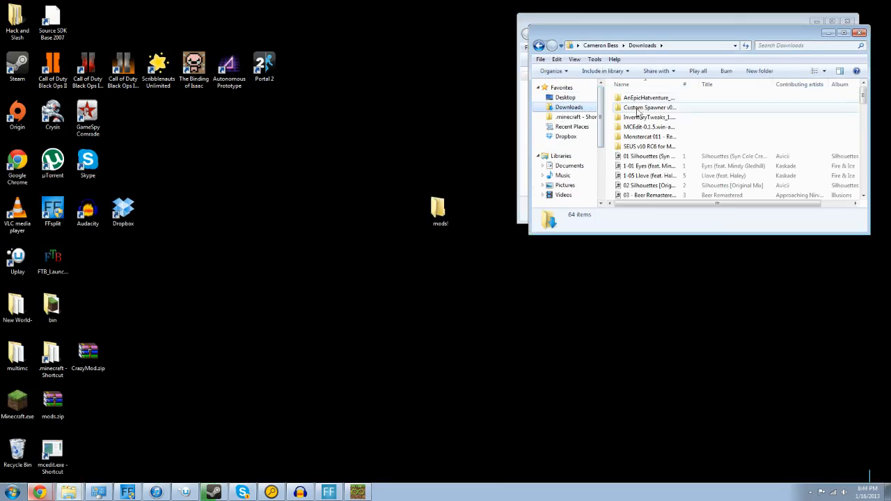
pyautogui.scroll(-1, 672, 146)
pyautogui.scroll(-1, 671, 142)
pyautogui.moveTo(864, 99); pyautogui.dragTo(740, 103)
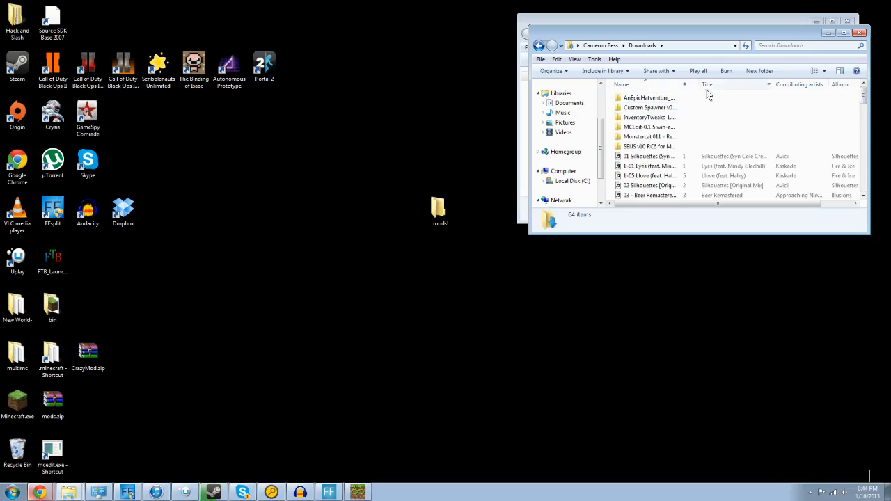
pyautogui.moveTo(759, 33); pyautogui.dragTo(589, 56)
pyautogui.moveTo(696, 257); pyautogui.dragTo(872, 313)
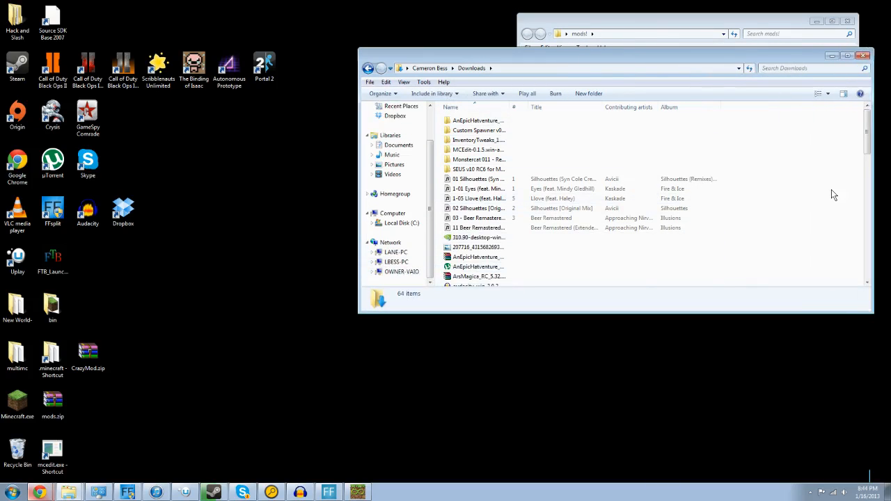
# Step: Find Direwolf20_Server.zip in Downloads, move it to the desktop and close the Downloads window
pyautogui.scroll(-15, 832, 191)
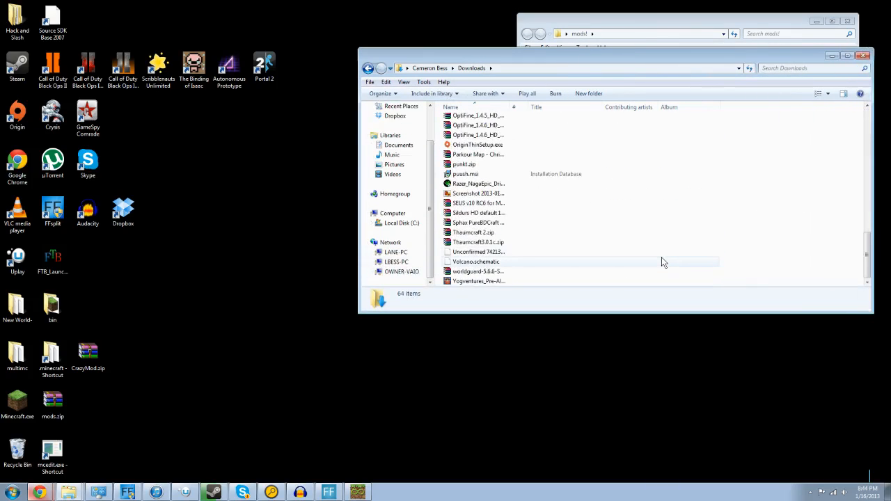
pyautogui.scroll(9, 649, 247)
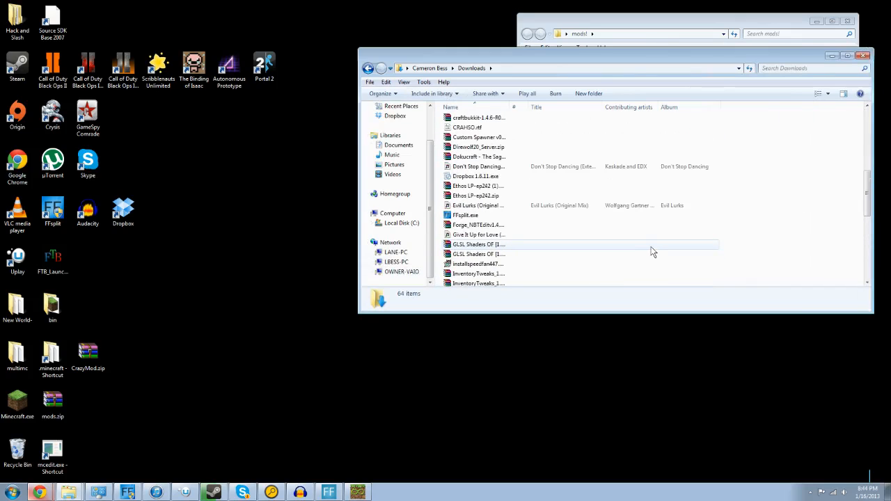
pyautogui.click(468, 148)
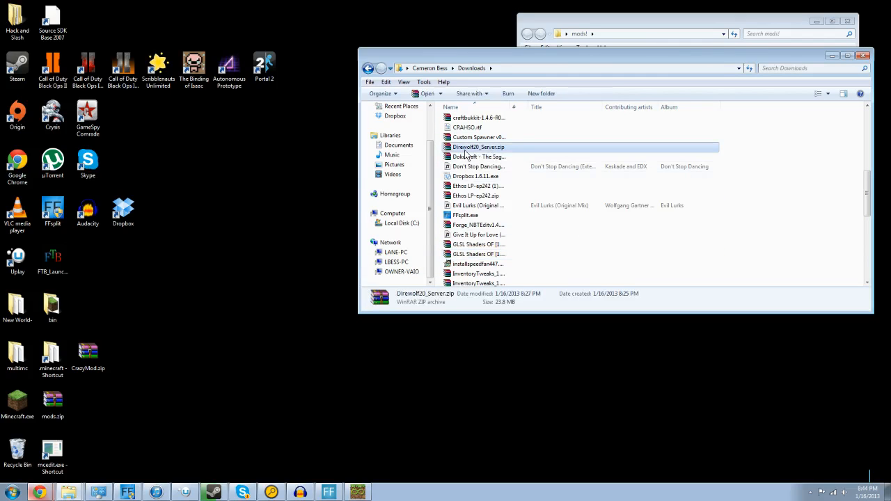
pyautogui.moveTo(467, 150); pyautogui.dragTo(370, 208)
pyautogui.click(864, 56)
# Step: Check the contents of Direwolf20_Server.zip and extract the archive to a Direwolf20_Server folder on the desktop
pyautogui.doubleClick(369, 203)
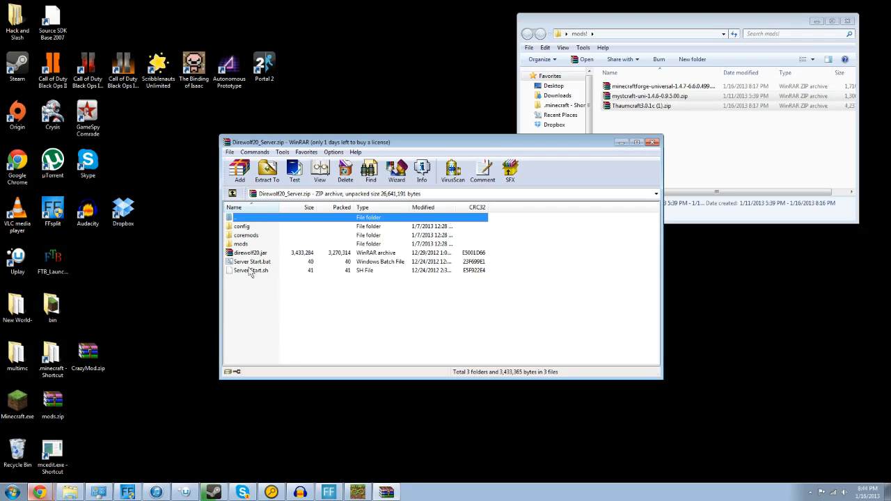
pyautogui.click(653, 143)
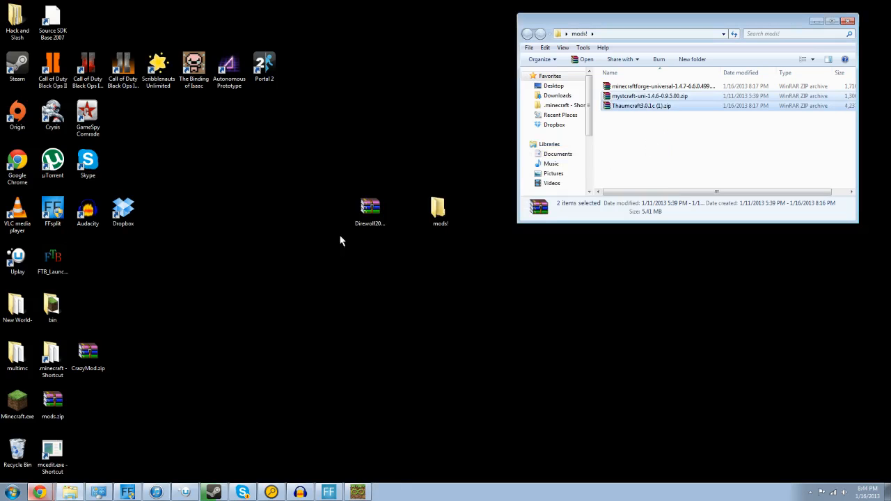
pyautogui.rightClick(361, 213)
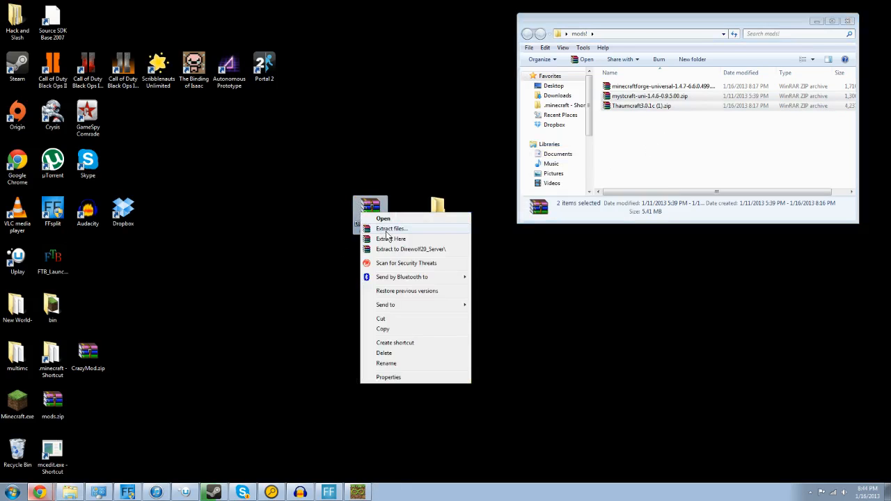
pyautogui.click(388, 230)
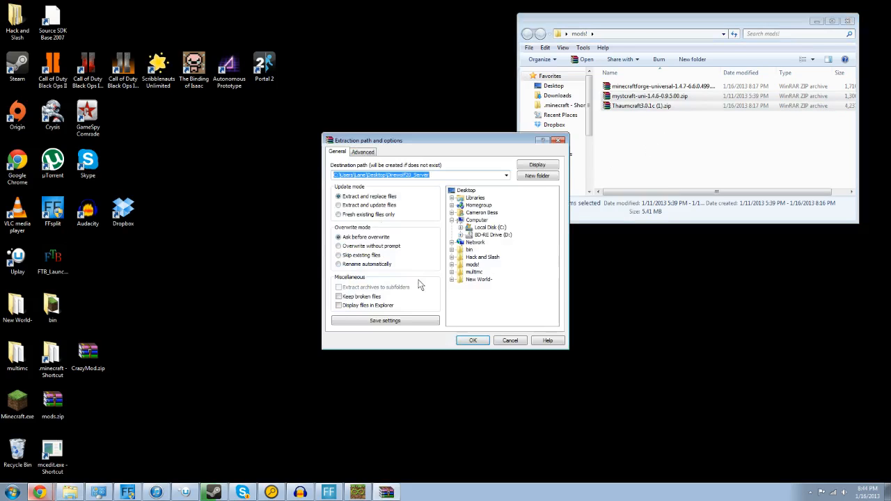
pyautogui.click(474, 341)
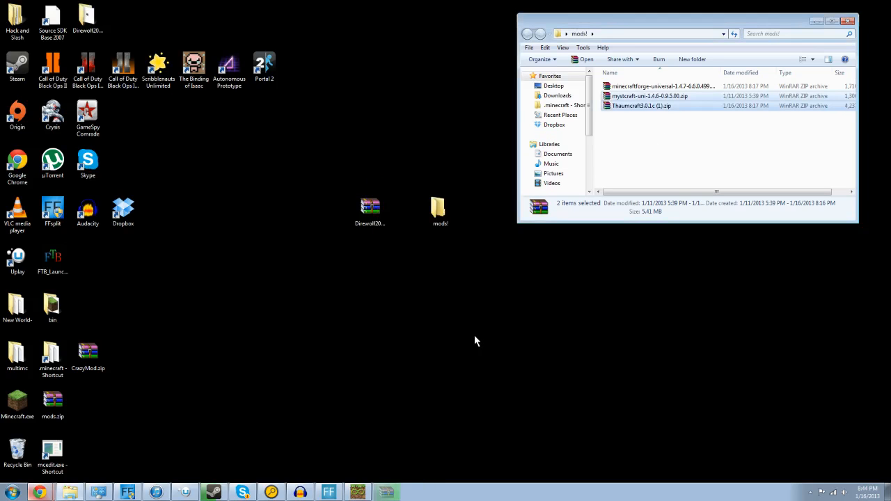
# Step: Move the extracted Direwolf20_Server folder beside its archive on the desktop and delete the zip
pyautogui.moveTo(88, 18); pyautogui.dragTo(295, 195)
pyautogui.rightClick(385, 208)
pyautogui.click(436, 352)
pyautogui.click(484, 284)
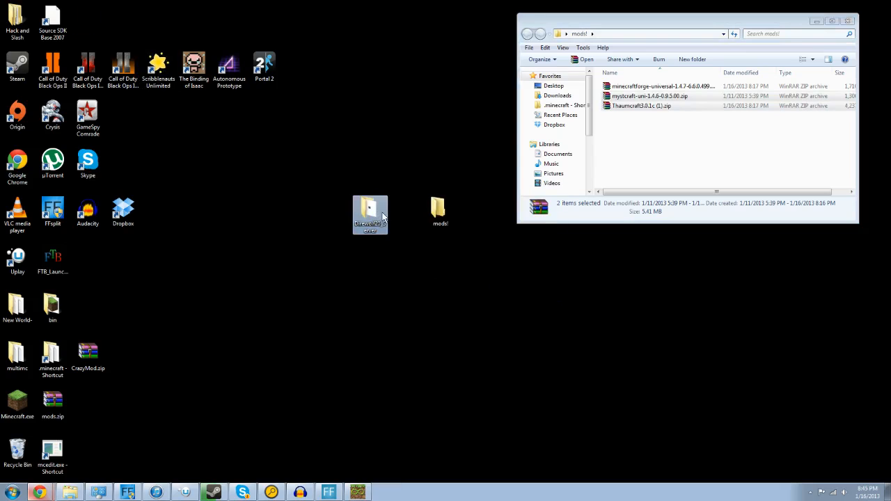
# Step: Open the Direwolf20_Server folder, run Server Start.bat and bring the folder window back to the front
pyautogui.doubleClick(335, 212)
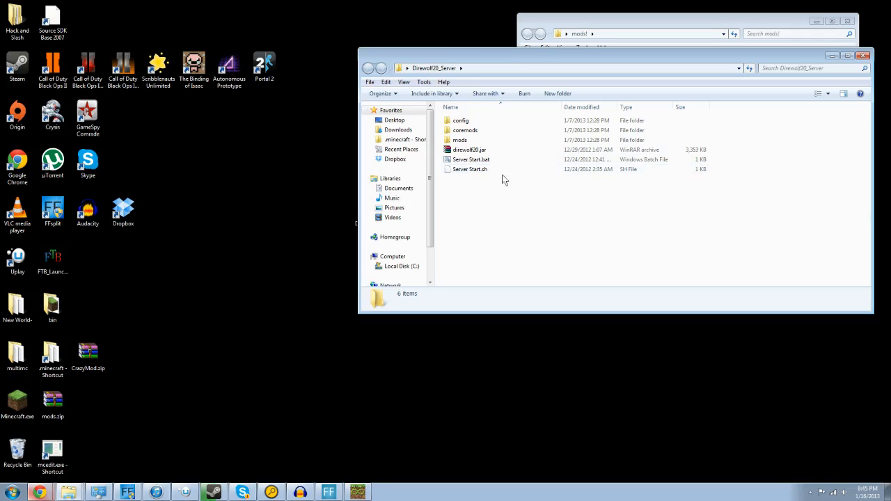
pyautogui.doubleClick(467, 162)
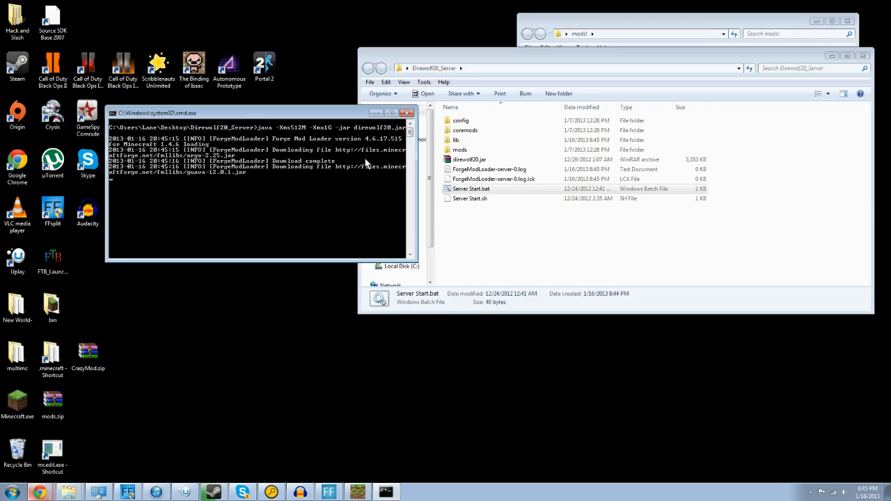
pyautogui.click(476, 226)
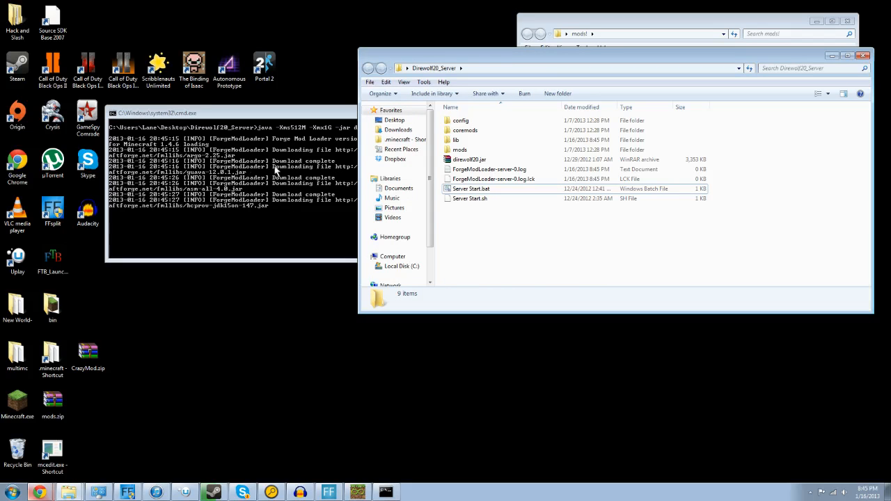
# Step: Examine the contents of the mods and coremods folders inside Direwolf20_Server
pyautogui.doubleClick(459, 150)
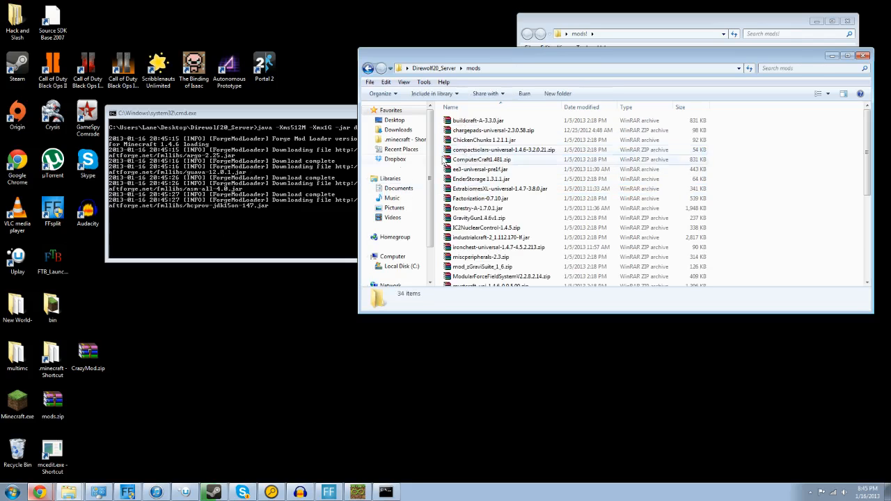
pyautogui.scroll(-5, 562, 144)
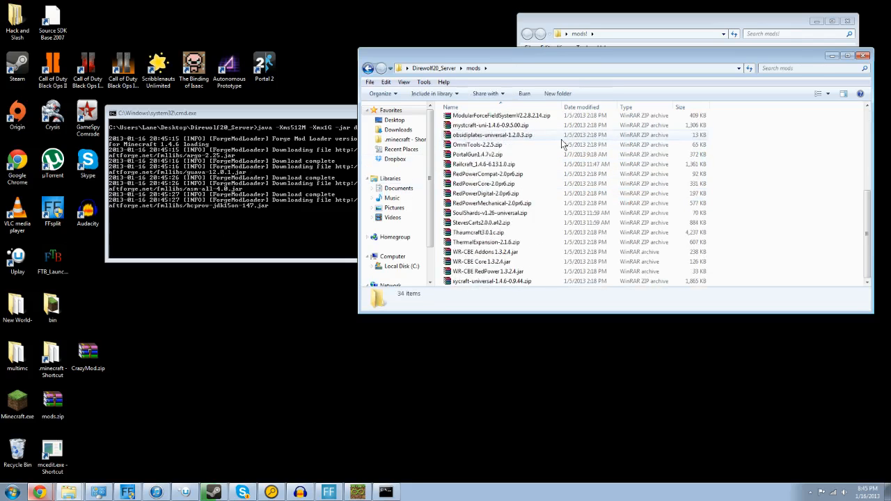
pyautogui.click(368, 69)
pyautogui.click(467, 132)
pyautogui.doubleClick(468, 132)
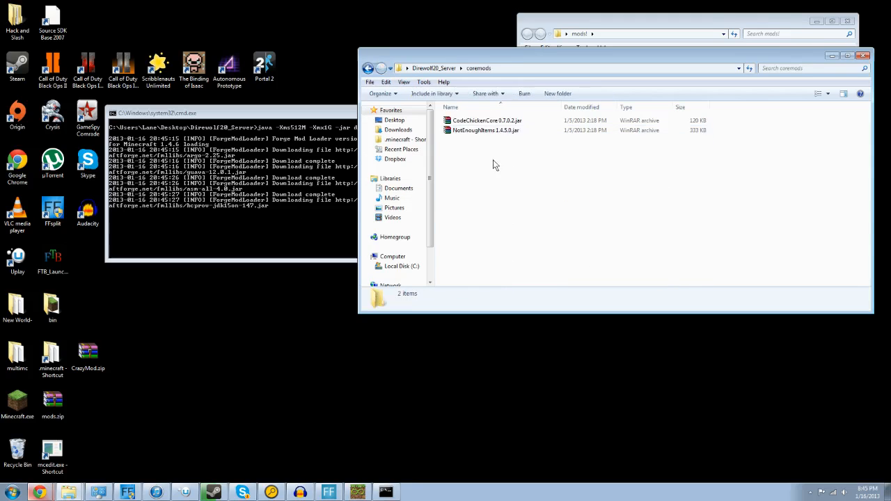
pyautogui.click(369, 68)
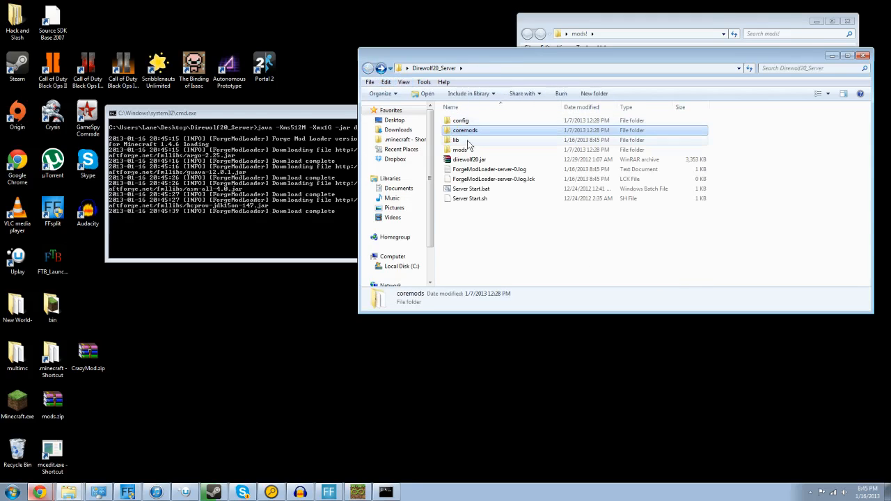
# Step: Bring the server console forward and move the Minecraft server window clear of its log and the folder listing
pyautogui.click(344, 216)
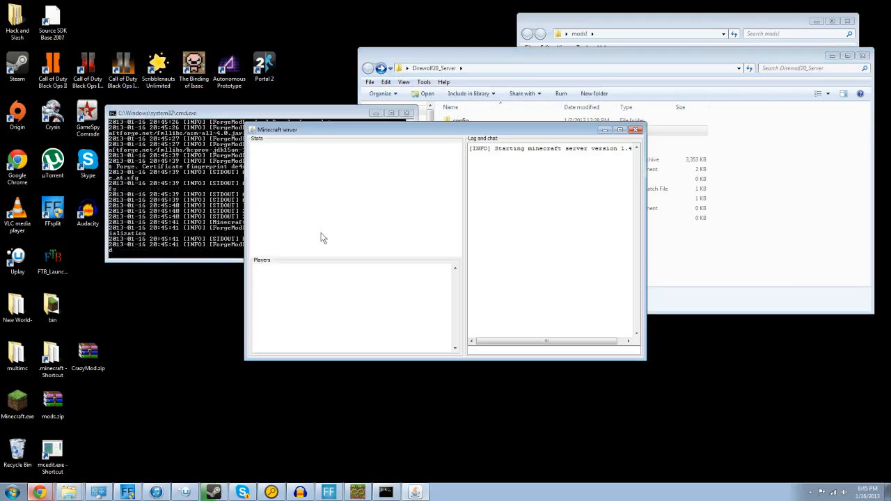
pyautogui.moveTo(467, 133); pyautogui.dragTo(382, 199)
pyautogui.click(387, 175)
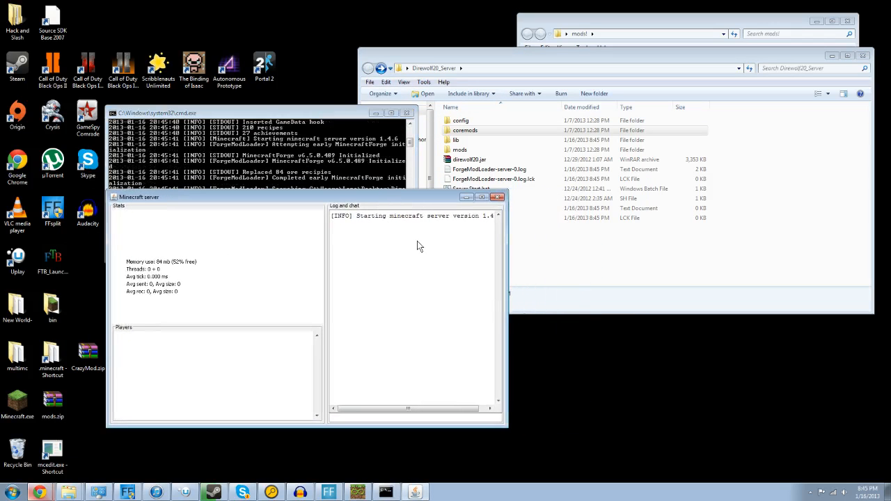
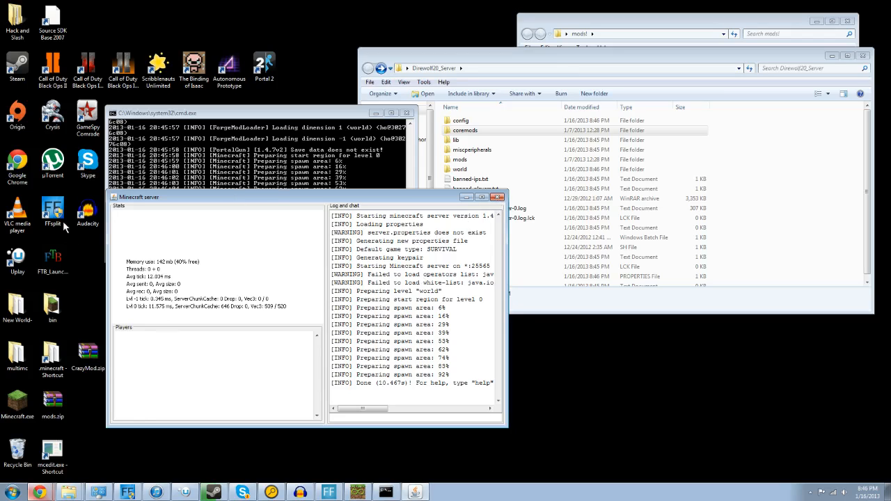
# Step: Open the Feed the Beast Launcher, look through its modpack list for the Direwolf20 Pack, and close the launcher
pyautogui.click(65, 267)
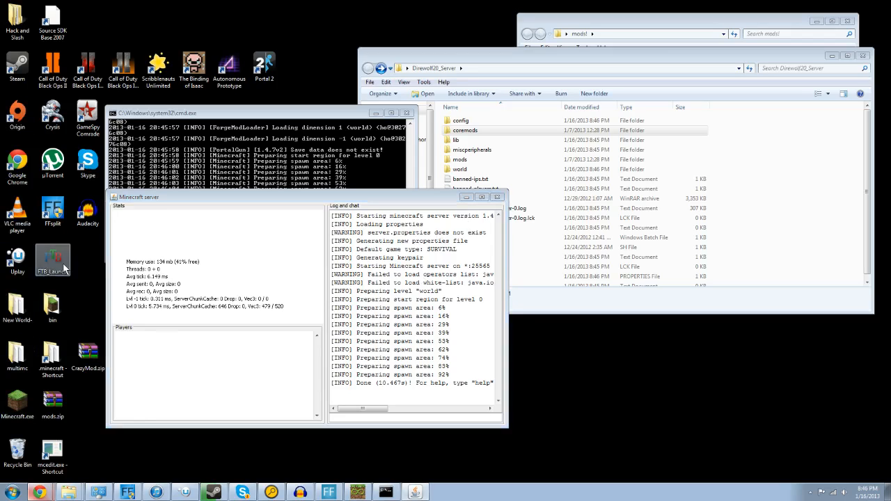
pyautogui.doubleClick(64, 268)
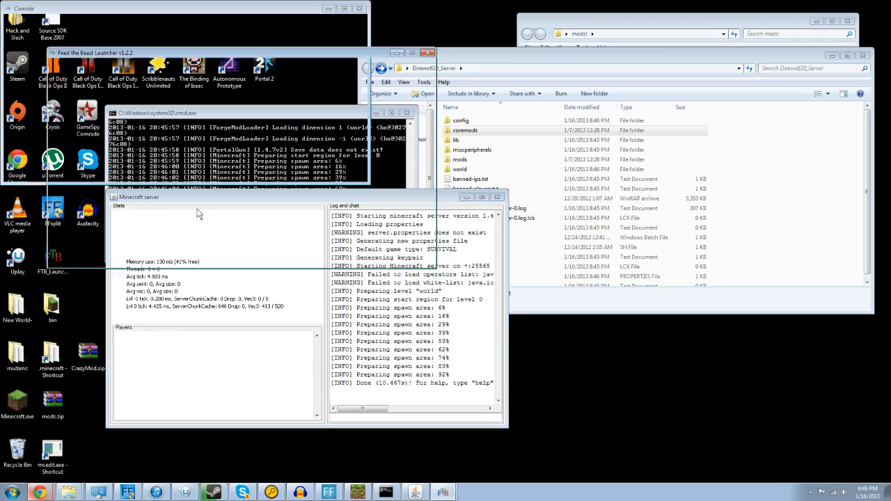
pyautogui.scroll(-3, 161, 174)
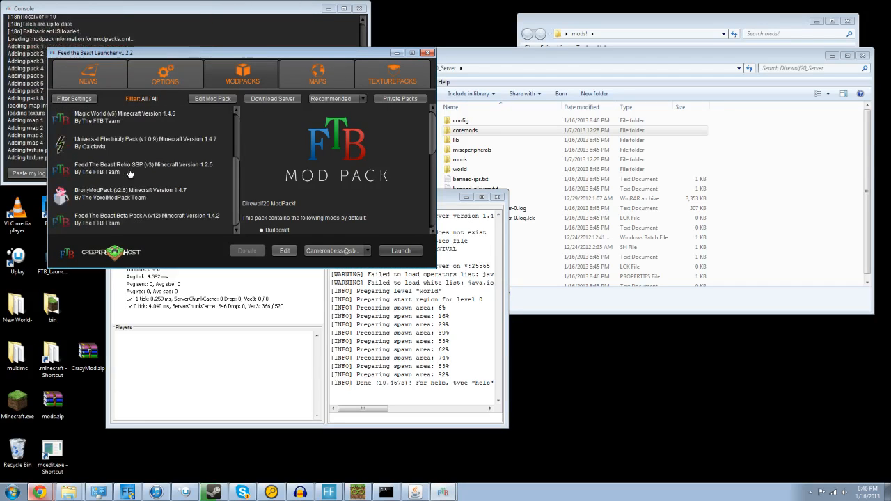
pyautogui.scroll(3, 127, 200)
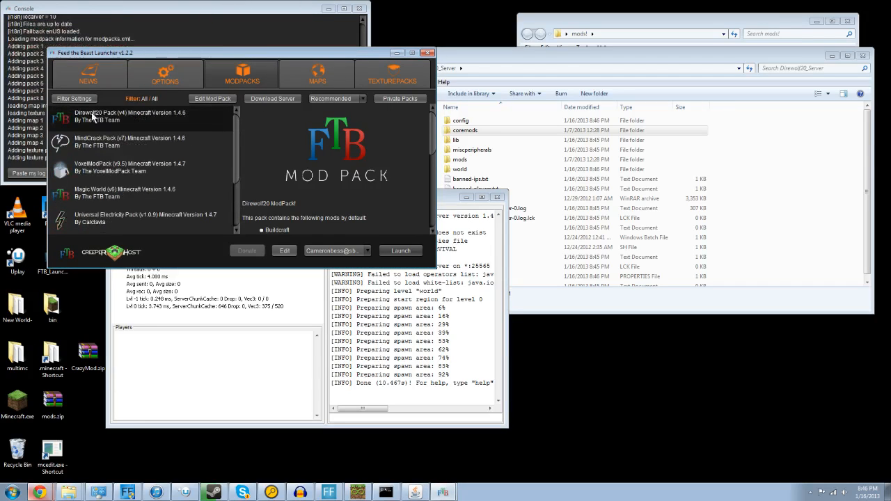
pyautogui.click(427, 54)
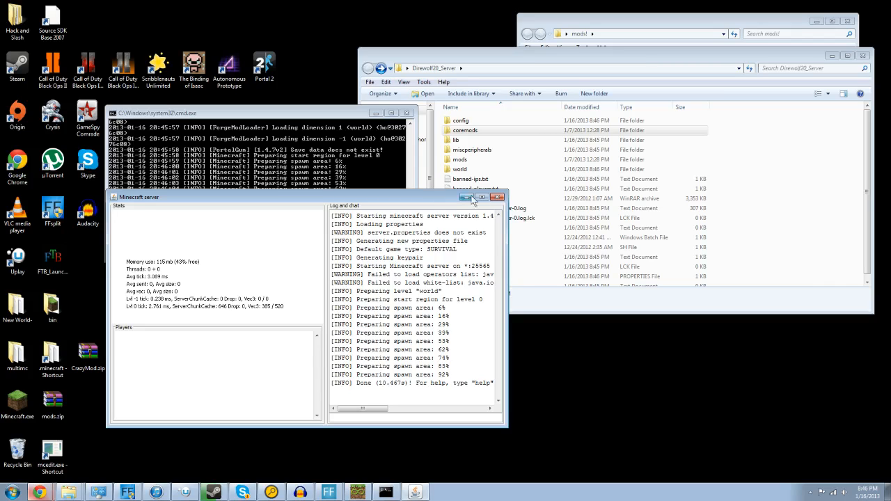
# Step: Shut down the Minecraft server and open server.properties from the Direwolf20_Server folder
pyautogui.click(498, 197)
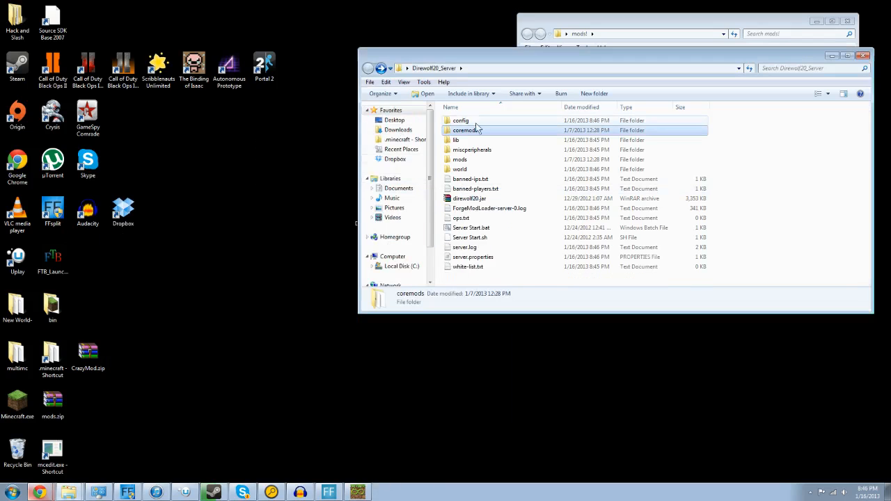
pyautogui.click(474, 279)
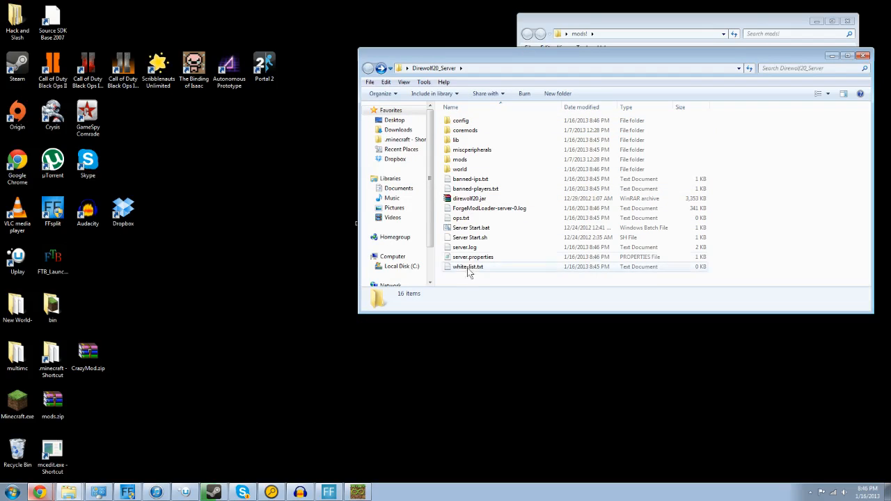
pyautogui.doubleClick(471, 258)
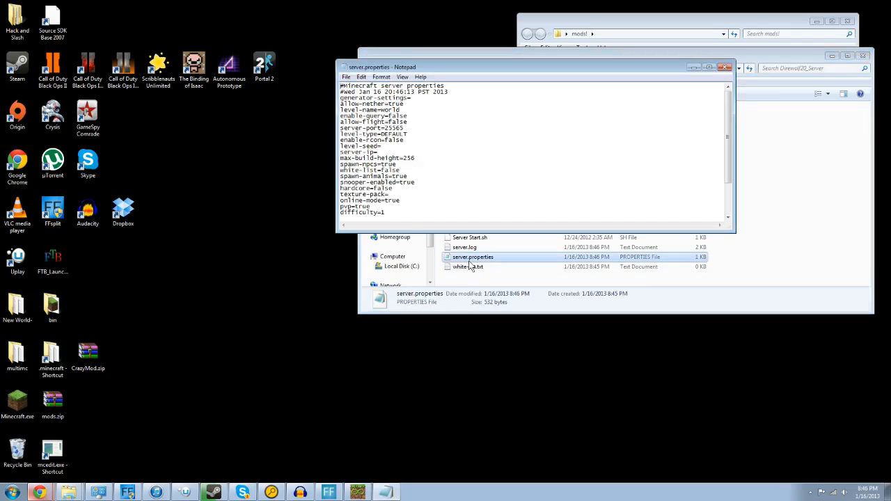
pyautogui.scroll(-2, 397, 220)
pyautogui.scroll(3, 404, 217)
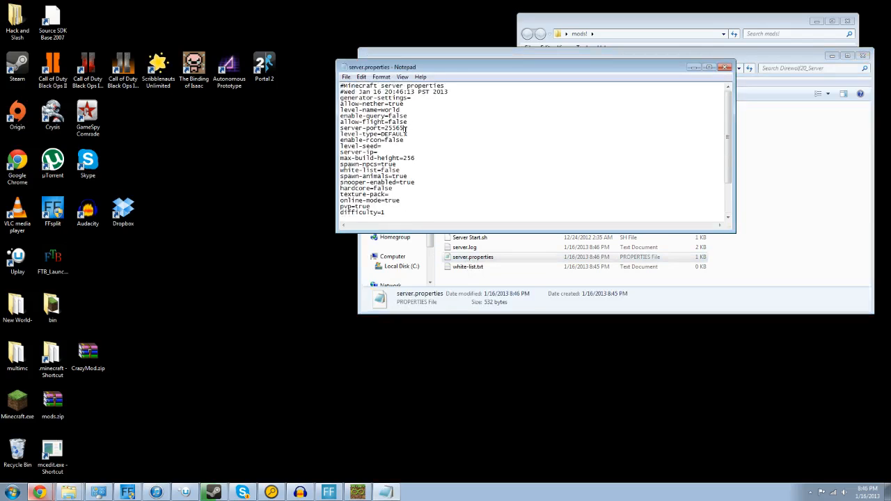
# Step: Examine the server-port line and the remaining settings in server.properties, and close the file
pyautogui.moveTo(342, 128); pyautogui.dragTo(405, 129)
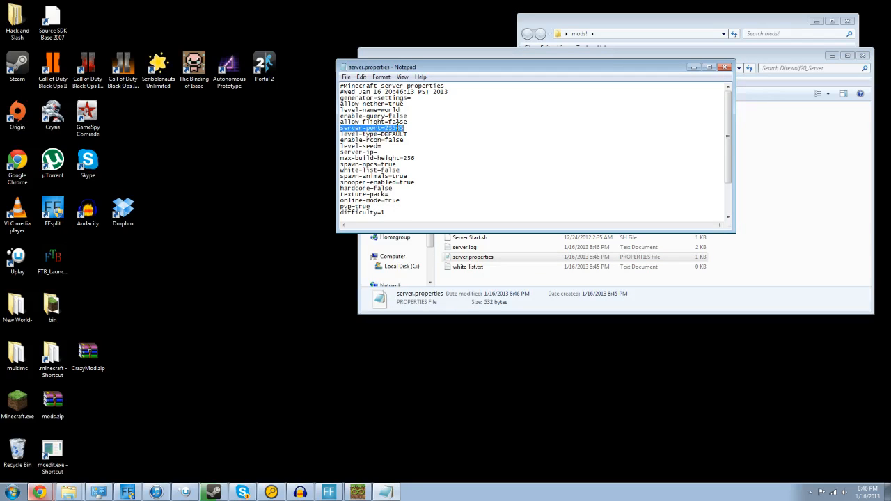
pyautogui.click(404, 129)
pyautogui.doubleClick(396, 127)
pyautogui.click(387, 128)
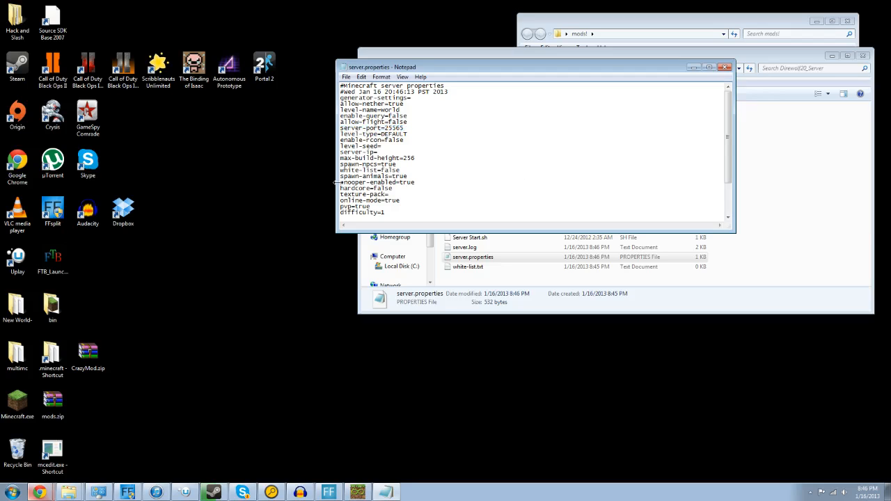
pyautogui.scroll(-3, 341, 183)
pyautogui.scroll(3, 359, 182)
pyautogui.click(725, 68)
# Step: Close the Direwolf20_Server window and delete the Direwolf20_Server folder from the desktop
pyautogui.moveTo(663, 57); pyautogui.dragTo(533, 72)
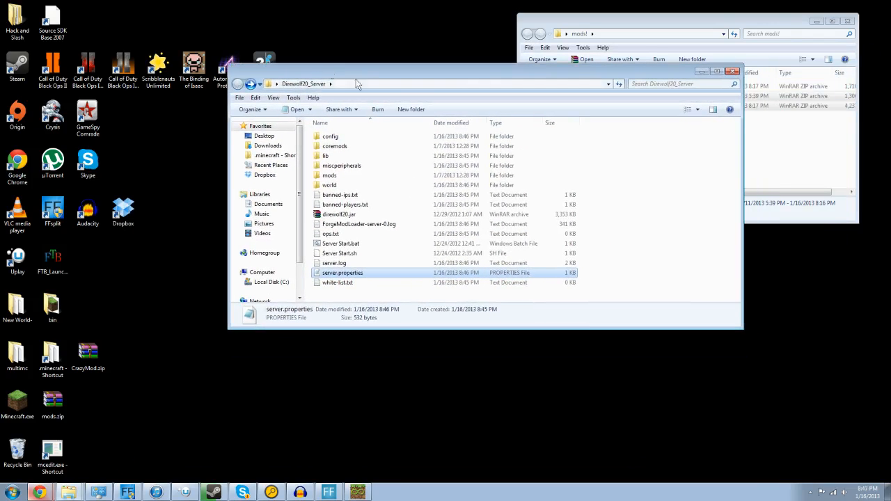
pyautogui.click(733, 72)
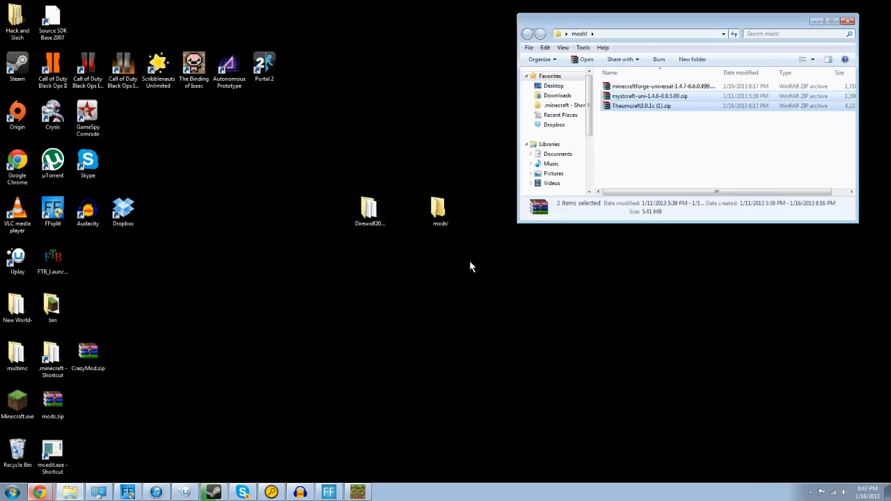
pyautogui.click(465, 298)
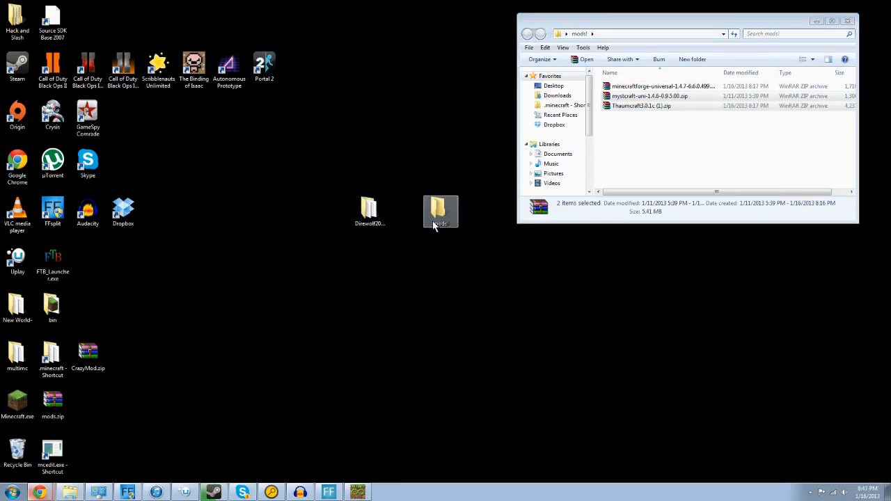
pyautogui.click(367, 210)
pyautogui.rightClick(366, 210)
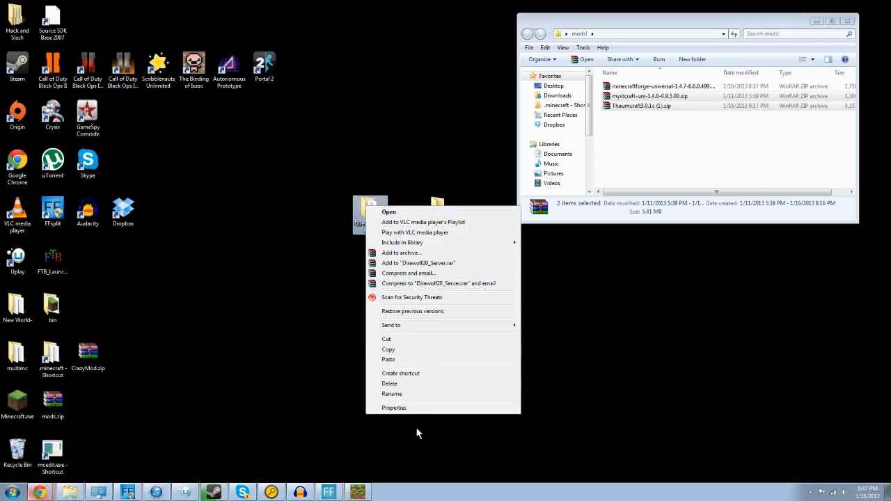
pyautogui.click(418, 384)
pyautogui.click(482, 278)
pyautogui.click(656, 133)
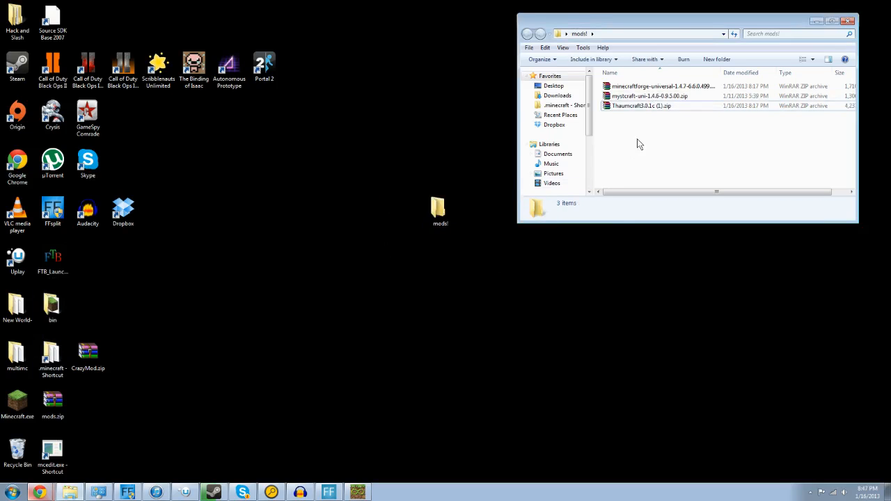
# Step: Create a new folder on the desktop and place it apart from the mods! folder
pyautogui.rightClick(391, 200)
pyautogui.moveTo(421, 293)
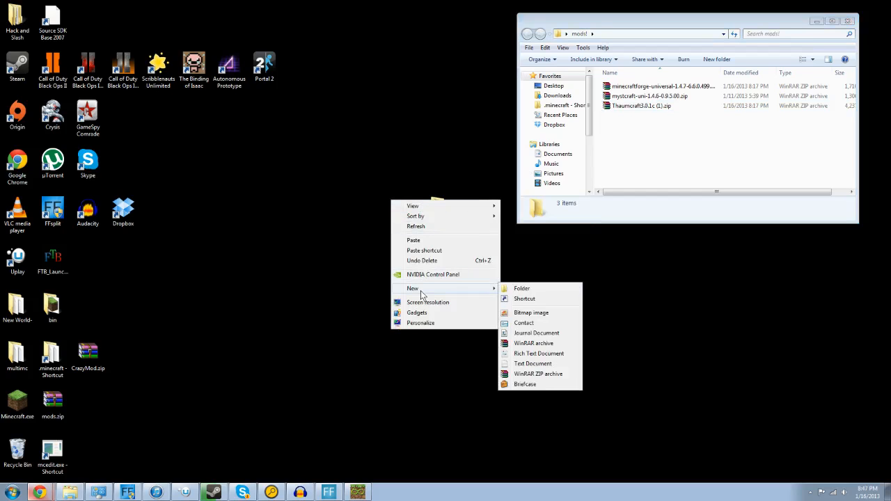
pyautogui.click(534, 287)
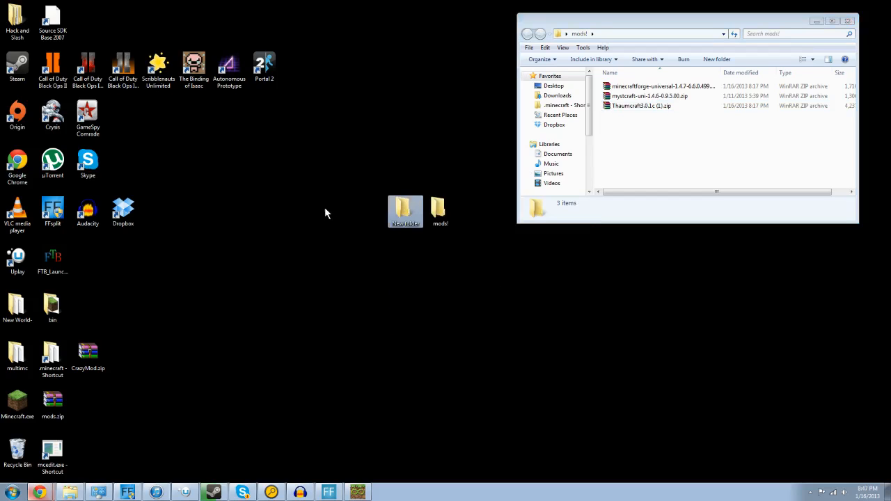
pyautogui.moveTo(327, 208); pyautogui.dragTo(327, 208)
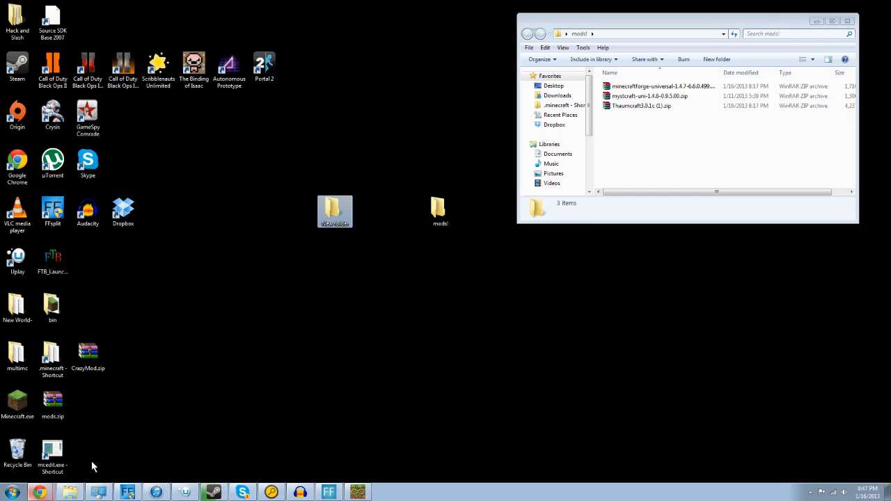
# Step: Switch to Chrome and open the download page on minecraft.net
pyautogui.click(49, 491)
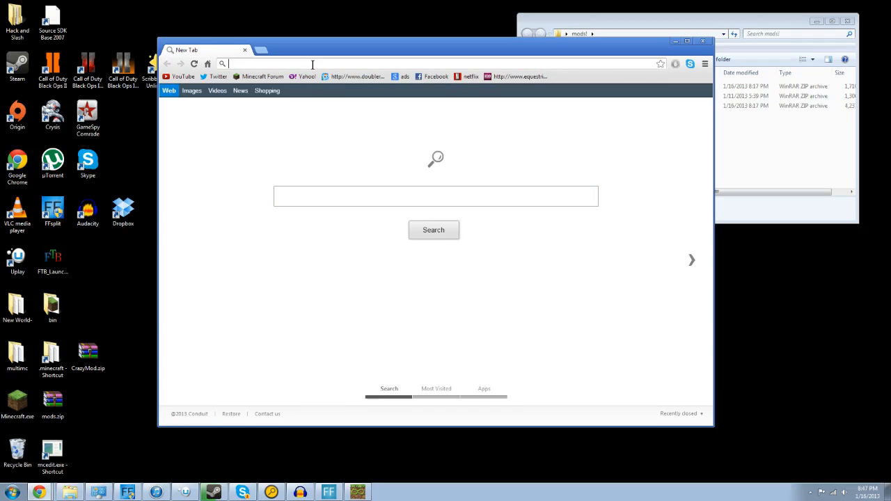
pyautogui.write('m')
pyautogui.press('Return')
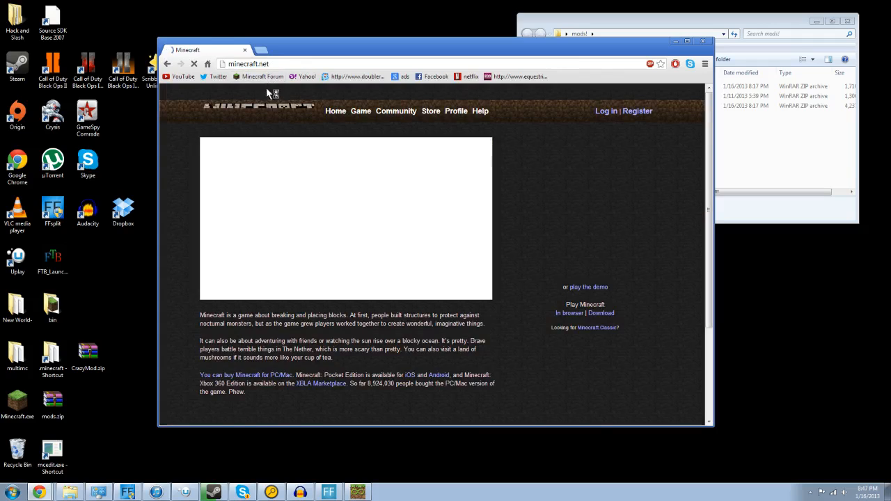
pyautogui.click(599, 314)
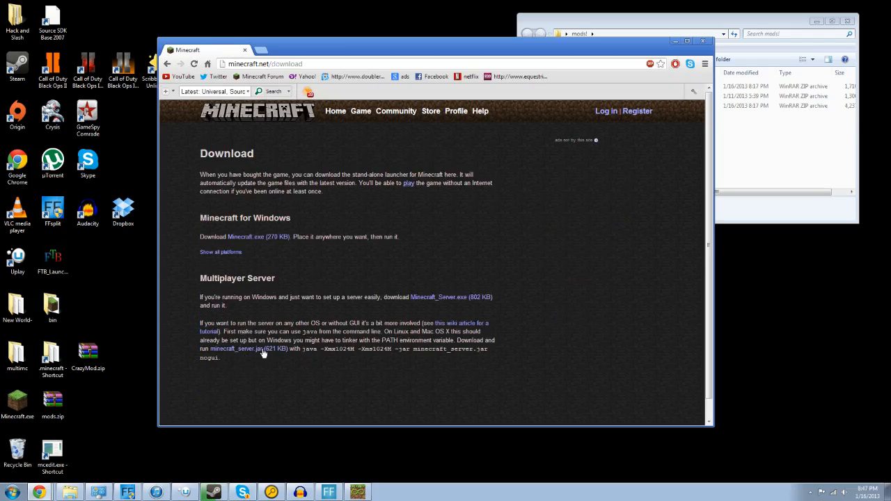
pyautogui.click(252, 350)
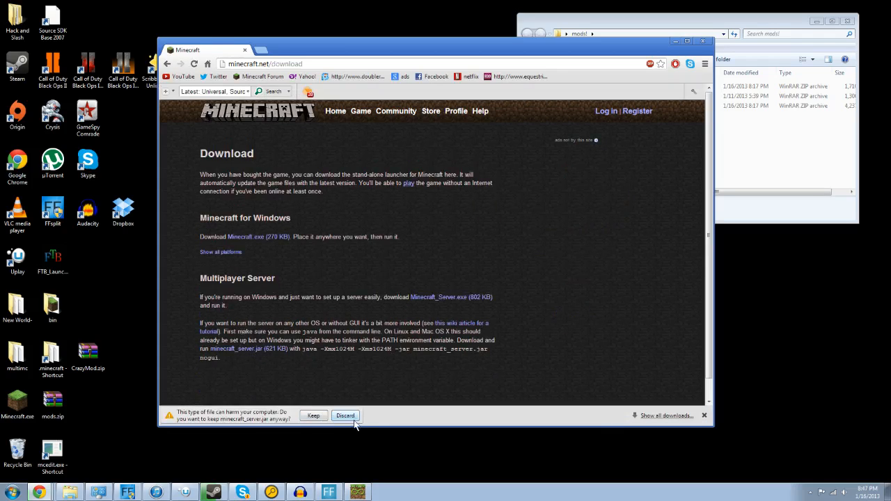
pyautogui.click(350, 421)
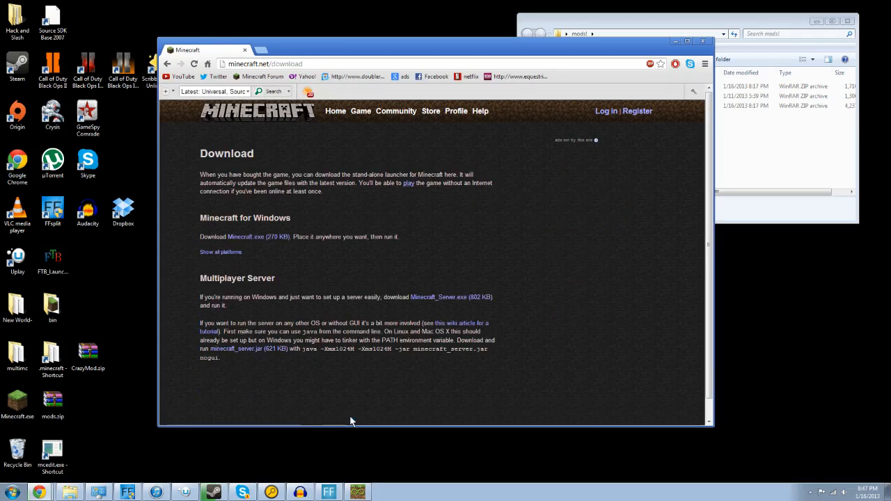
pyautogui.click(674, 42)
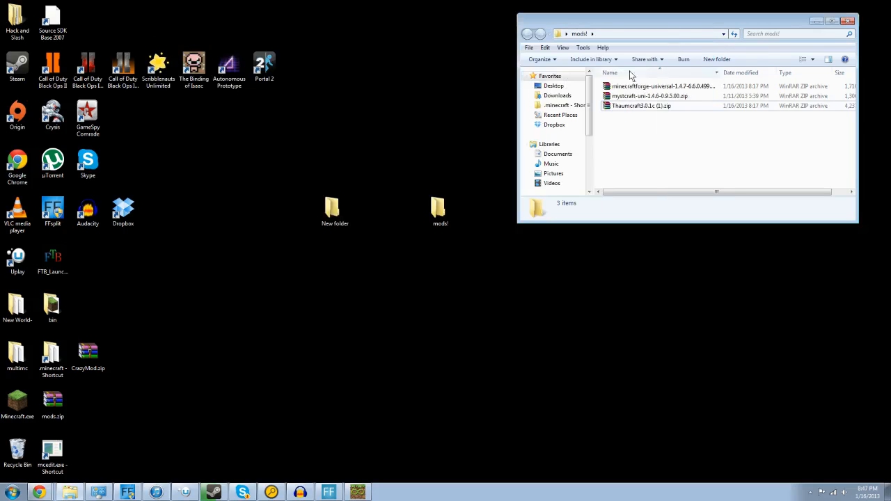
# Step: Check the contents of the bin folder on the desktop and close its window
pyautogui.click(174, 315)
pyautogui.doubleClick(53, 307)
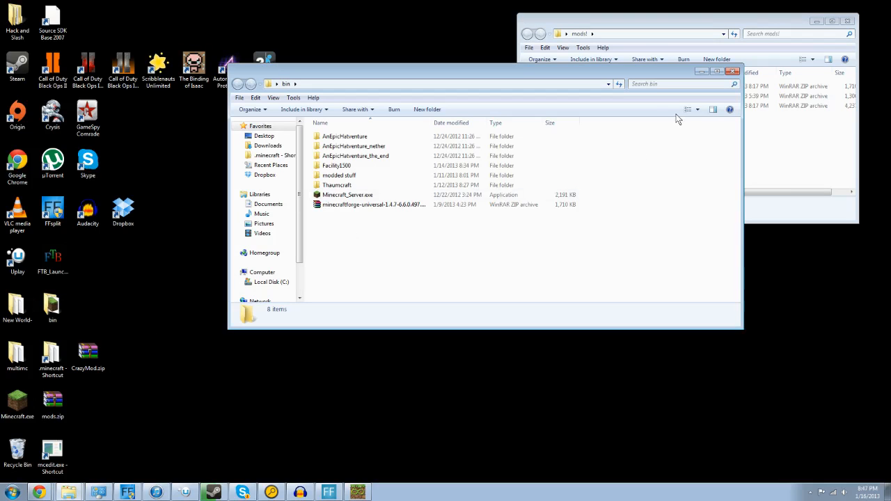
pyautogui.click(734, 71)
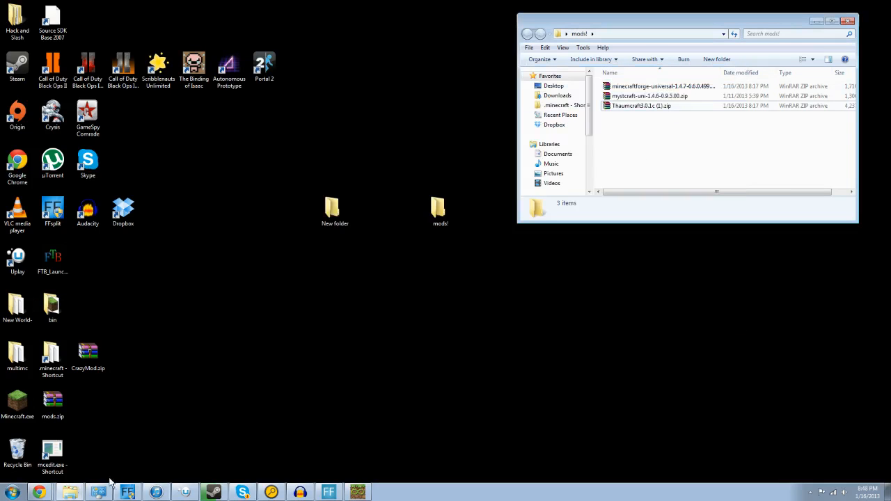
# Step: Return to the Minecraft download page in Chrome and download minecraft_server.jar, keeping the file
pyautogui.click(43, 491)
pyautogui.click(242, 349)
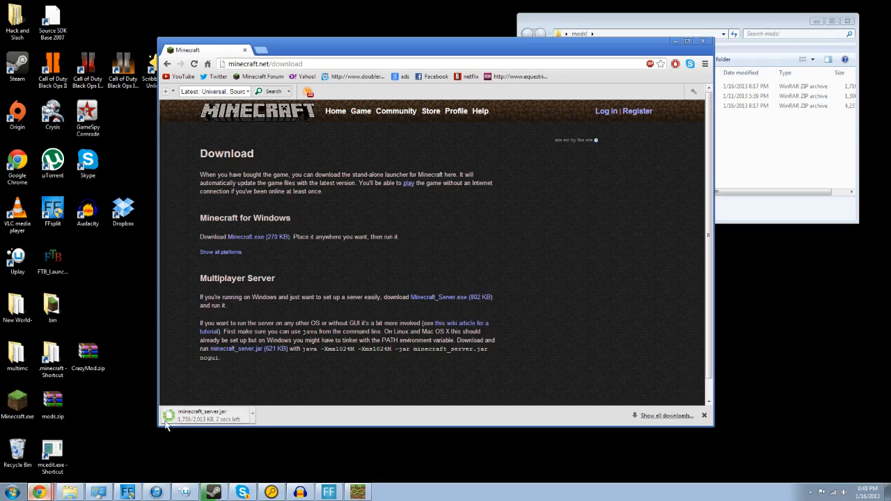
# Step: Show the downloaded minecraft_server.jar in its folder and move it into the new folder on the desktop
pyautogui.click(252, 415)
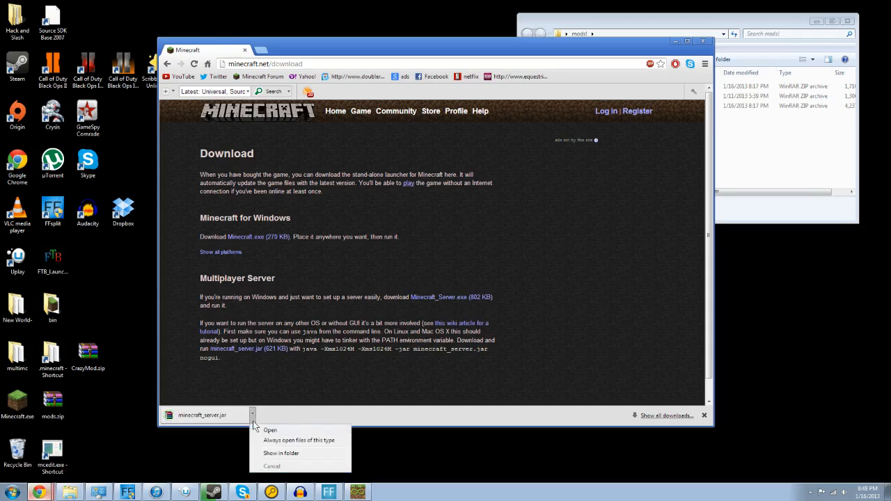
pyautogui.click(282, 453)
pyautogui.moveTo(350, 48); pyautogui.dragTo(331, 234)
pyautogui.moveTo(395, 64); pyautogui.dragTo(653, 108)
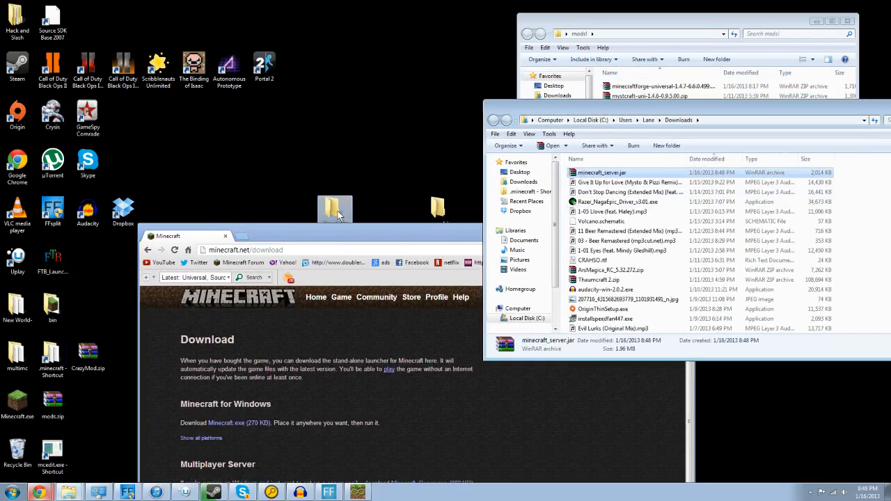
pyautogui.moveTo(339, 216); pyautogui.dragTo(339, 217)
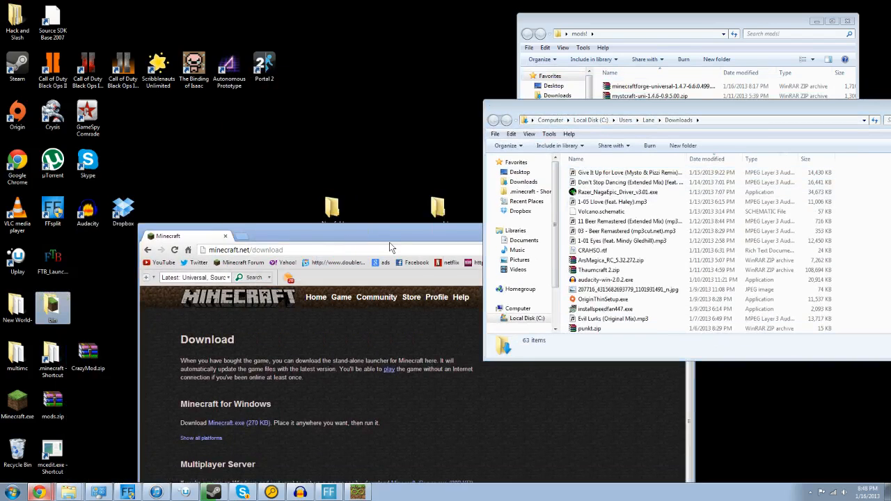
# Step: Clear the Chrome and Downloads windows out of the way and open the new desktop folder
pyautogui.moveTo(390, 243); pyautogui.dragTo(322, 78)
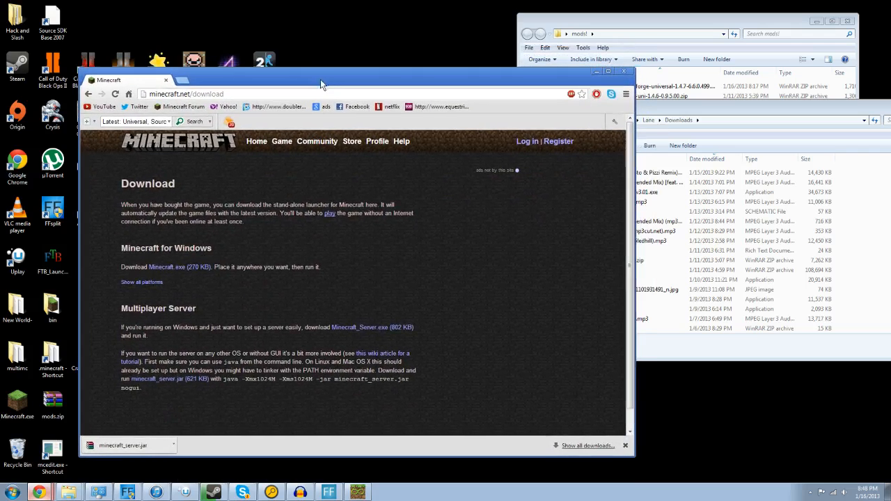
pyautogui.click(596, 72)
pyautogui.moveTo(664, 103); pyautogui.dragTo(308, 154)
pyautogui.click(711, 159)
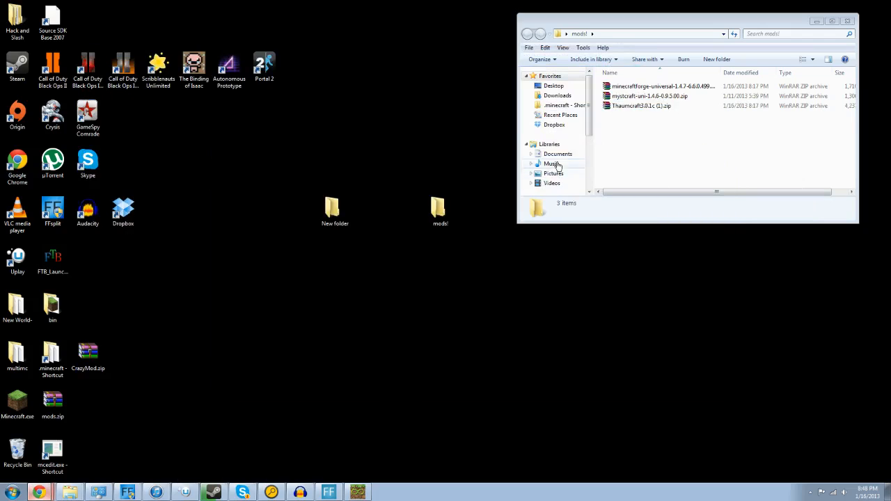
pyautogui.doubleClick(328, 202)
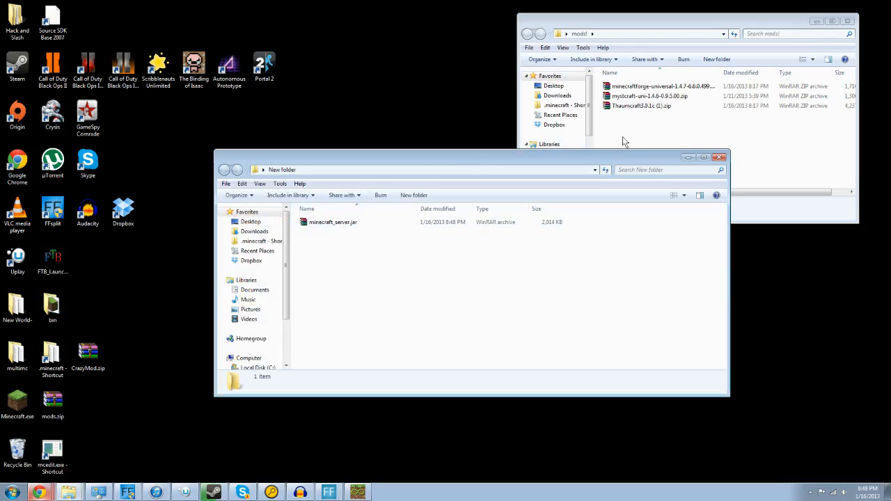
# Step: Open minecraft_server.jar in WinRAR, look inside its META-INF folder and return to the archive's root
pyautogui.rightClick(339, 229)
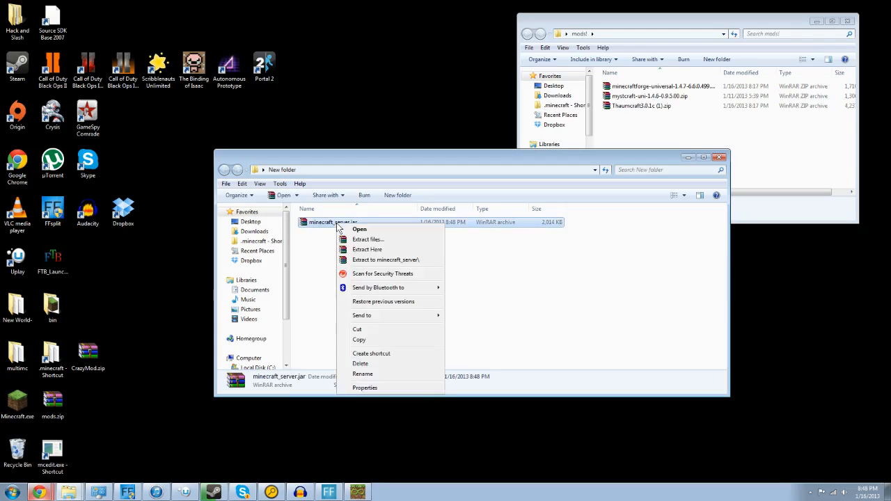
pyautogui.click(328, 223)
pyautogui.doubleClick(381, 218)
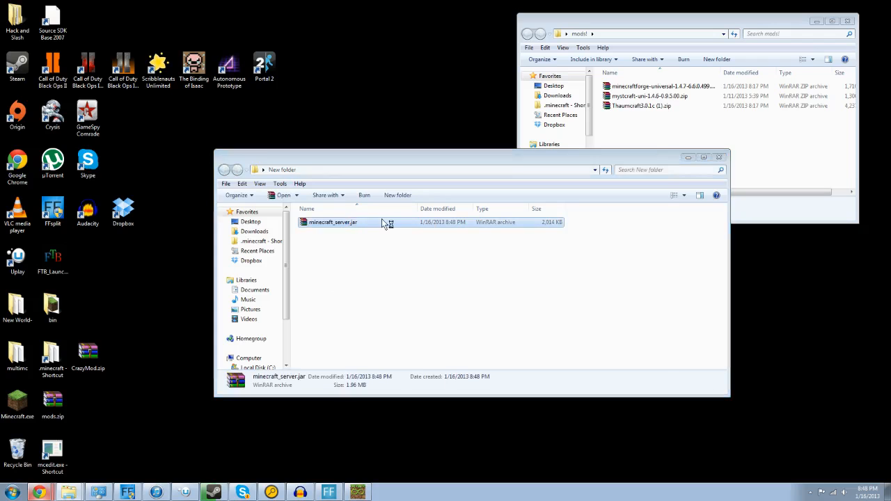
pyautogui.moveTo(444, 152); pyautogui.dragTo(284, 39)
pyautogui.doubleClick(90, 138)
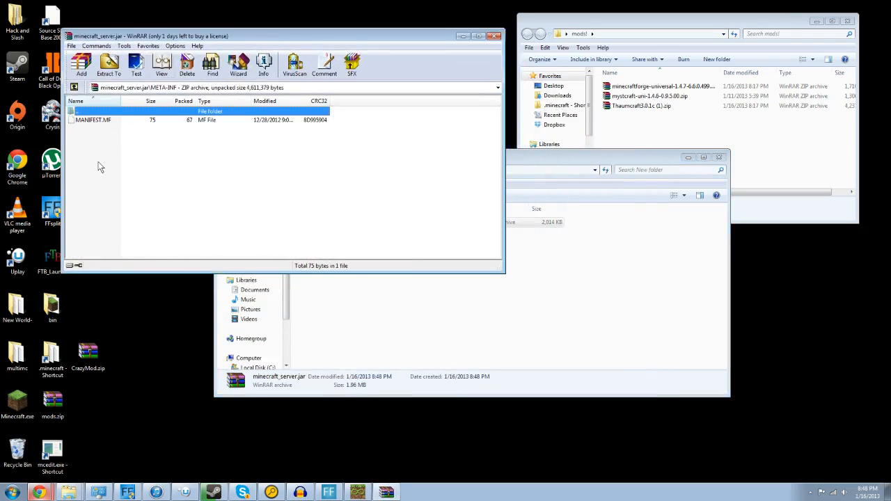
pyautogui.click(98, 122)
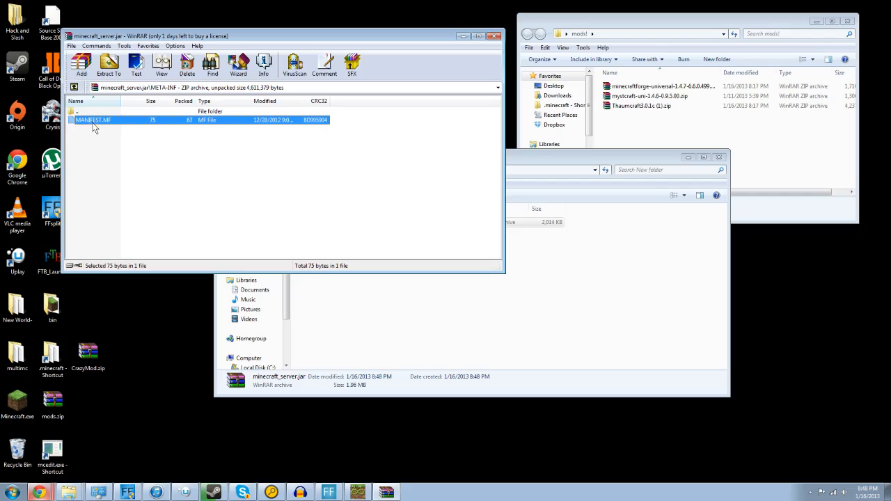
pyautogui.click(74, 87)
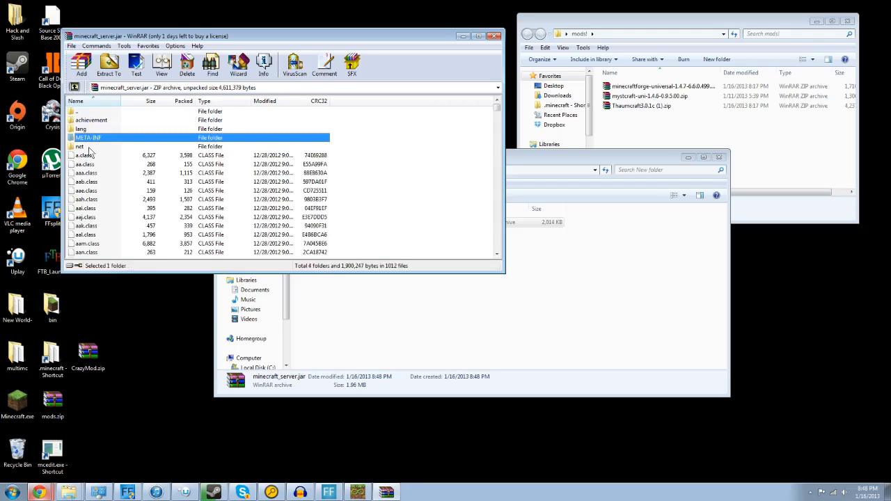
pyautogui.click(102, 139)
pyautogui.click(385, 186)
# Step: Open the minecraftforge-universal-1.4.7-6.6.0.499.zip archive from the mods! folder and place it beside the server archive
pyautogui.click(644, 35)
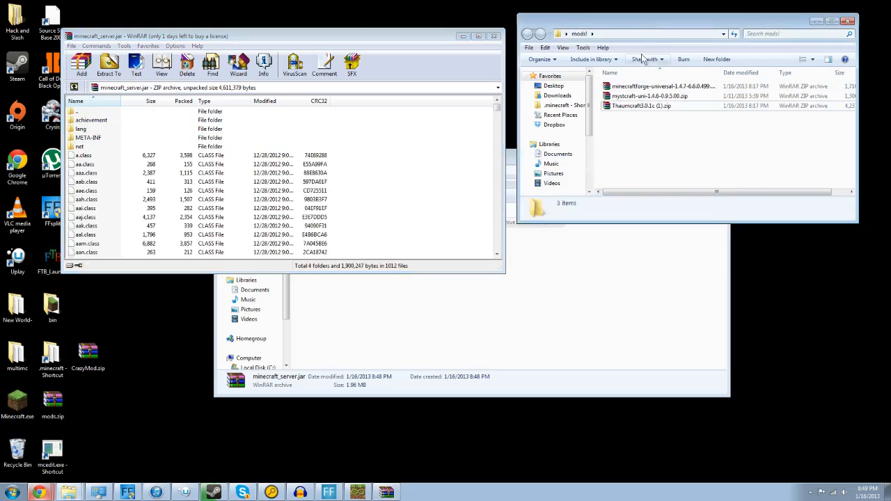
pyautogui.doubleClick(634, 91)
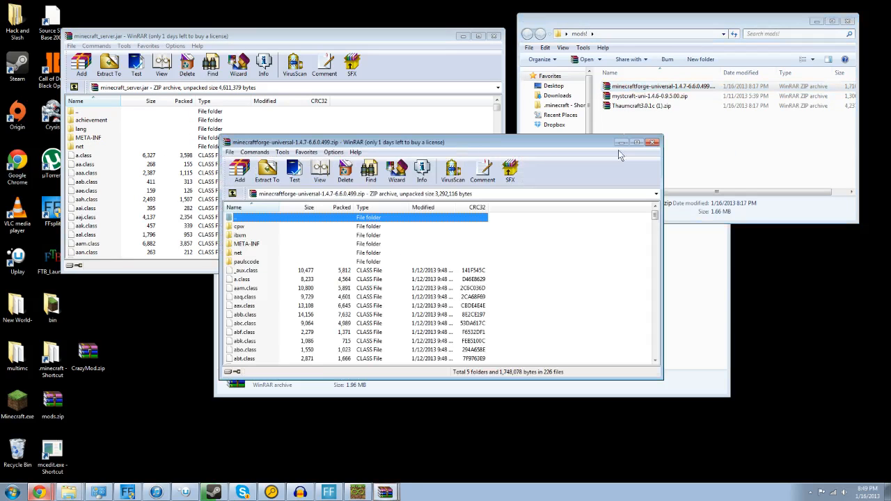
pyautogui.moveTo(277, 145); pyautogui.dragTo(476, 45)
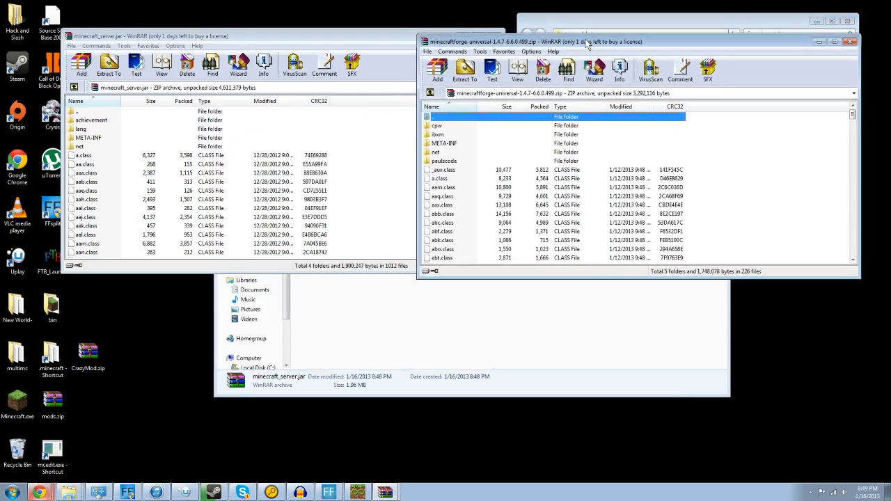
pyautogui.moveTo(587, 44); pyautogui.dragTo(609, 43)
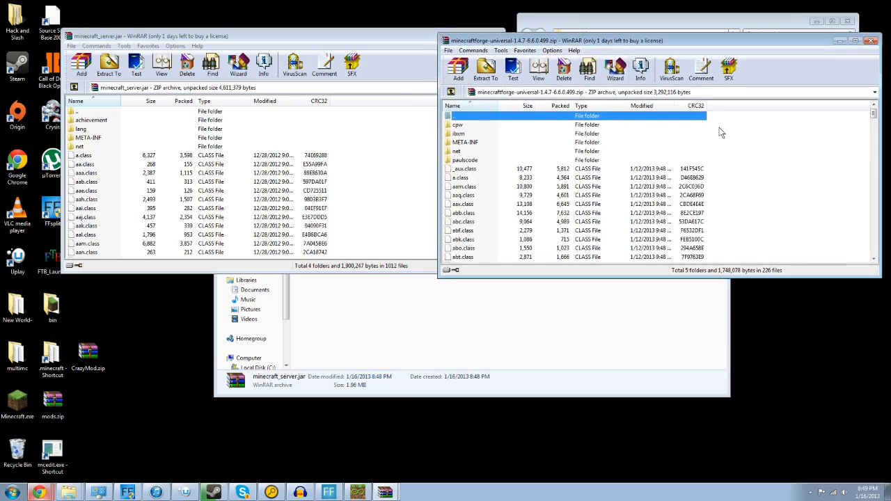
# Step: Add all files and folders of the Forge archive to minecraft_server.jar and close both archive windows
pyautogui.click(719, 128)
pyautogui.moveTo(716, 122); pyautogui.dragTo(568, 337)
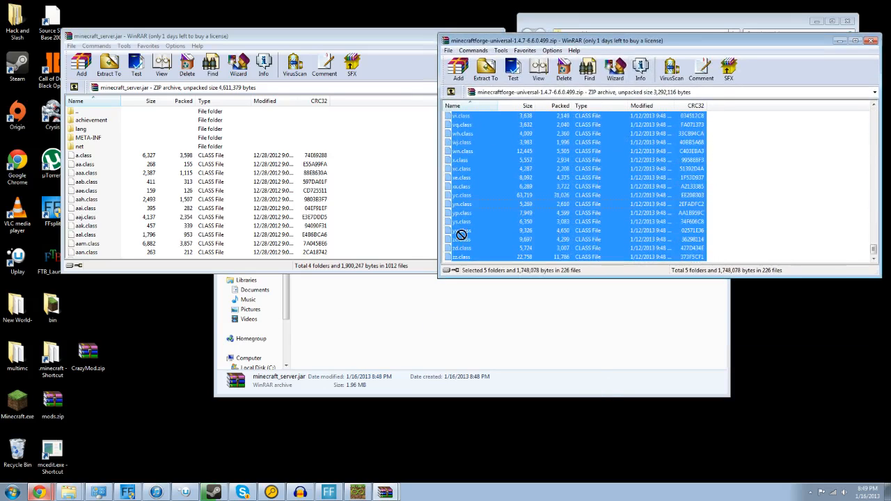
pyautogui.moveTo(524, 223); pyautogui.dragTo(277, 207)
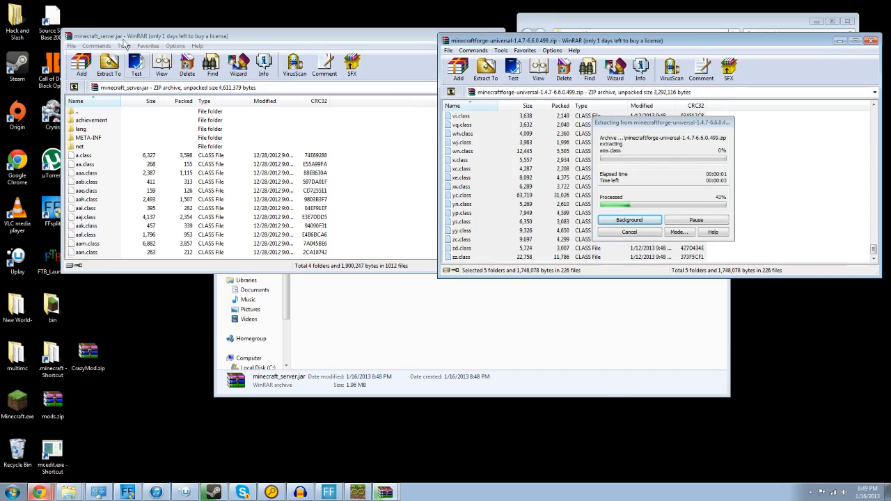
pyautogui.click(302, 232)
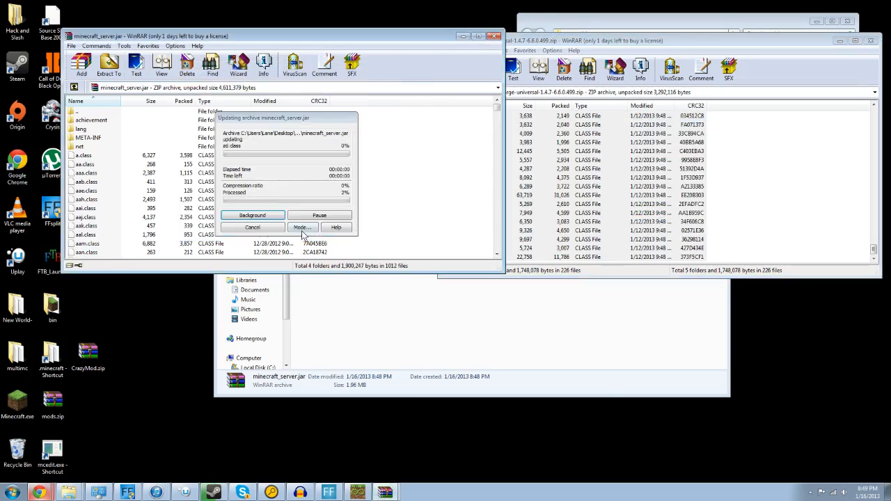
pyautogui.click(493, 37)
pyautogui.moveTo(588, 45); pyautogui.dragTo(356, 151)
pyautogui.press('Escape')
pyautogui.click(361, 254)
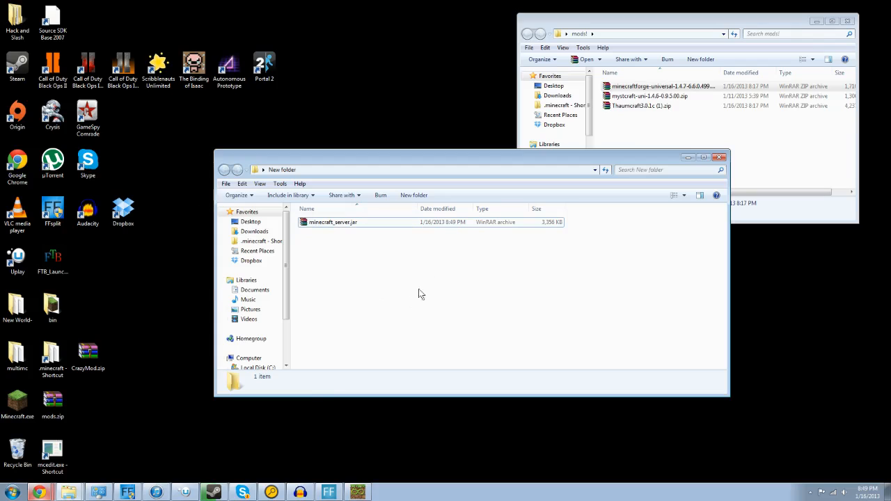
# Step: Create a text document named Start next to minecraft_server.jar and open it in WordPad
pyautogui.rightClick(329, 258)
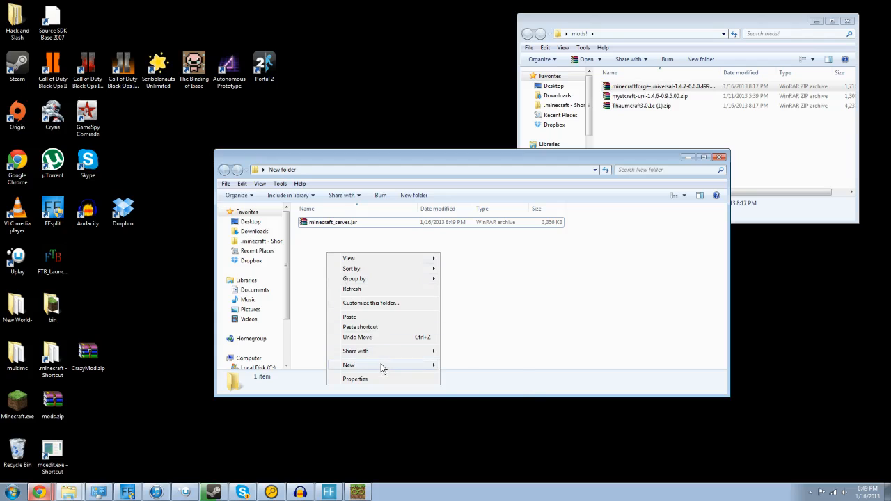
pyautogui.moveTo(381, 367)
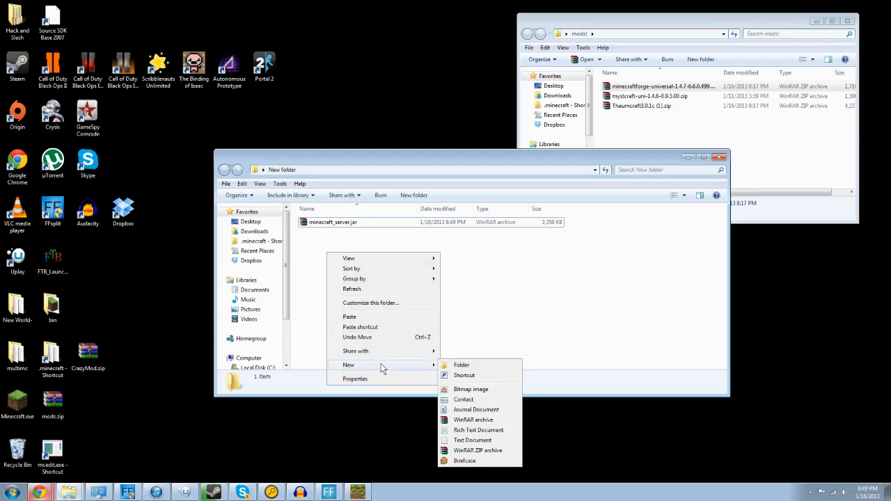
pyautogui.click(472, 441)
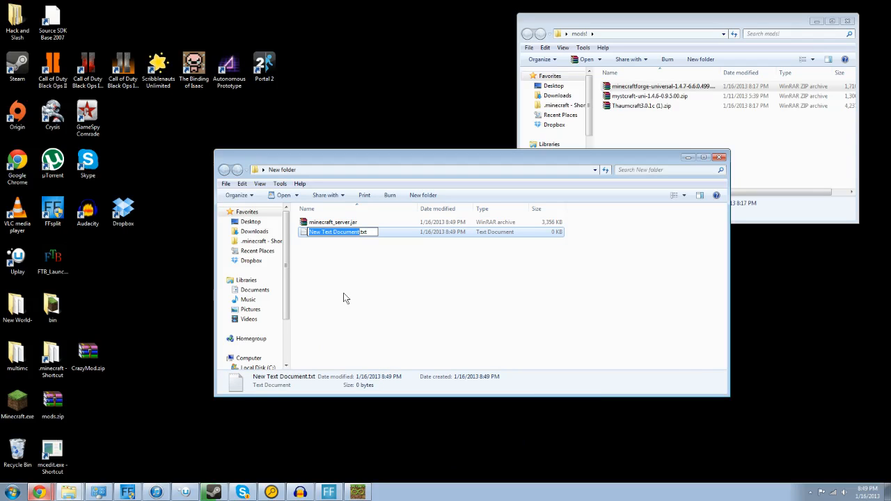
pyautogui.write('Start')
pyautogui.press('Return')
pyautogui.doubleClick(372, 236)
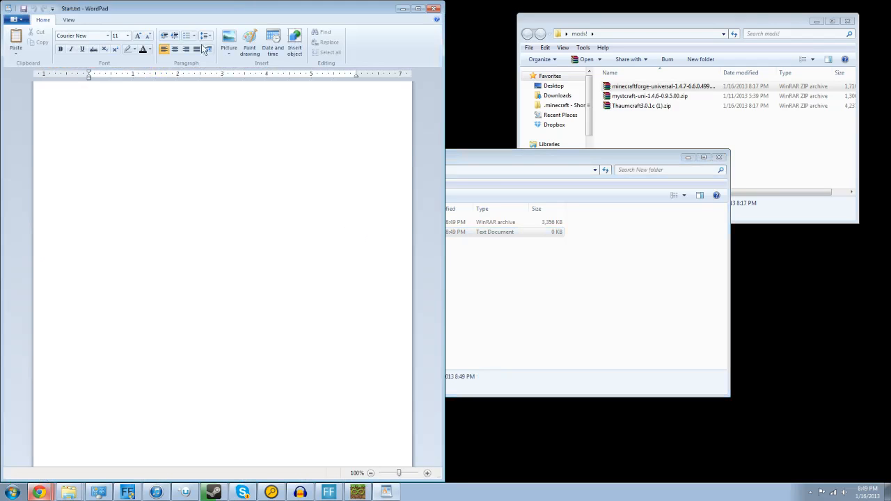
pyautogui.moveTo(209, 15); pyautogui.dragTo(429, 26)
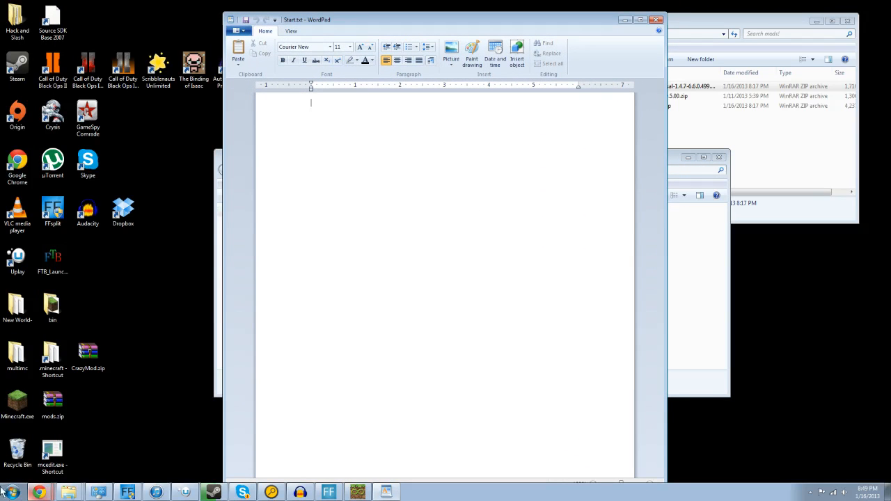
# Step: Copy the command "java -Xmx1024M -Xms1024M -jar minecraft_server.jar nogui" from the Minecraft download page in Chrome into Start.txt
pyautogui.click(38, 493)
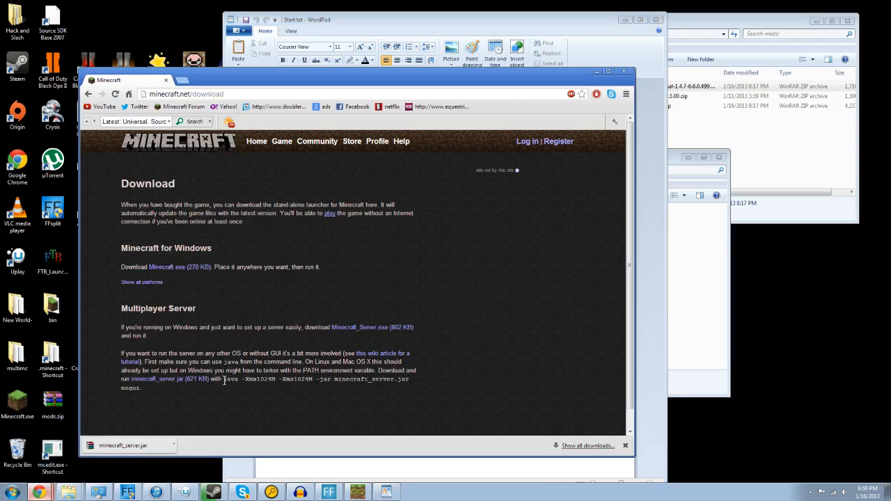
pyautogui.moveTo(224, 381); pyautogui.dragTo(394, 380)
pyautogui.rightClick(394, 377)
pyautogui.click(411, 385)
pyautogui.click(692, 301)
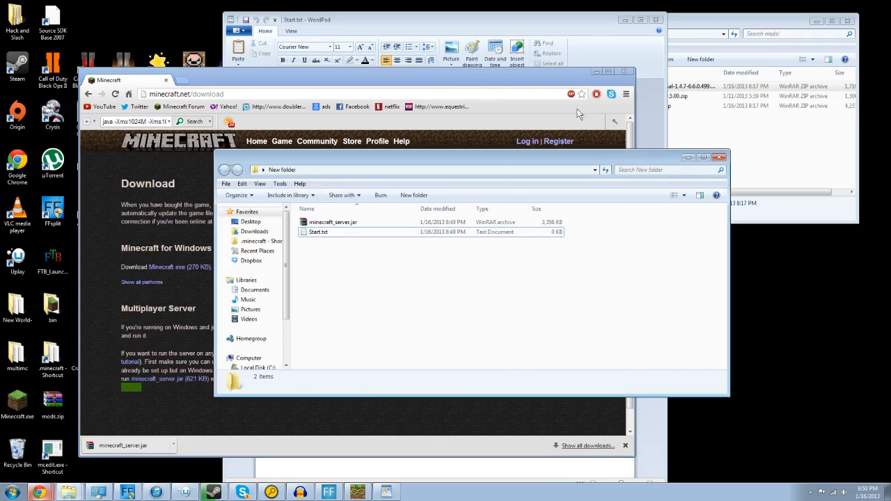
pyautogui.click(647, 77)
pyautogui.rightClick(483, 161)
pyautogui.click(508, 195)
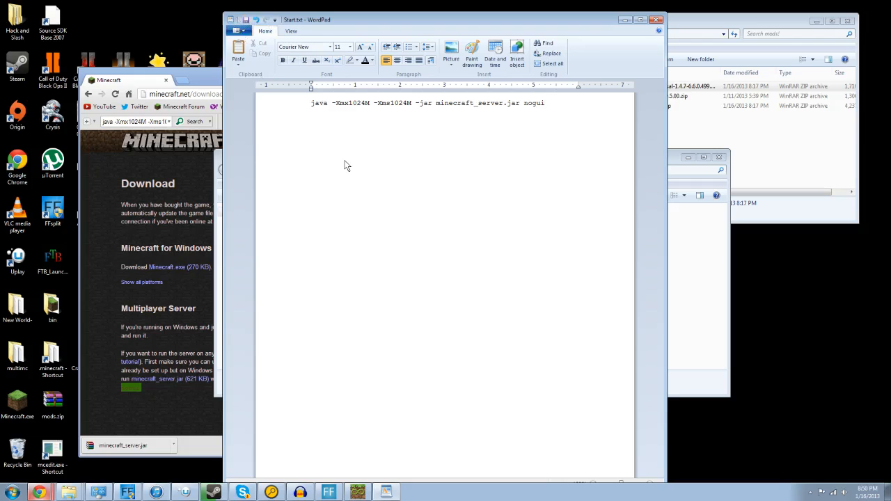
# Step: Save the document as Start.bat in the new folder, keeping the Text Document type
pyautogui.hotkey('ctrl', 's')
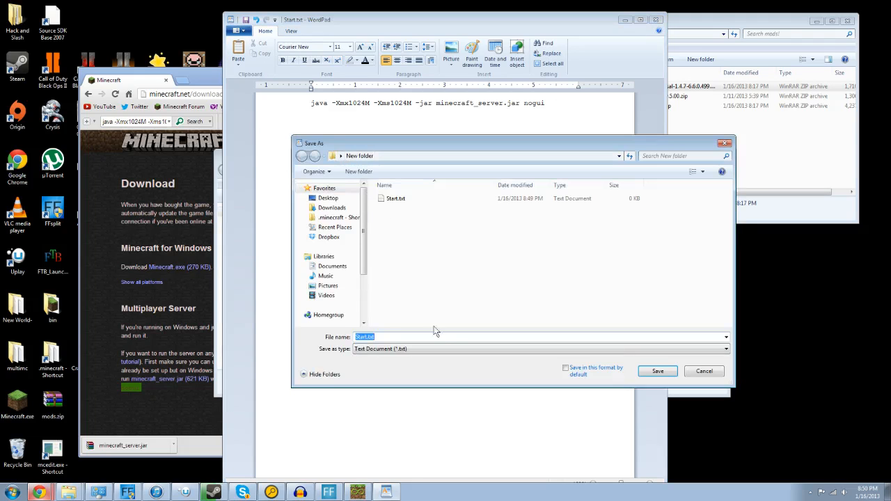
pyautogui.click(393, 336)
pyautogui.press('BackSpace')
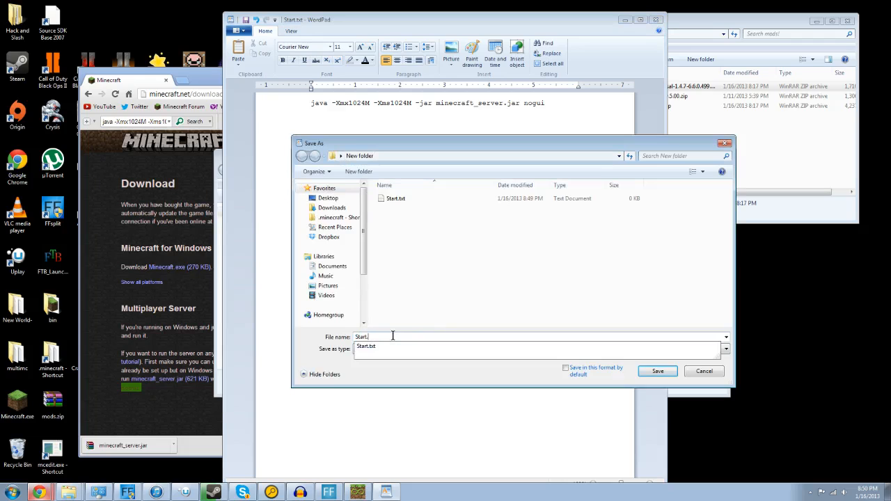
pyautogui.write('bat')
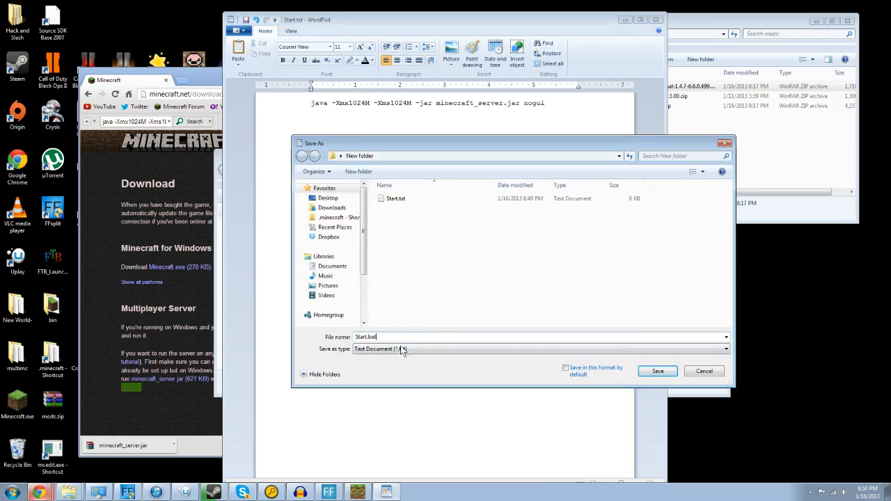
pyautogui.click(402, 350)
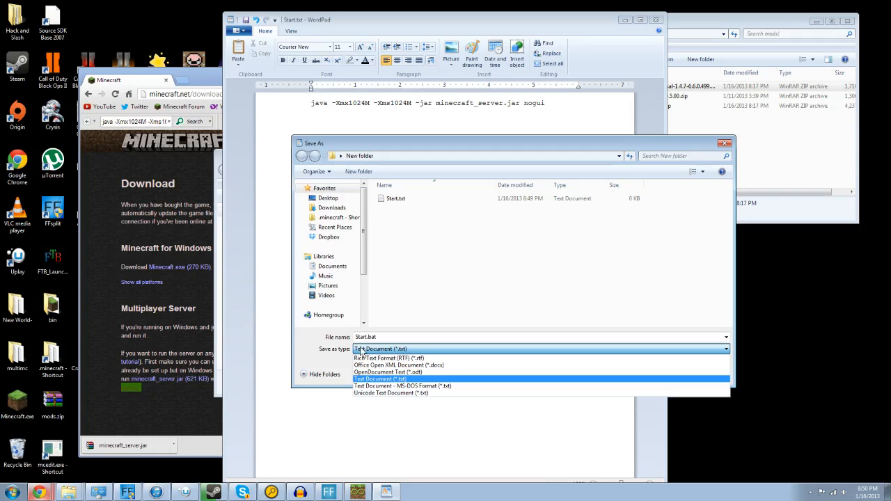
pyautogui.click(364, 350)
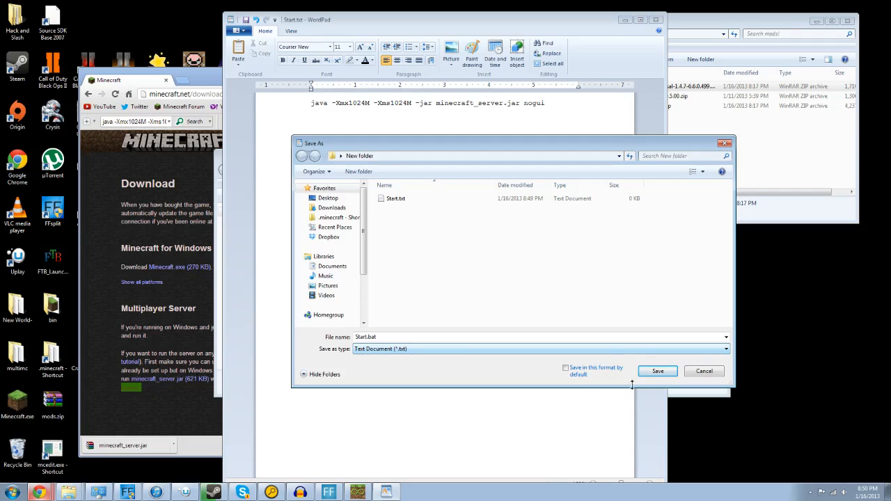
pyautogui.click(450, 350)
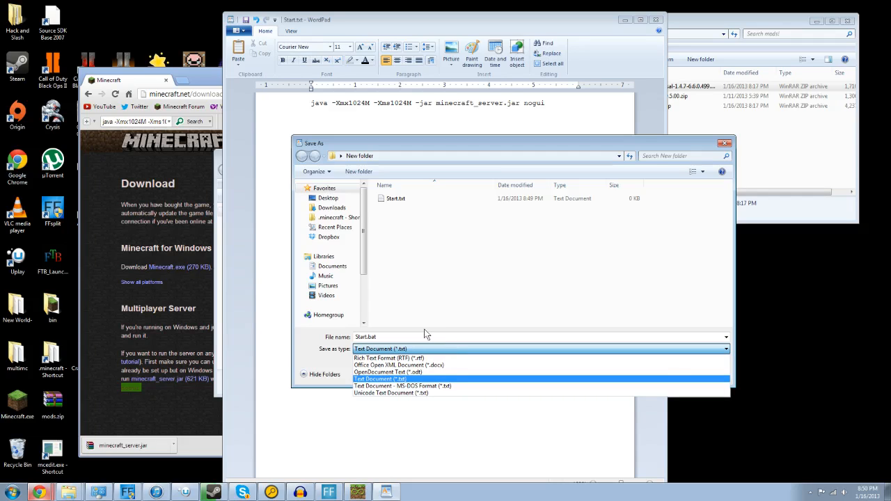
pyautogui.click(424, 329)
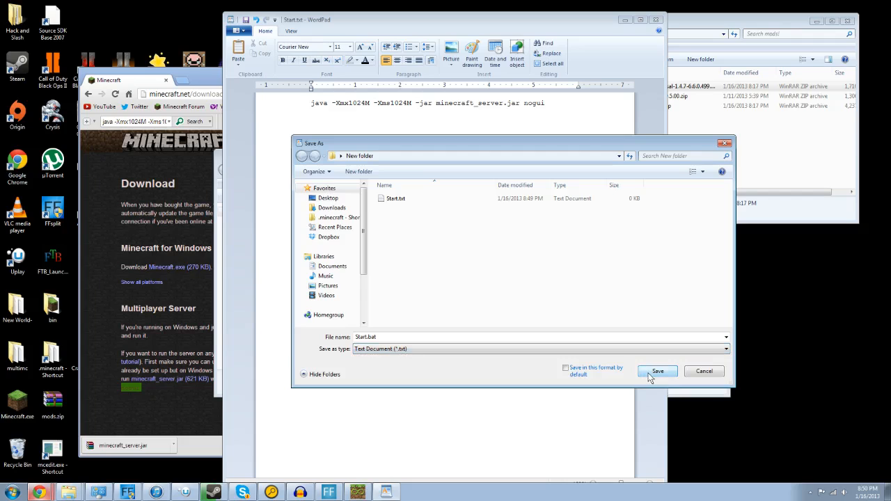
pyautogui.click(600, 364)
pyautogui.click(547, 350)
pyautogui.click(547, 353)
pyautogui.click(654, 372)
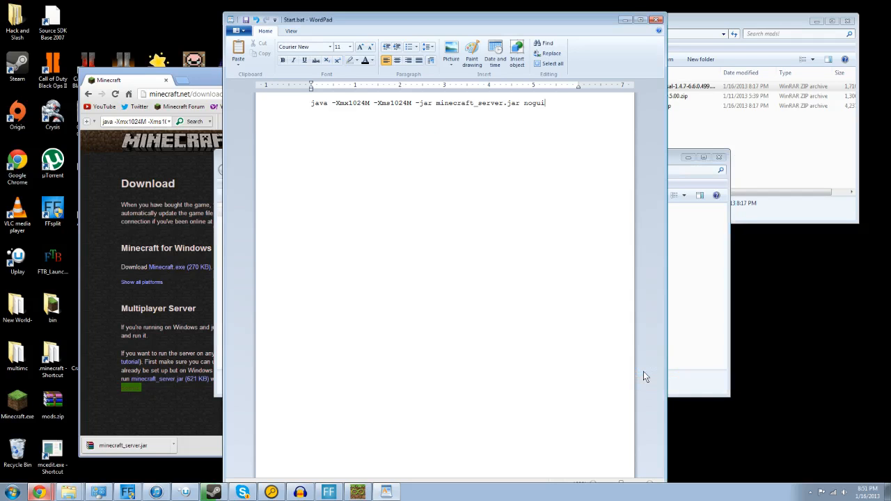
# Step: Close WordPad and delete the leftover Start.txt from the new folder
pyautogui.click(656, 19)
pyautogui.click(317, 235)
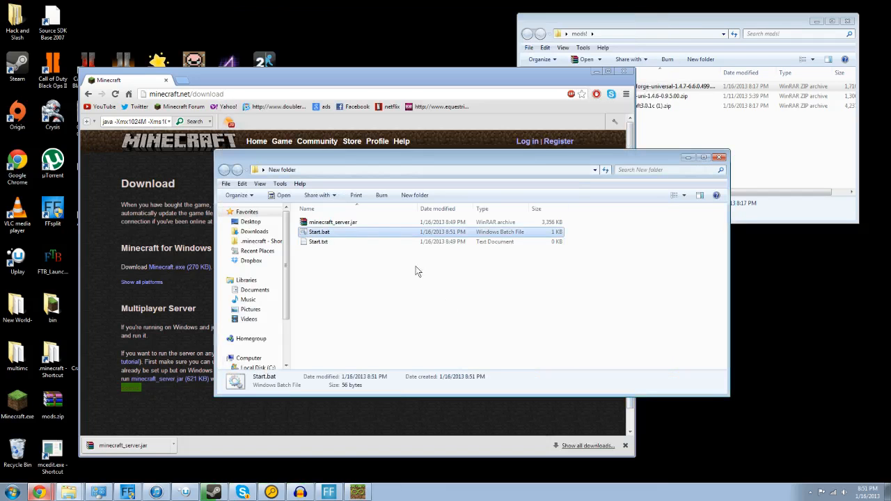
pyautogui.click(323, 243)
pyautogui.rightClick(324, 246)
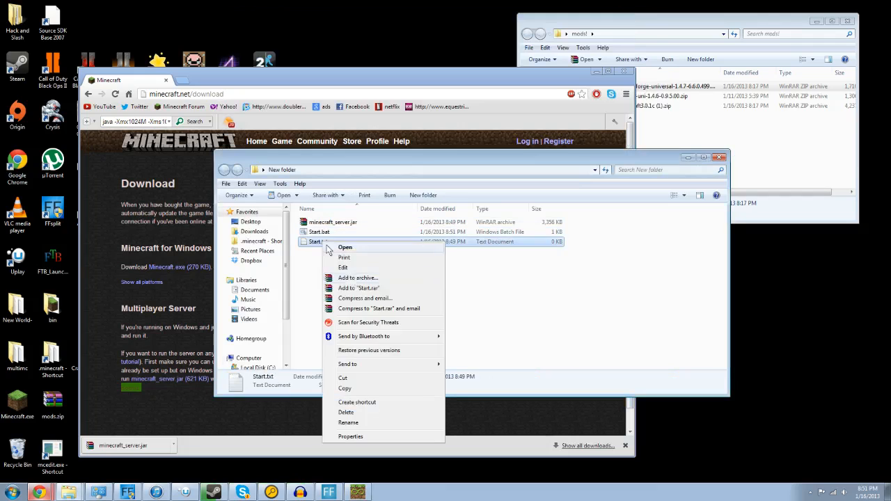
pyautogui.click(369, 413)
pyautogui.click(482, 284)
# Step: Open Start.bat for editing to check its java launch command, and close it without changes
pyautogui.click(313, 234)
pyautogui.rightClick(344, 232)
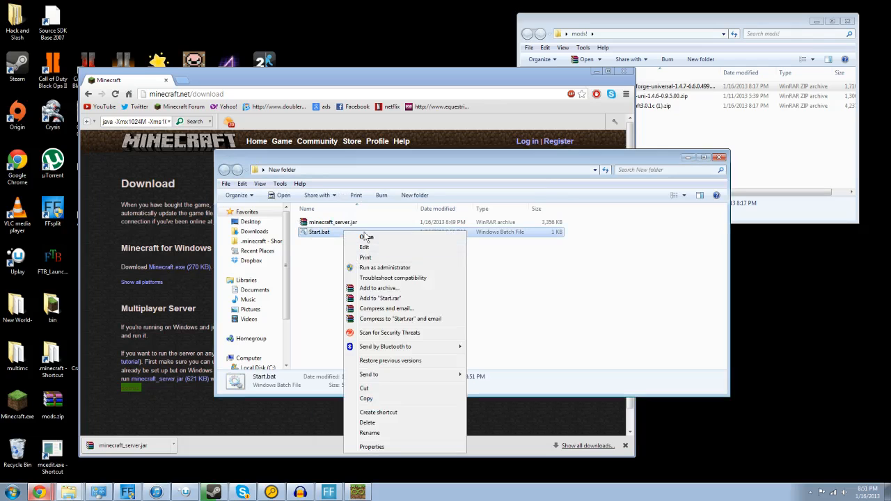
pyautogui.click(365, 247)
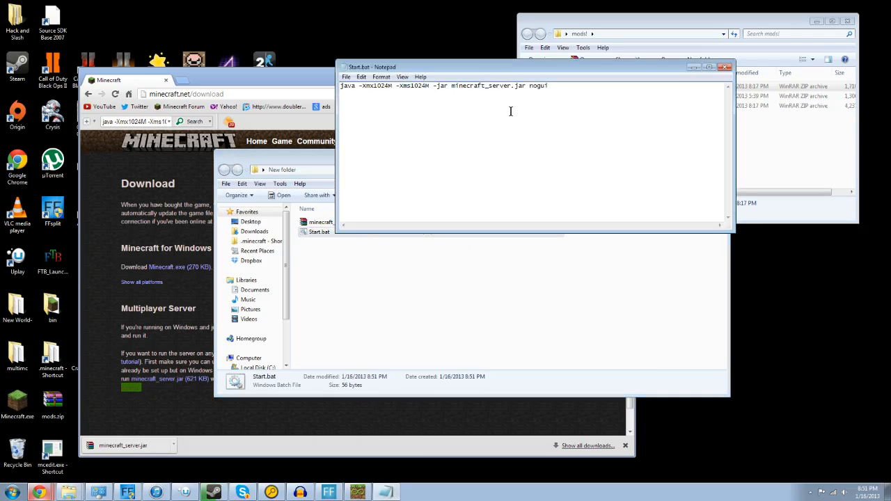
pyautogui.moveTo(552, 90); pyautogui.dragTo(327, 96)
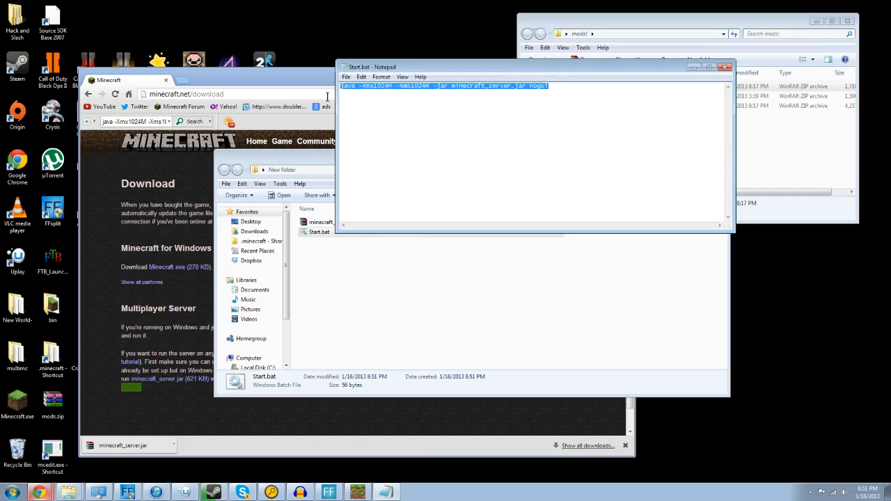
pyautogui.click(725, 67)
pyautogui.click(490, 268)
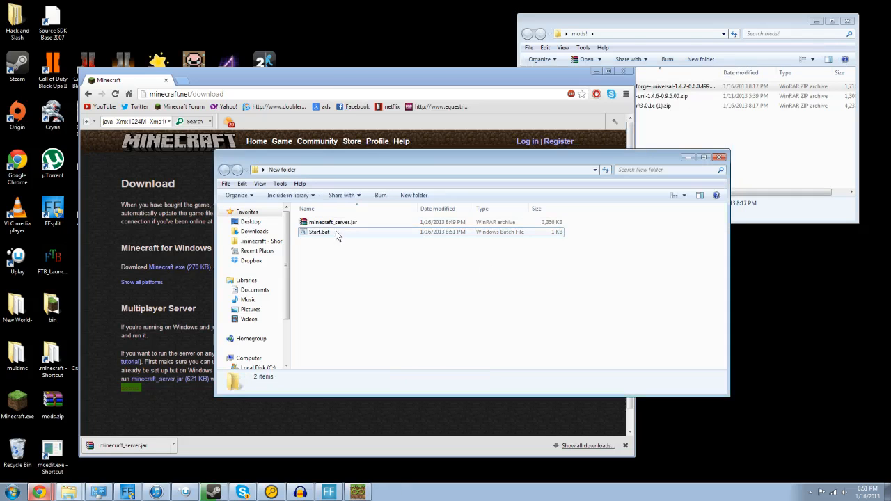
# Step: Run Start.bat to generate the server's files and folders, and close the server console once loading finishes
pyautogui.doubleClick(310, 232)
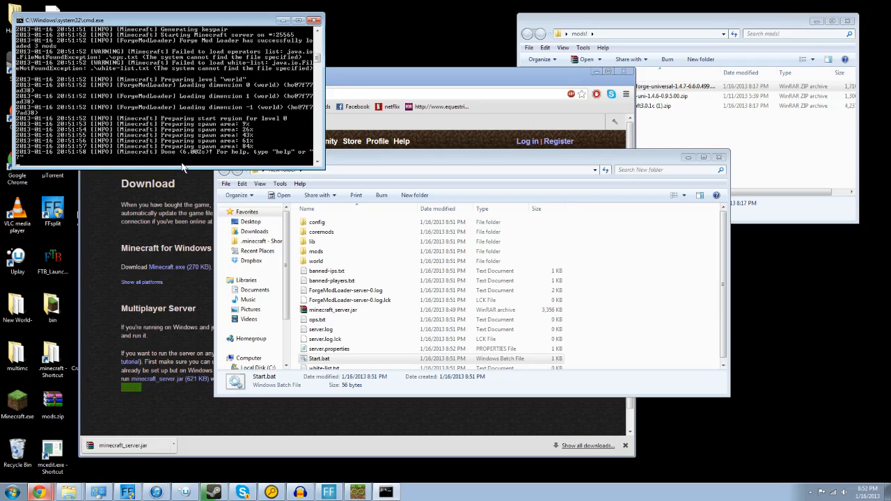
pyautogui.click(315, 20)
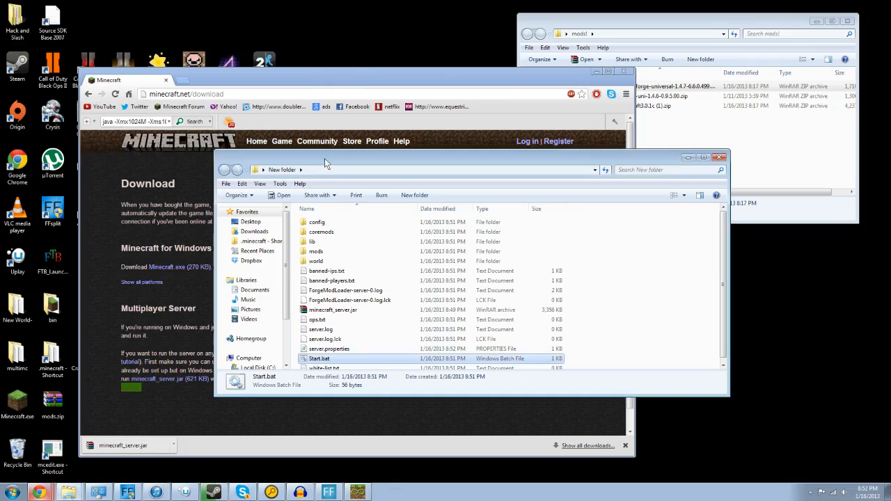
pyautogui.moveTo(320, 158); pyautogui.dragTo(294, 104)
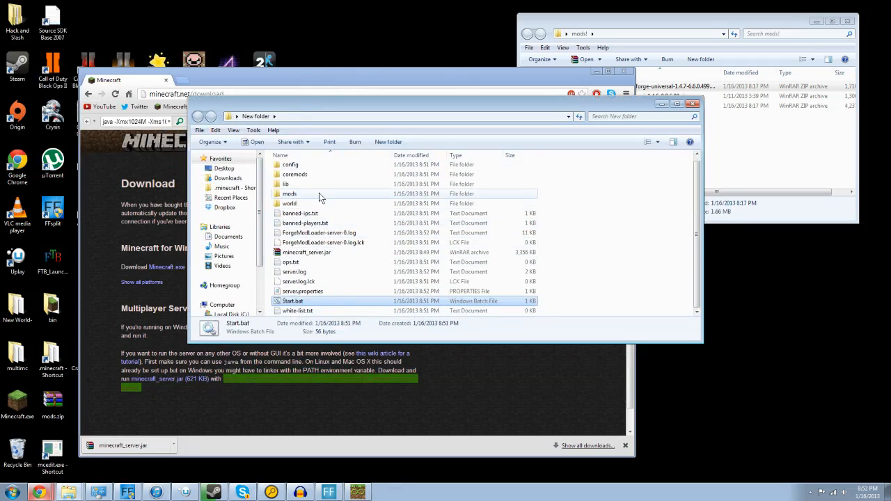
# Step: Move mystcraft-uni-1.4.6-0.9.5.00.zip and Thaumcraft3.0.1c (1).zip from the mods! folder into the server's mods folder, and run Start.bat
pyautogui.click(276, 198)
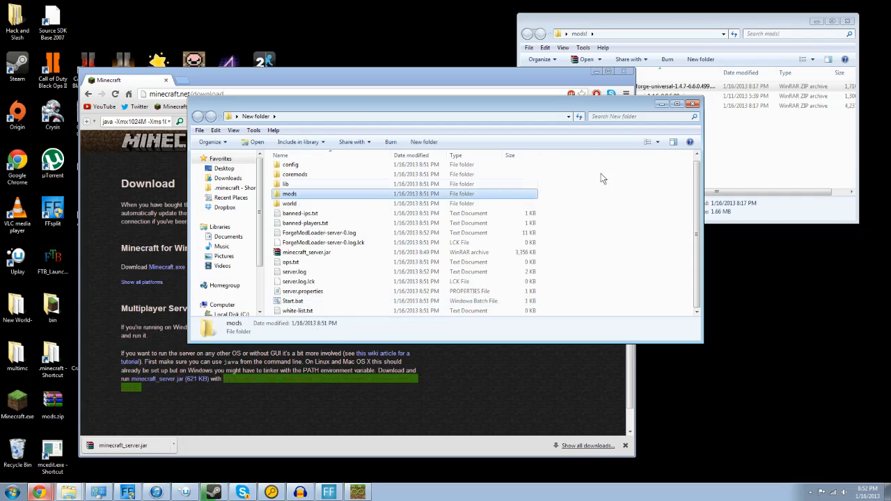
pyautogui.click(660, 99)
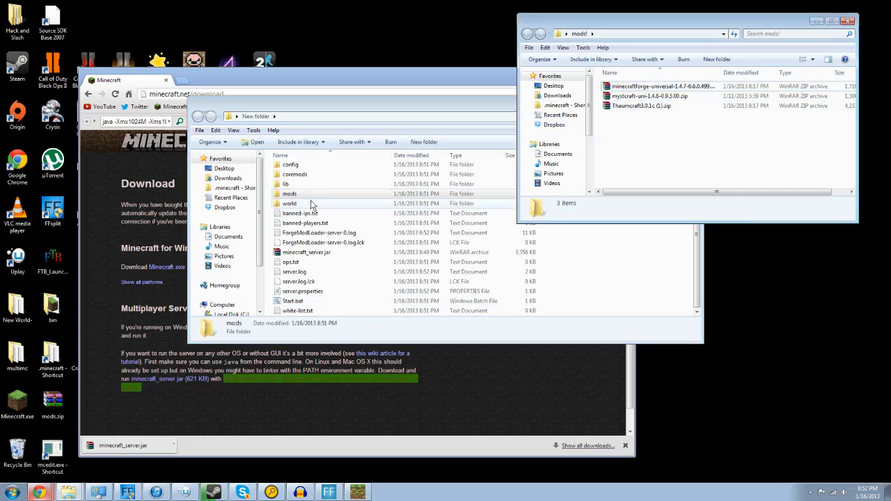
pyautogui.doubleClick(298, 194)
pyautogui.click(775, 159)
pyautogui.moveTo(632, 128); pyautogui.dragTo(626, 94)
pyautogui.rightClick(628, 104)
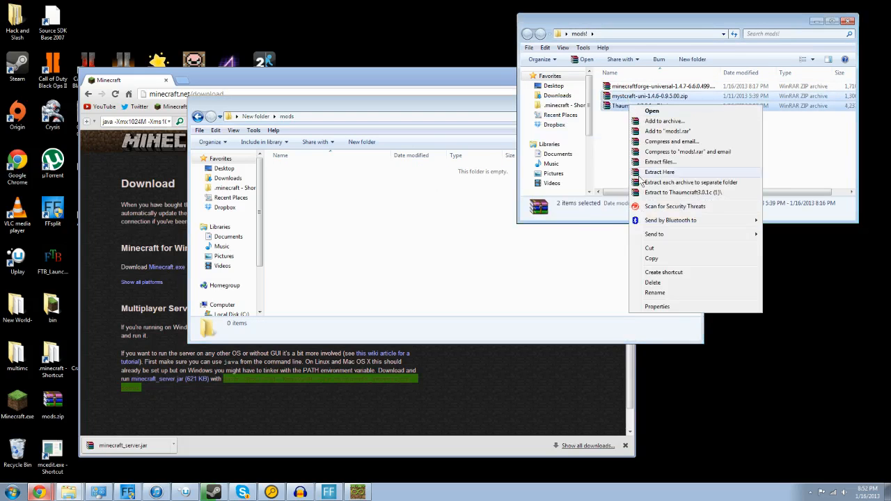
pyautogui.click(651, 248)
pyautogui.rightClick(451, 244)
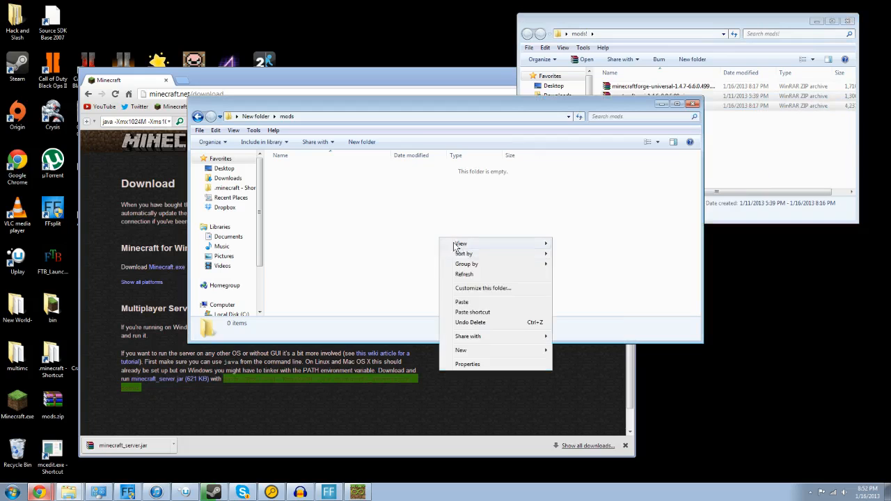
pyautogui.click(463, 303)
pyautogui.click(475, 312)
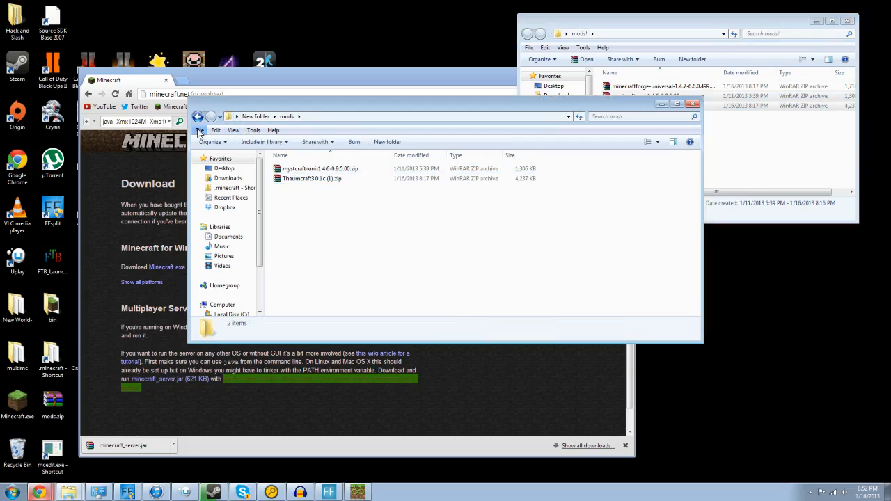
pyautogui.click(198, 116)
pyautogui.doubleClick(294, 301)
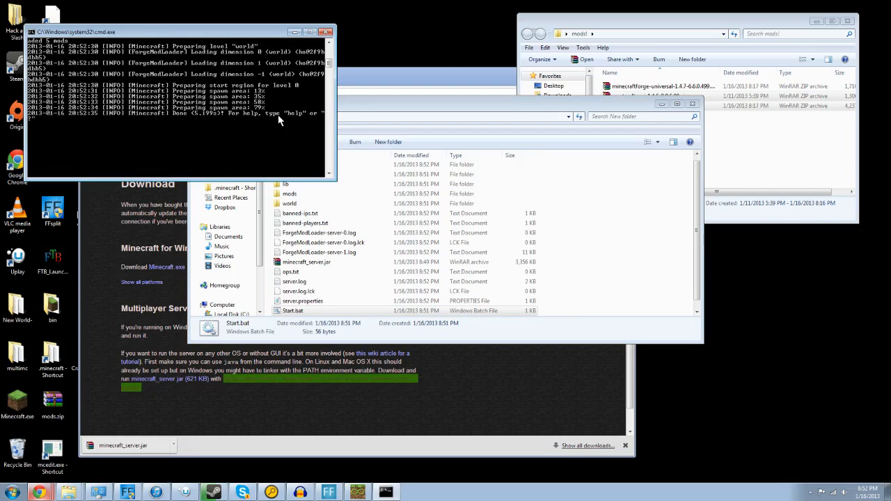
# Step: Switch to MultiMC and delete the instance named Whatever
pyautogui.click(366, 491)
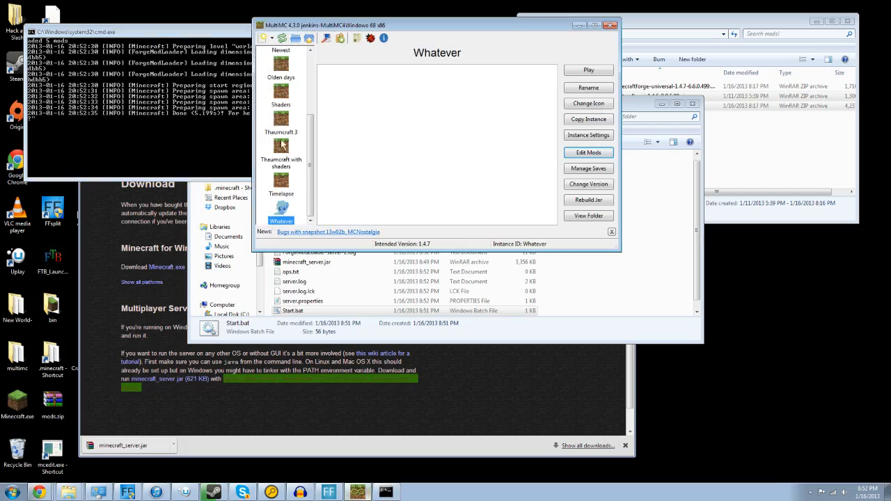
pyautogui.click(283, 124)
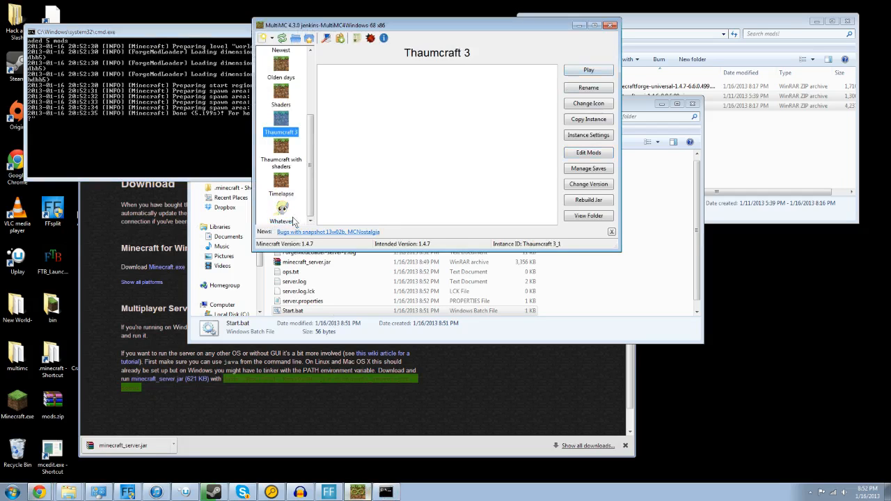
pyautogui.click(282, 208)
pyautogui.rightClick(283, 204)
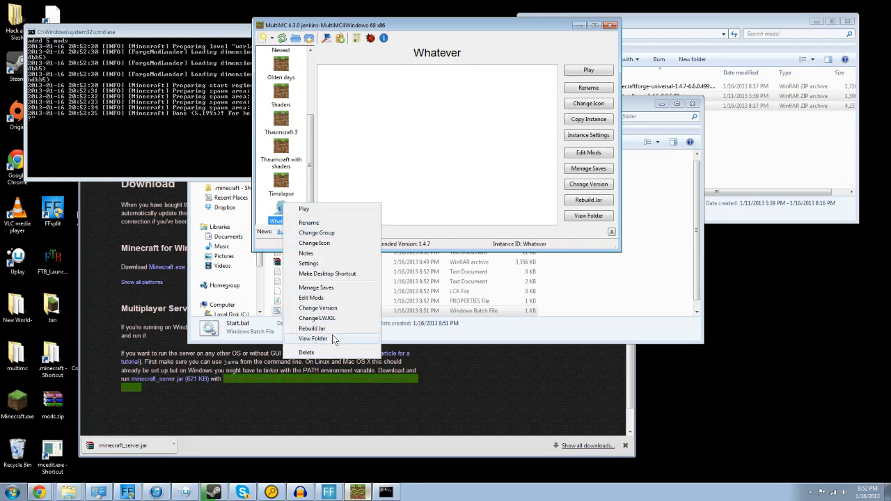
pyautogui.click(331, 355)
pyautogui.click(454, 162)
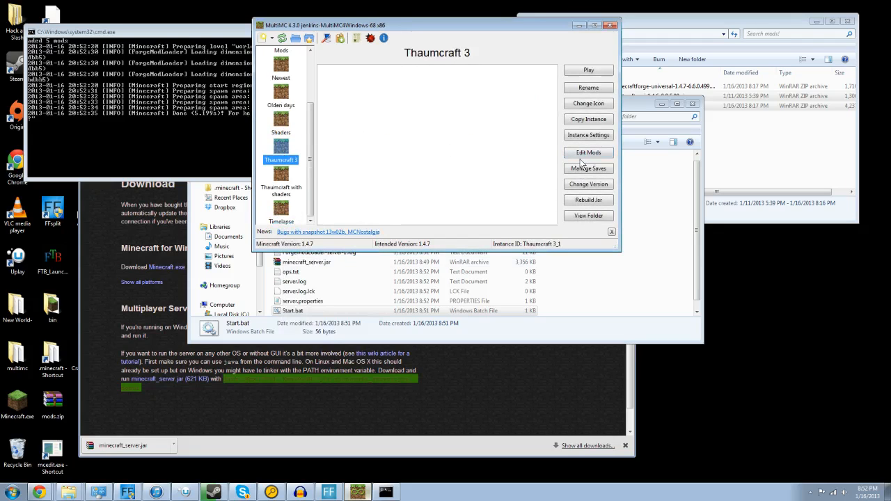
# Step: Examine the Minecraft.jar mods and coremods installed in the Thaumcraft 3 instance
pyautogui.click(587, 153)
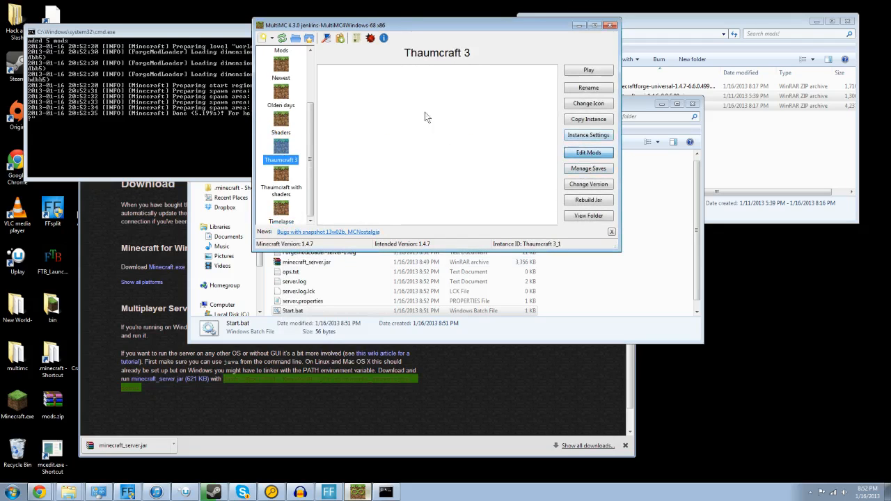
pyautogui.click(369, 94)
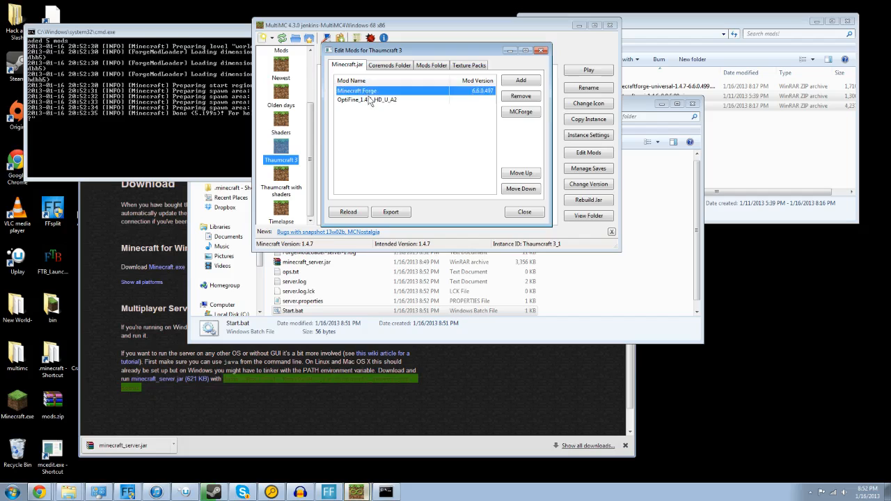
pyautogui.click(372, 101)
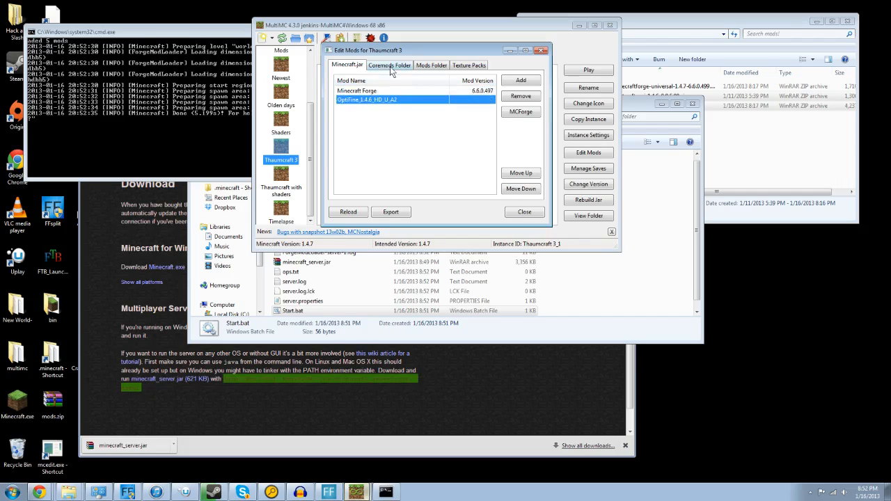
pyautogui.click(391, 66)
pyautogui.click(387, 90)
pyautogui.click(386, 100)
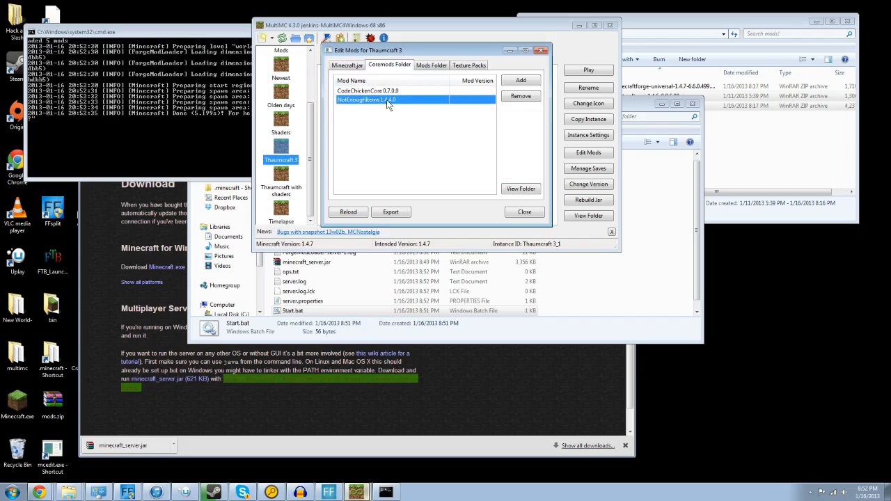
# Step: Remove the Christmas mod from the Thaumcraft 3 instance's mods folder, check its texture packs and close the mod editor
pyautogui.click(431, 65)
pyautogui.click(386, 92)
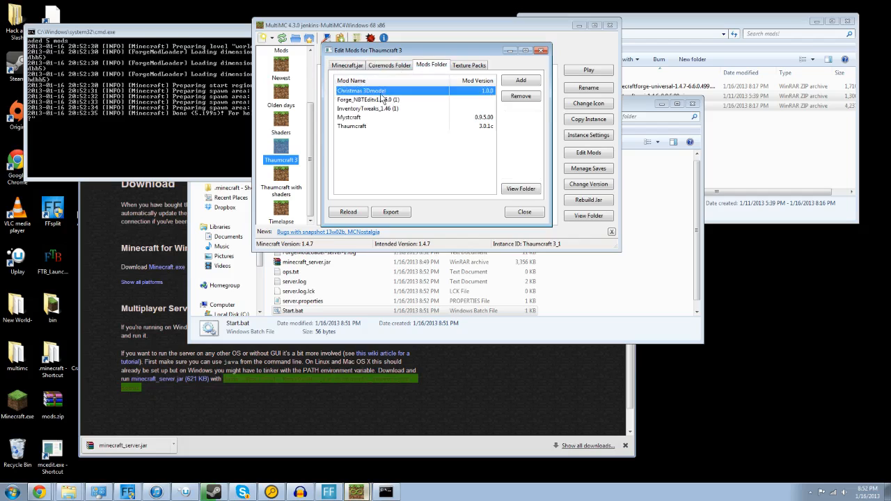
pyautogui.click(528, 97)
pyautogui.click(395, 101)
pyautogui.click(394, 116)
pyautogui.click(463, 68)
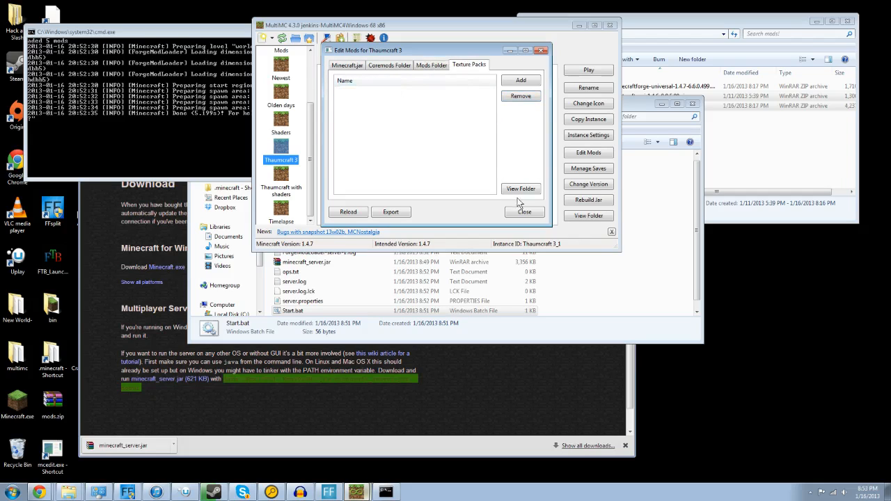
pyautogui.click(522, 211)
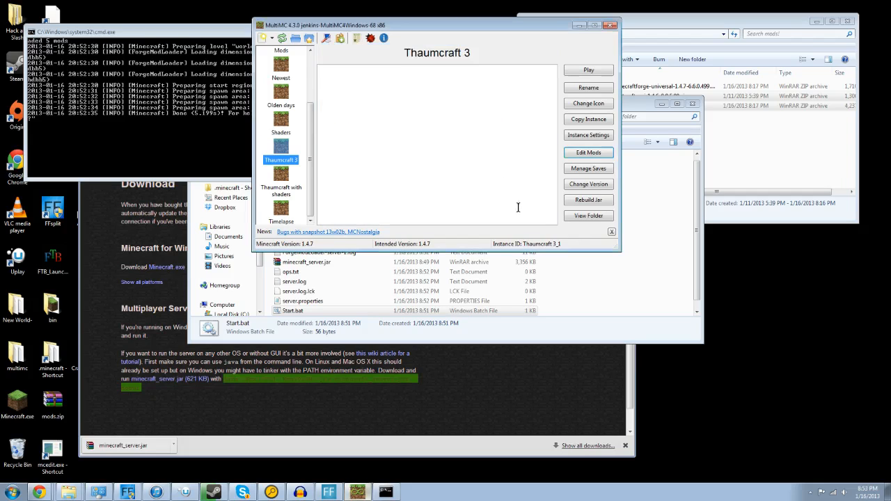
# Step: Launch the Thaumcraft 3 instance and select the second server in Minecraft's multiplayer list
pyautogui.click(567, 70)
pyautogui.click(467, 162)
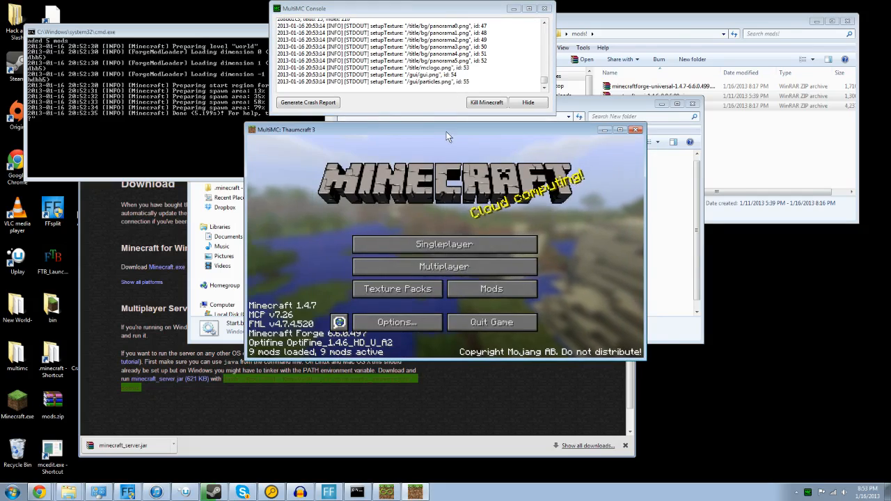
pyautogui.moveTo(446, 132); pyautogui.dragTo(470, 25)
pyautogui.click(476, 164)
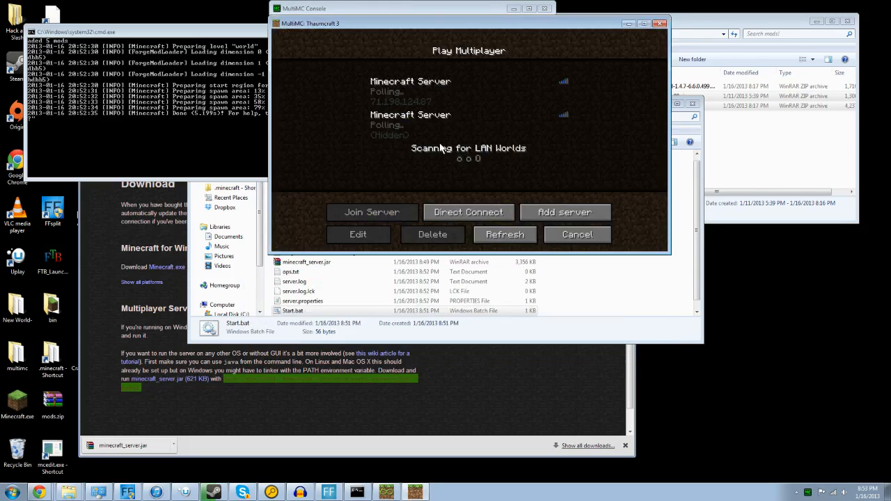
pyautogui.click(401, 130)
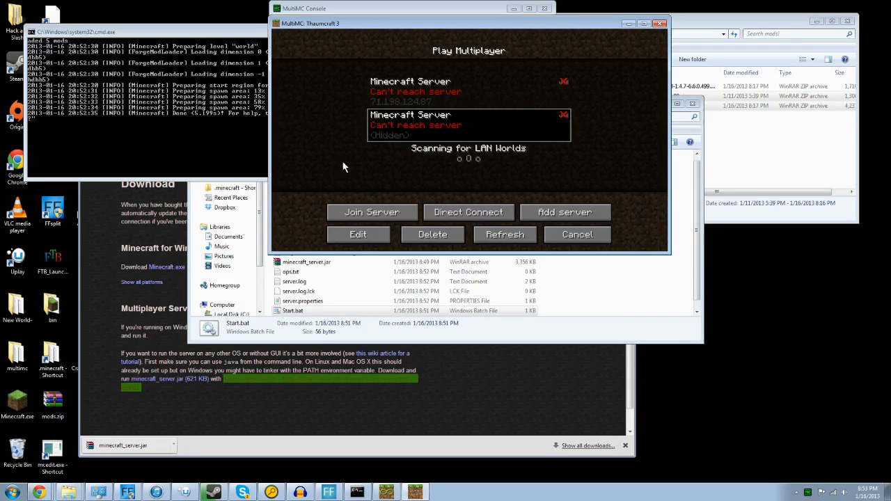
# Step: Stop the running server, set server-port to 25563 in server.properties and save the file
pyautogui.click(256, 115)
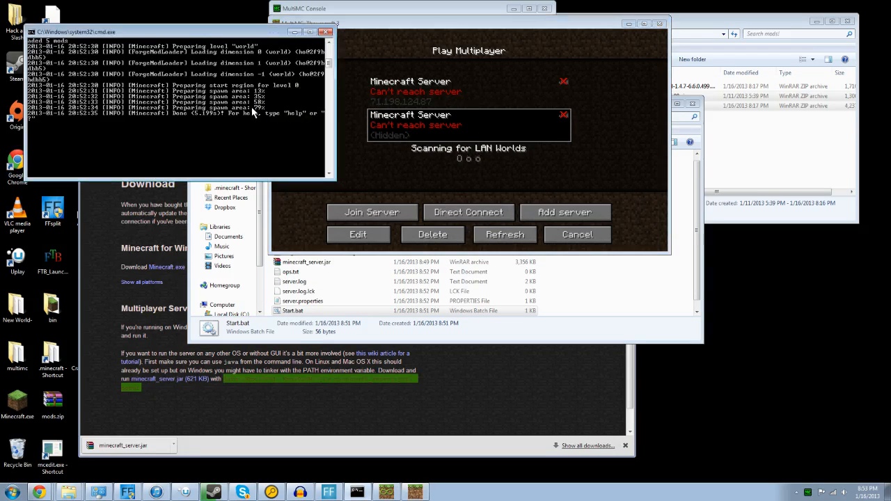
pyautogui.click(325, 33)
pyautogui.doubleClick(324, 301)
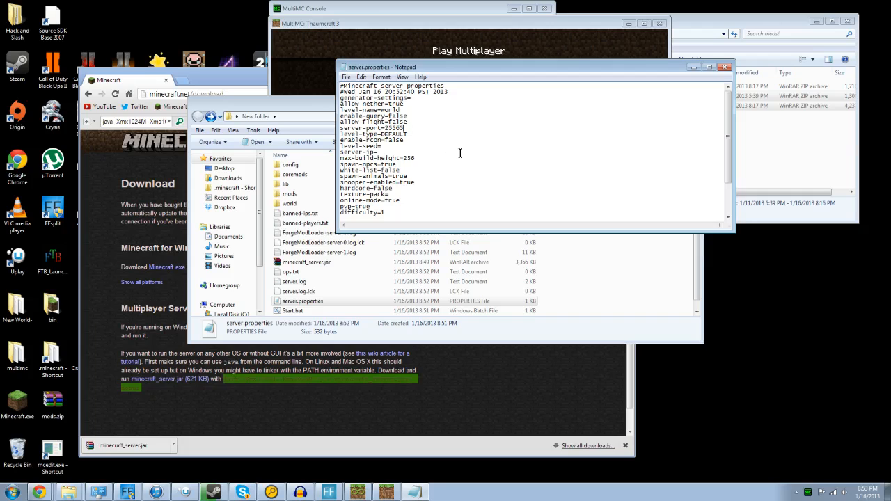
pyautogui.press('BackSpace')
pyautogui.write('3')
pyautogui.click(724, 68)
pyautogui.click(436, 259)
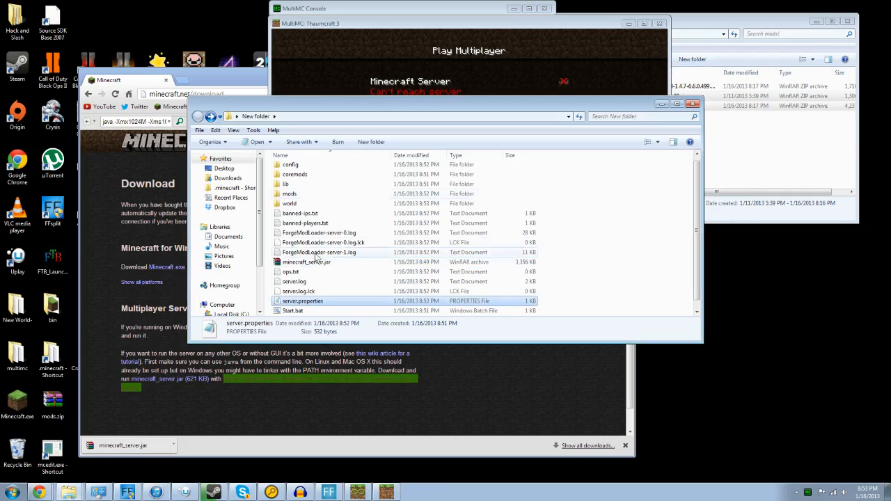
# Step: Restart the server with Start.bat and join it through the second entry of the refreshed multiplayer list
pyautogui.doubleClick(292, 311)
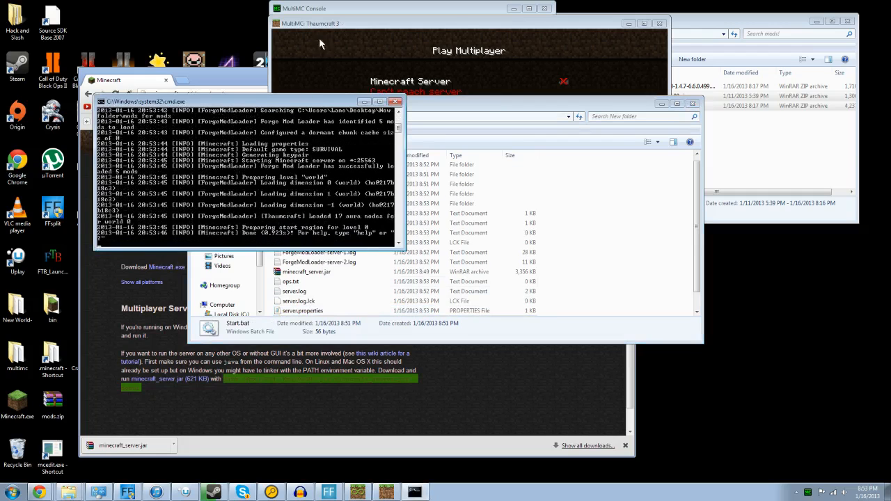
pyautogui.click(331, 111)
pyautogui.click(505, 234)
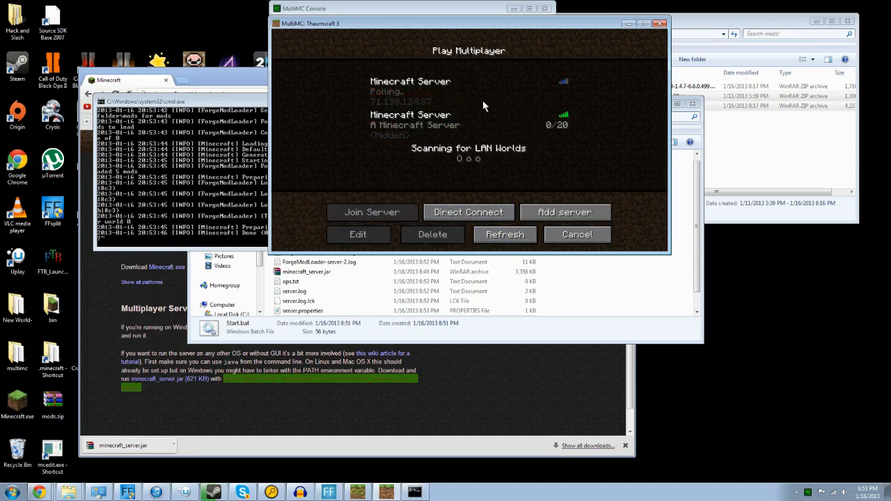
pyautogui.click(567, 126)
pyautogui.click(437, 127)
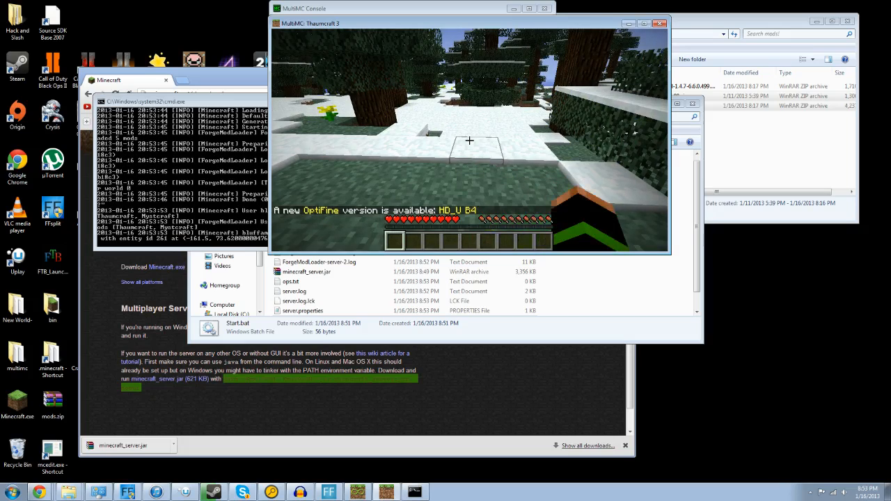
# Step: Try to switch to creative mode with the inventory's game mode control
pyautogui.press('e')
pyautogui.click(302, 39)
pyautogui.press('e')
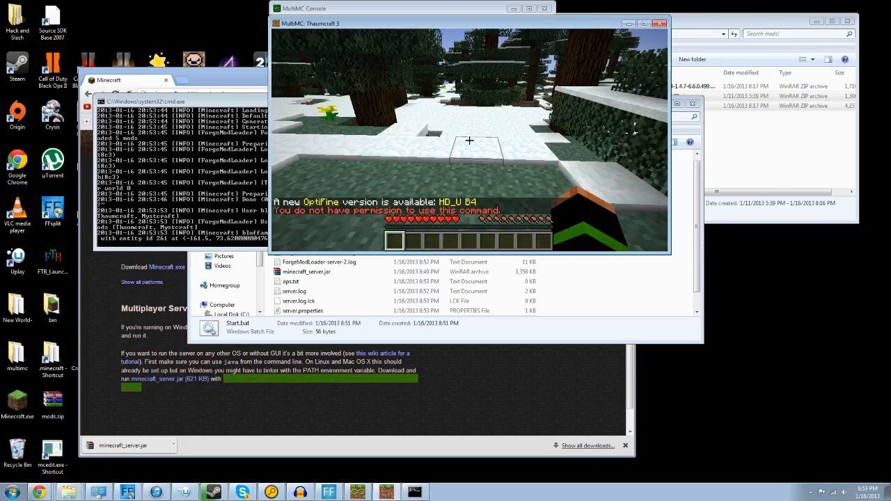
# Step: Give the player operator rights by running the op command with the player's username in the server console
pyautogui.press('e')
pyautogui.click(243, 195)
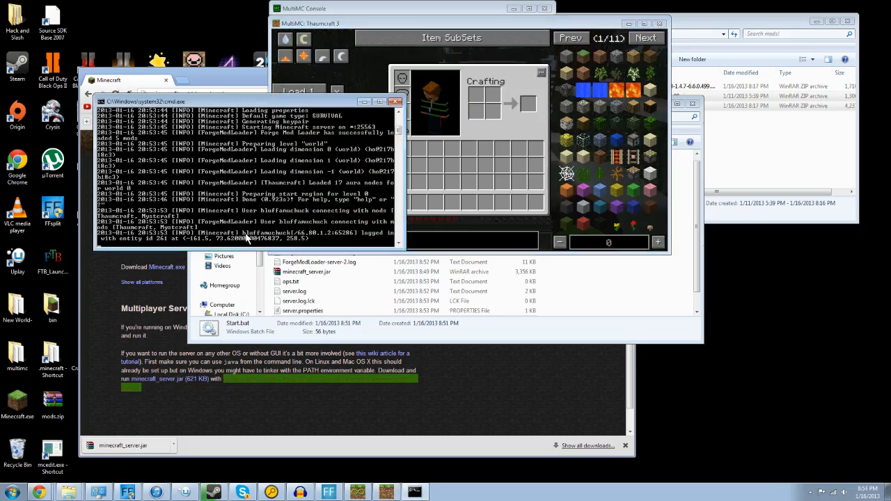
pyautogui.write('op bluffamuchuck')
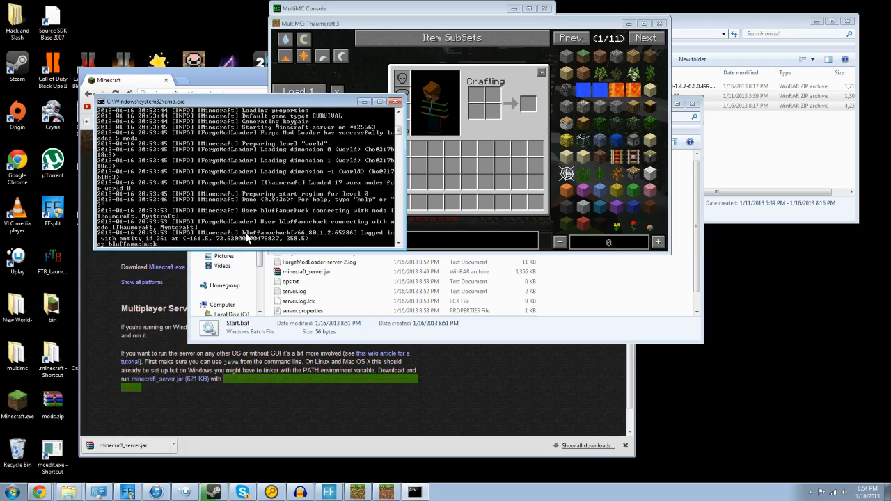
pyautogui.press('Return')
# Step: Switch the player to creative mode and browse the Thaumcraft and Mystcraft items on the creative inventory's second page
pyautogui.click(316, 42)
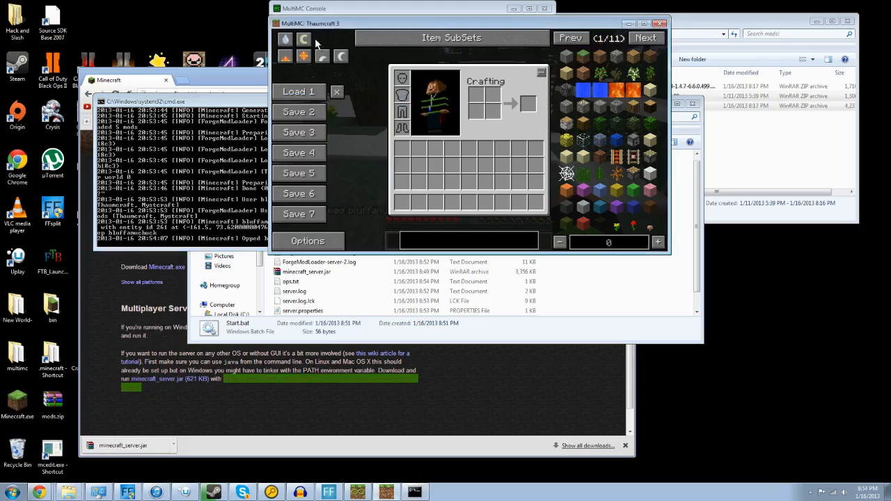
pyautogui.click(305, 40)
pyautogui.press('Escape')
pyautogui.press('e')
pyautogui.click(550, 39)
pyautogui.click(418, 66)
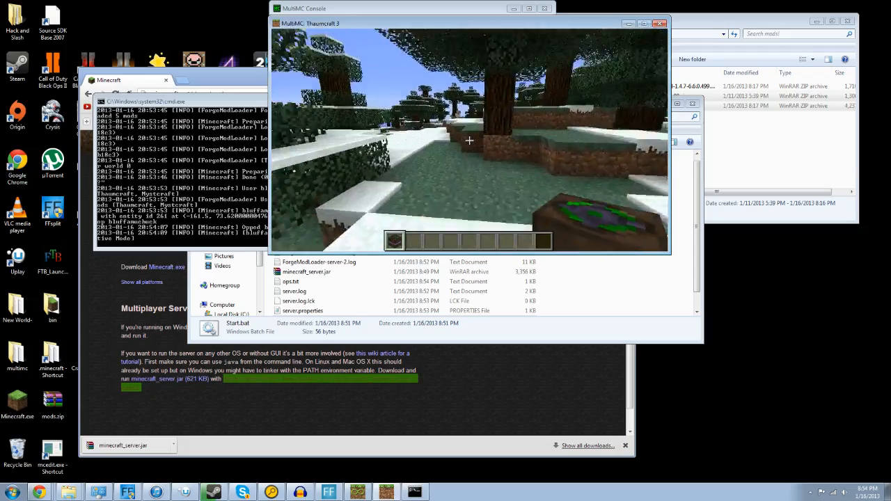
# Step: Move around the snowy forest in creative mode and look over the Thaumcraft items in the inventory again
pyautogui.press('w')
pyautogui.press('space')
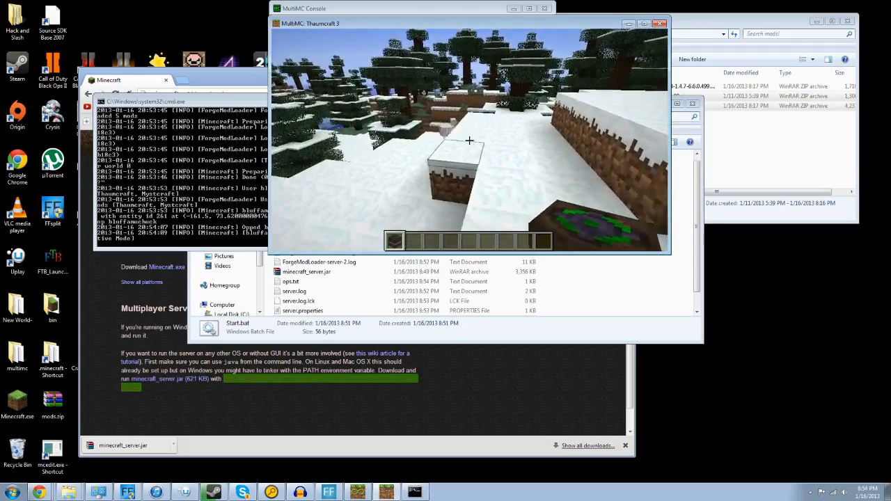
pyautogui.press('w')
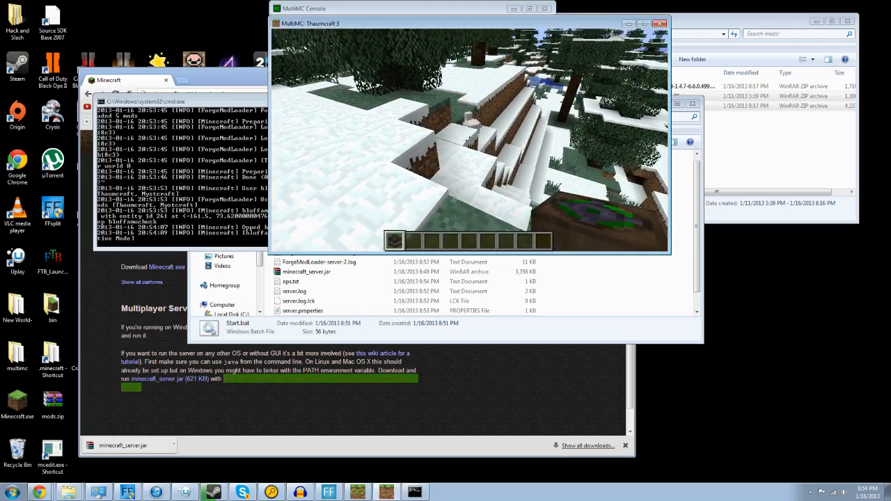
pyautogui.press('w')
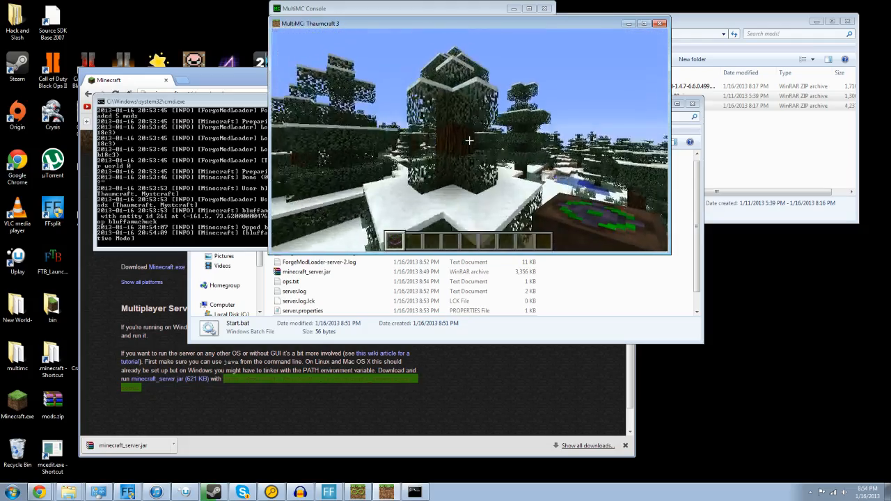
pyautogui.press('e')
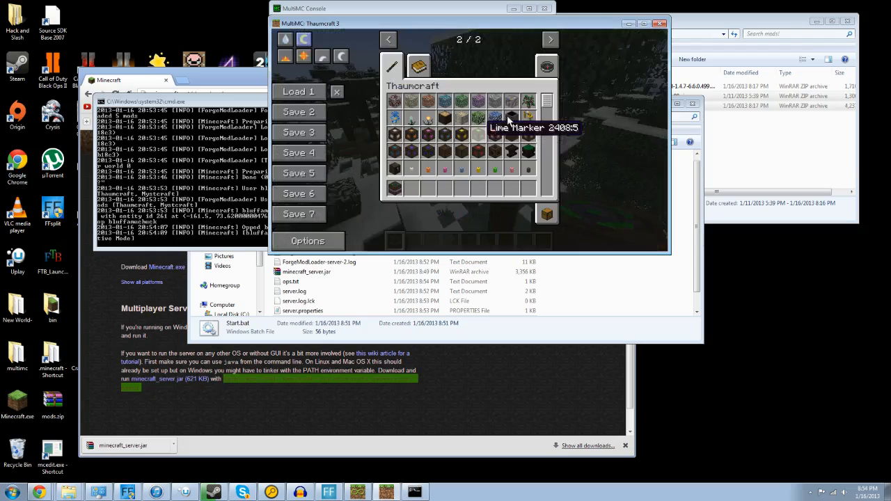
# Step: Close the Thaumcraft 3 game and review the server console's log in a slightly taller window
pyautogui.click(662, 23)
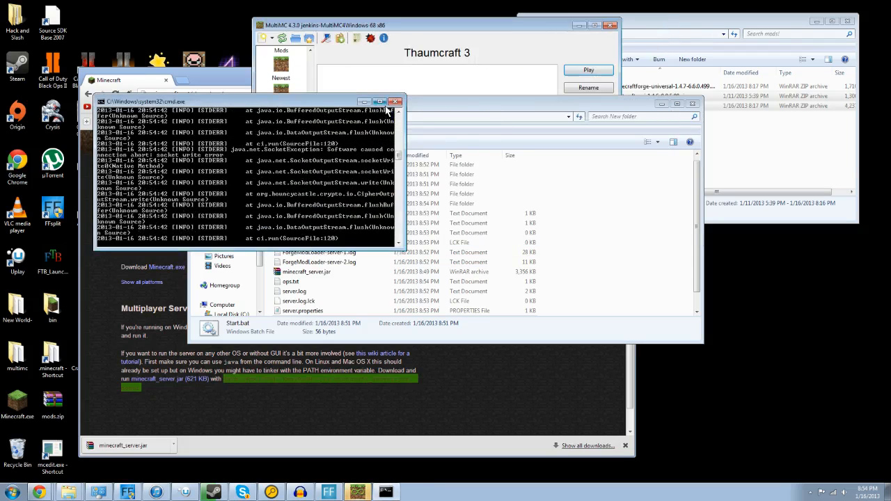
pyautogui.scroll(-2, 339, 196)
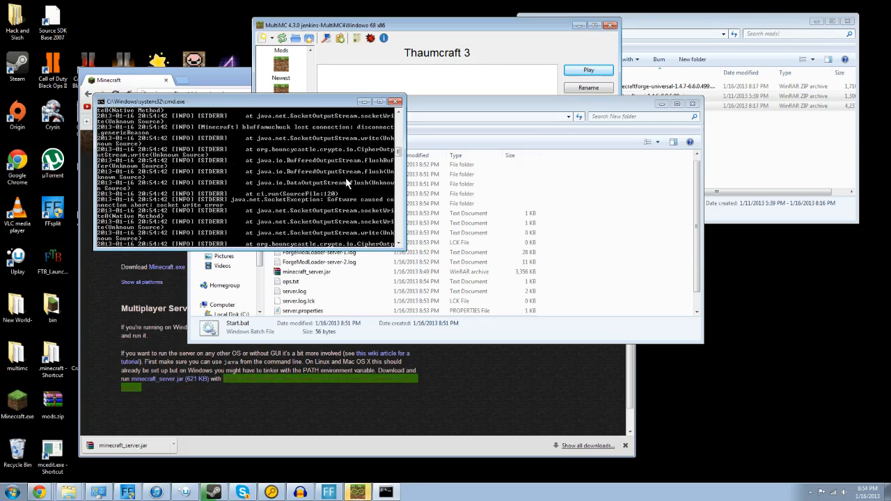
pyautogui.scroll(4, 337, 182)
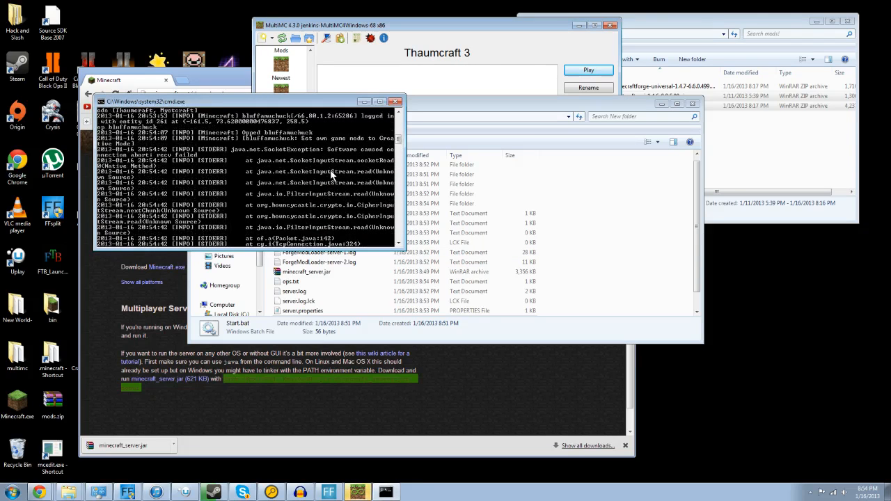
pyautogui.moveTo(400, 248); pyautogui.dragTo(401, 266)
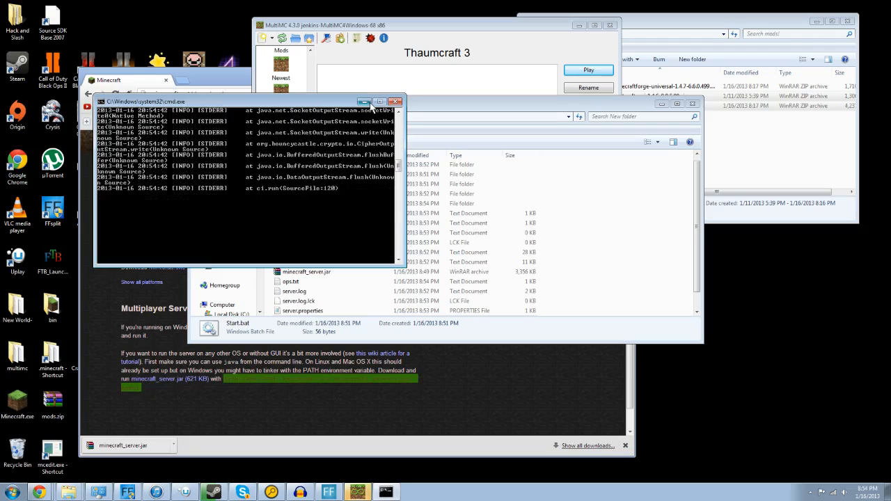
# Step: Close the server console, the server's folder and MultiMC
pyautogui.click(394, 102)
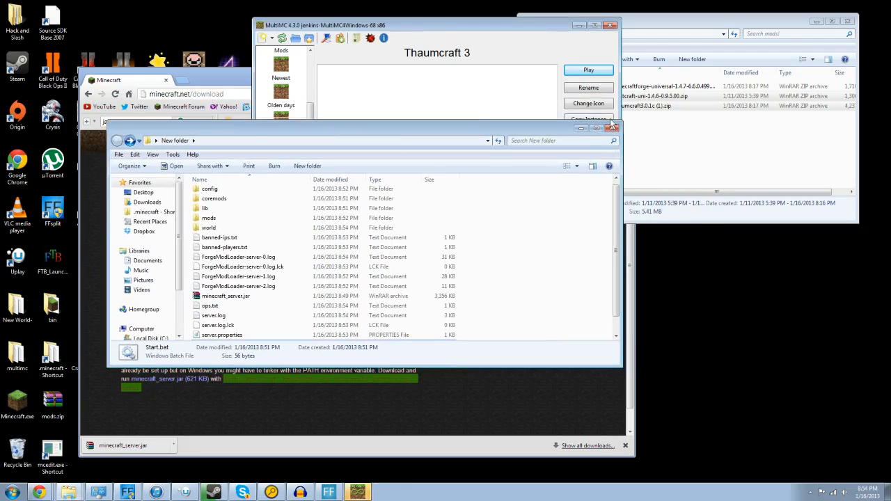
pyautogui.click(299, 161)
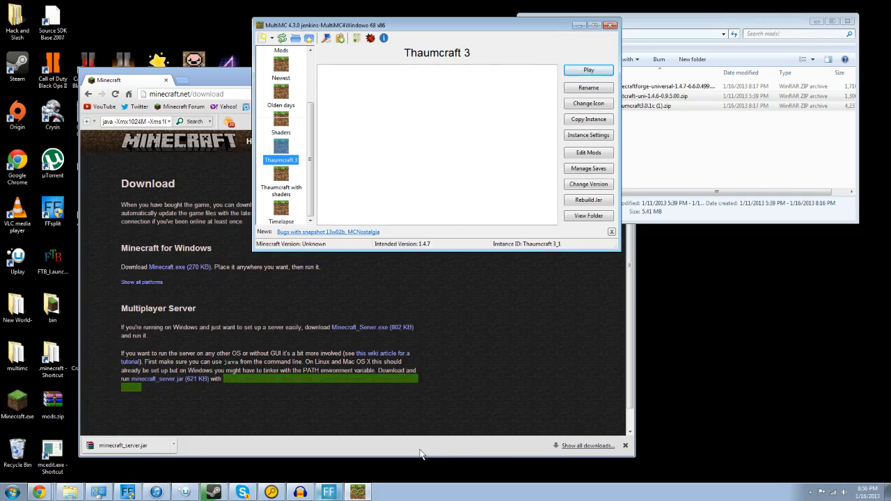
pyautogui.click(607, 27)
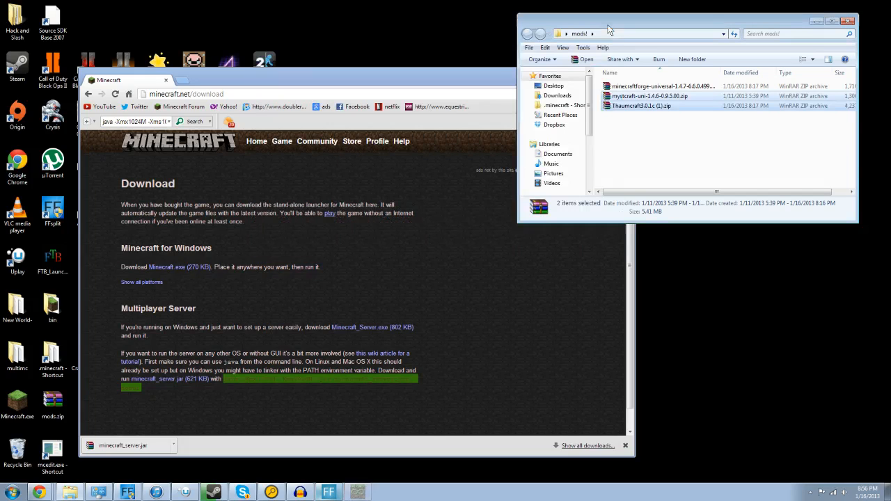